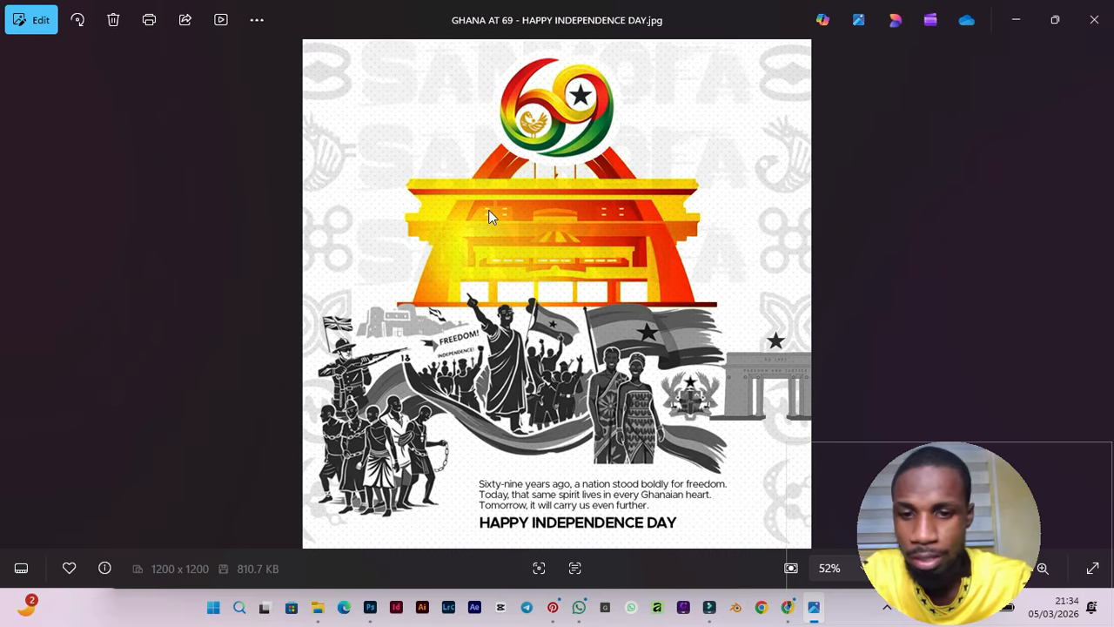
# Switch to Photoshop and review the image files in the GHANA FOLDER on the desktop.
pyautogui.click(371, 609)
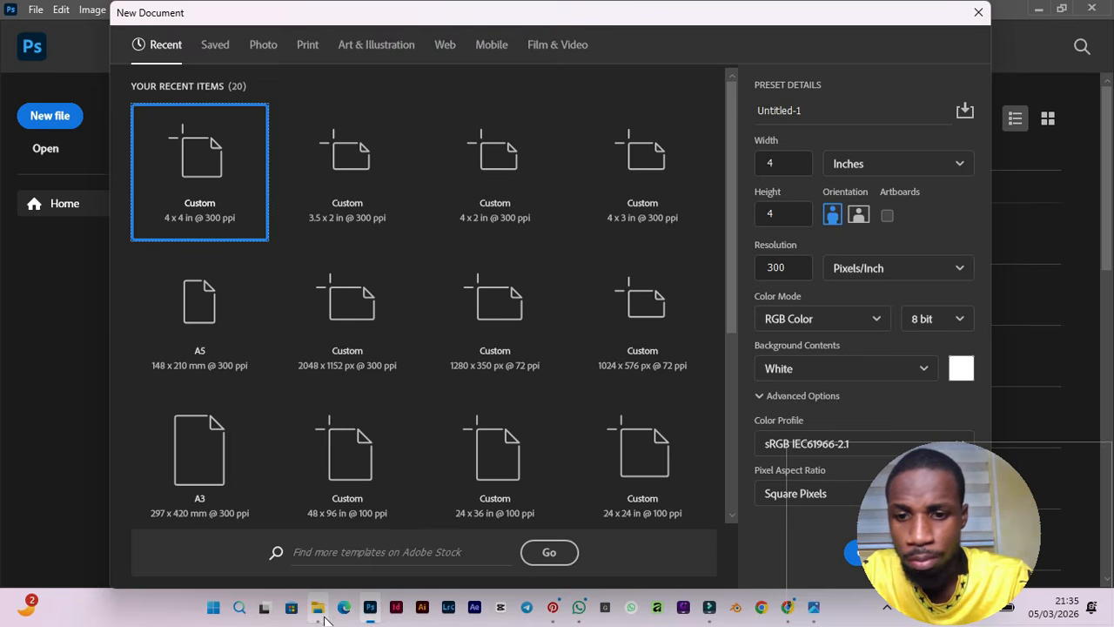
pyautogui.moveTo(321, 601)
pyautogui.click(323, 571)
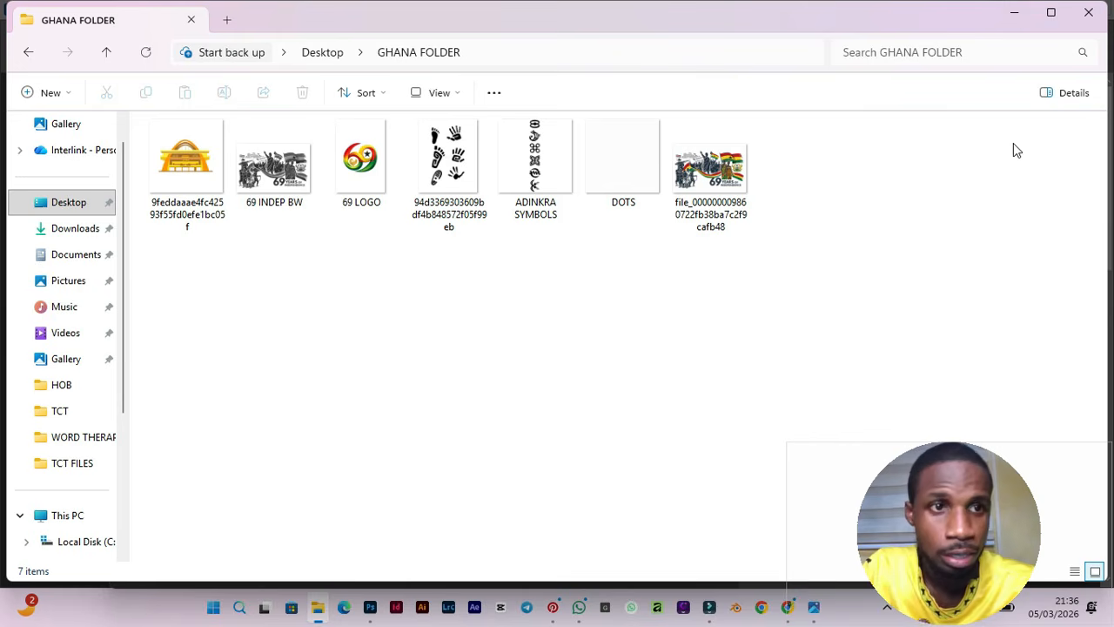
pyautogui.click(1024, 12)
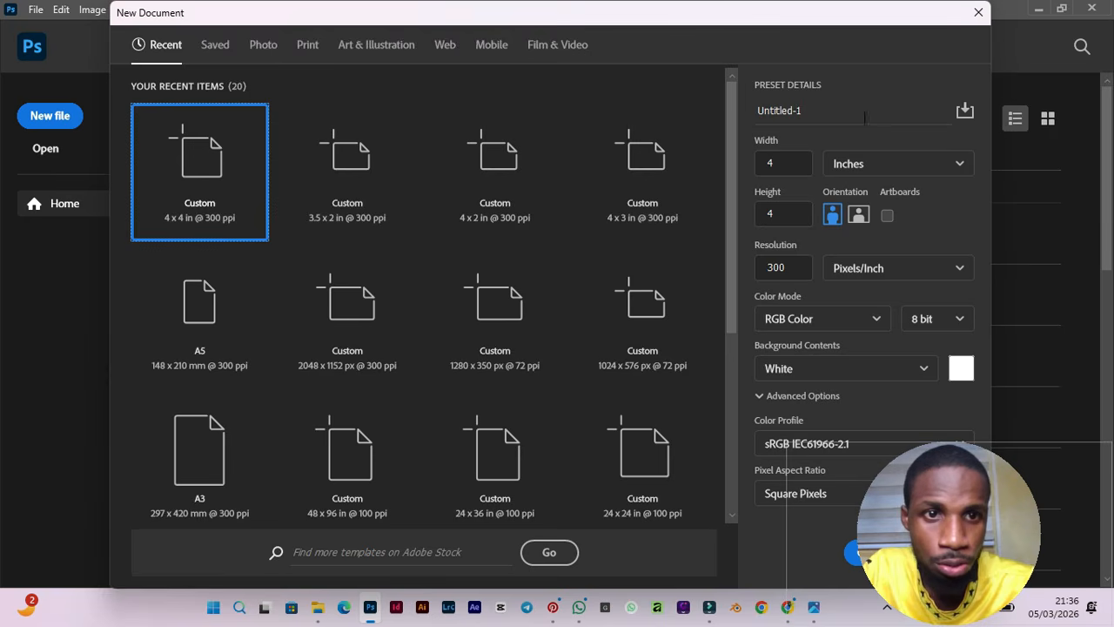
# Name the new document GHANA@69.
pyautogui.click(824, 112)
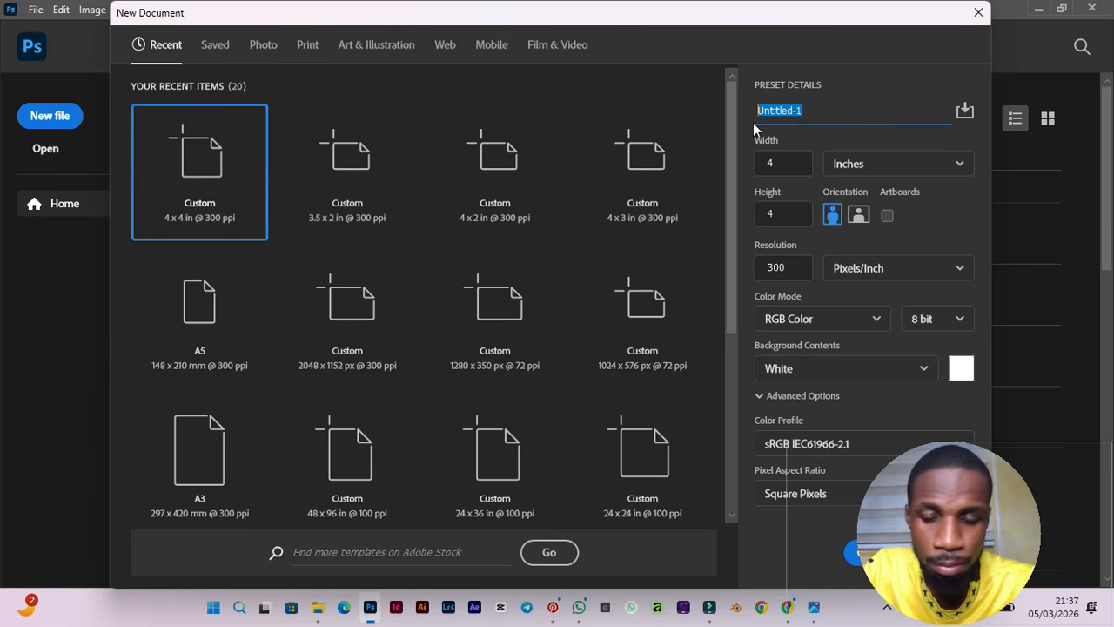
pyautogui.write('GHANA')
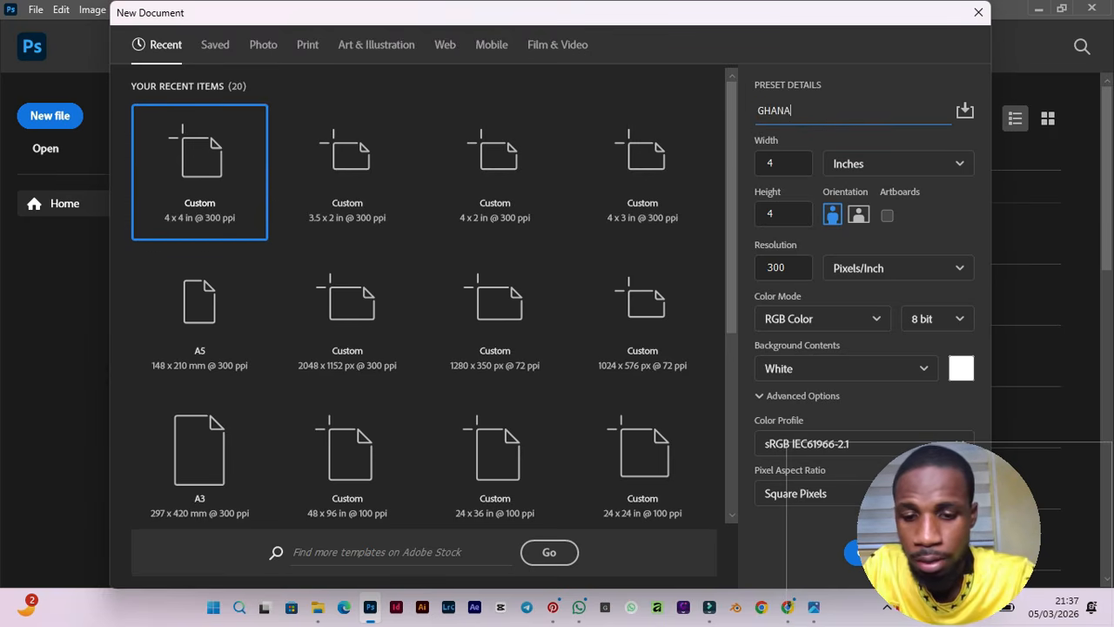
pyautogui.write("'")
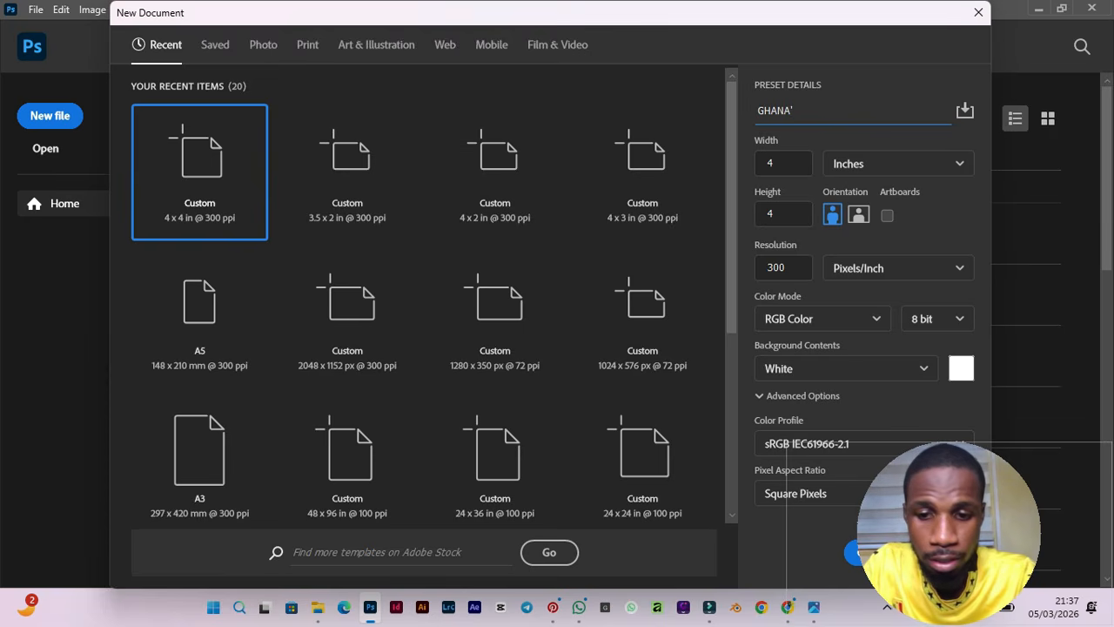
pyautogui.write('69')
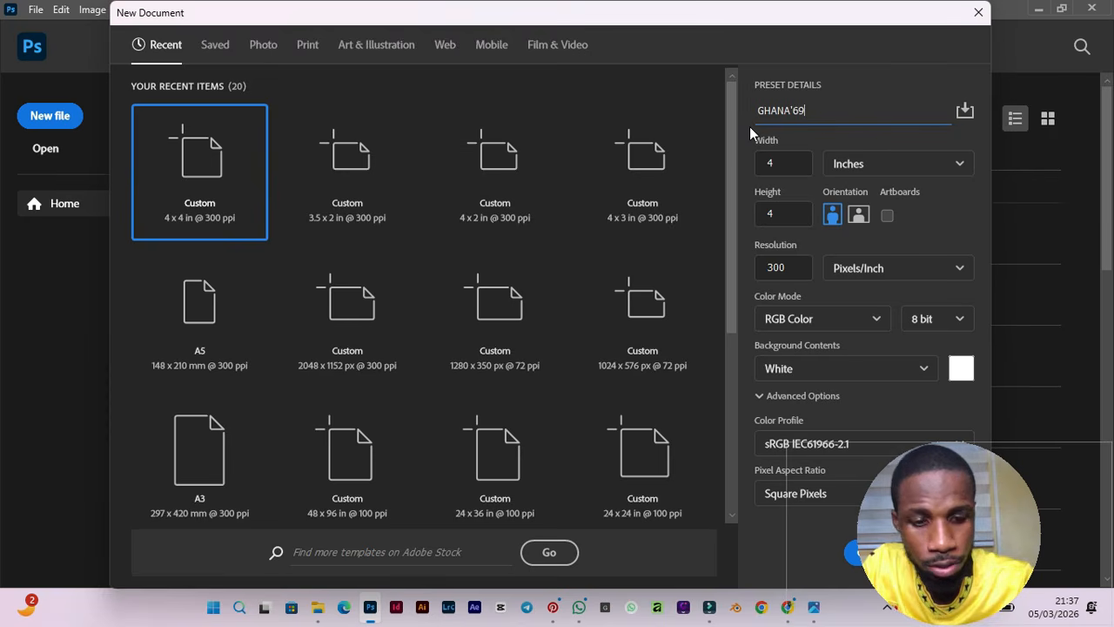
pyautogui.press('BackSpace')
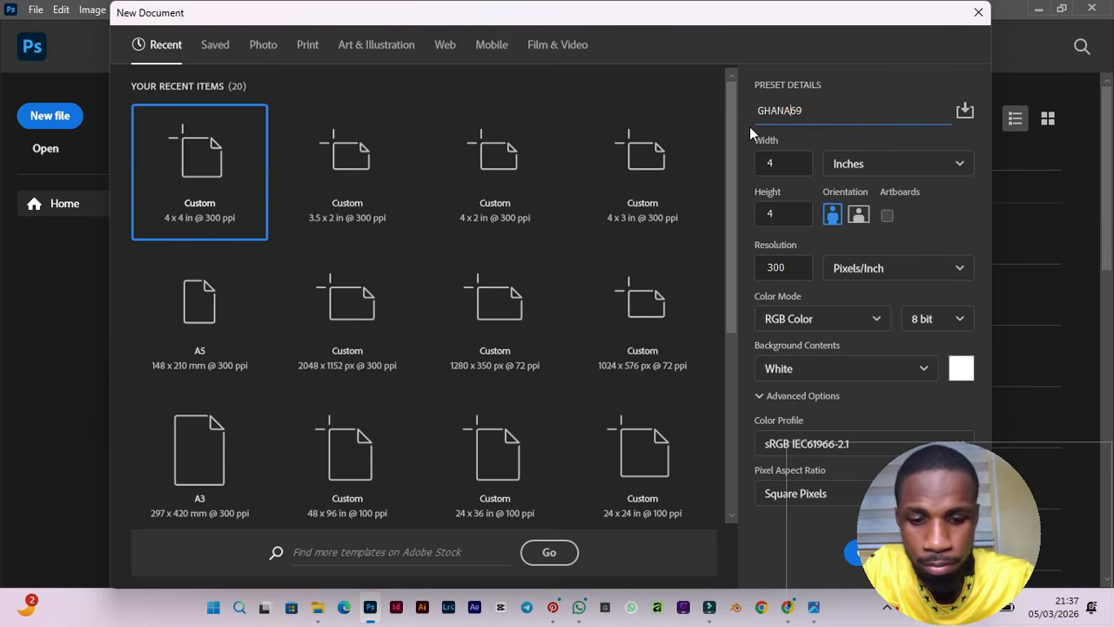
pyautogui.write('@')
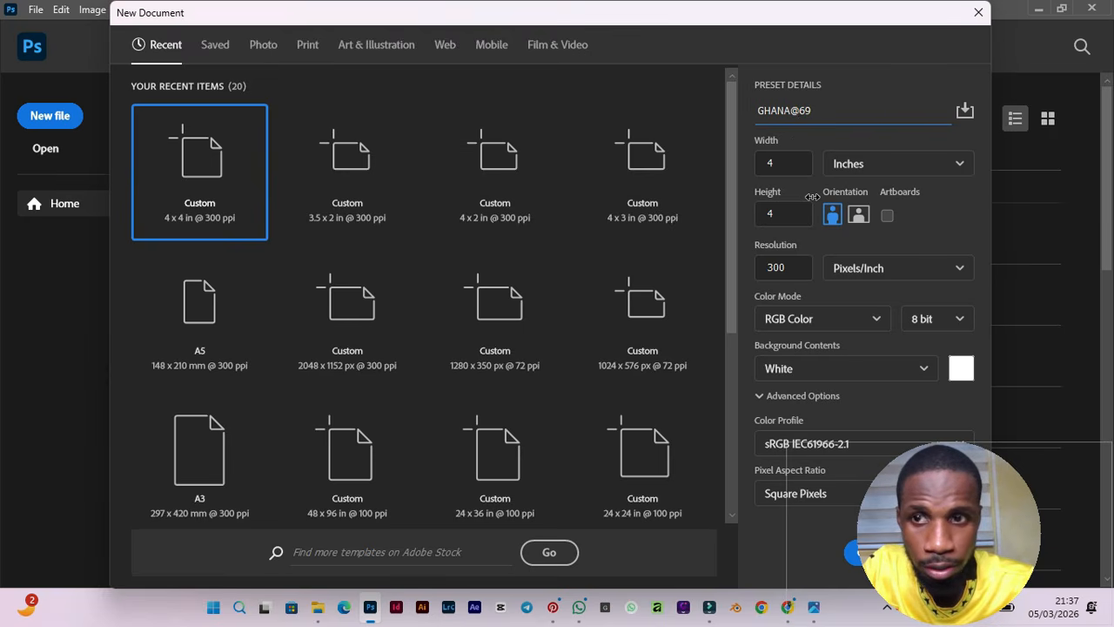
# Set the width to 4 inches and create the 4 x 4 in, 300 ppi RGB document.
pyautogui.click(792, 167)
pyautogui.write('4')
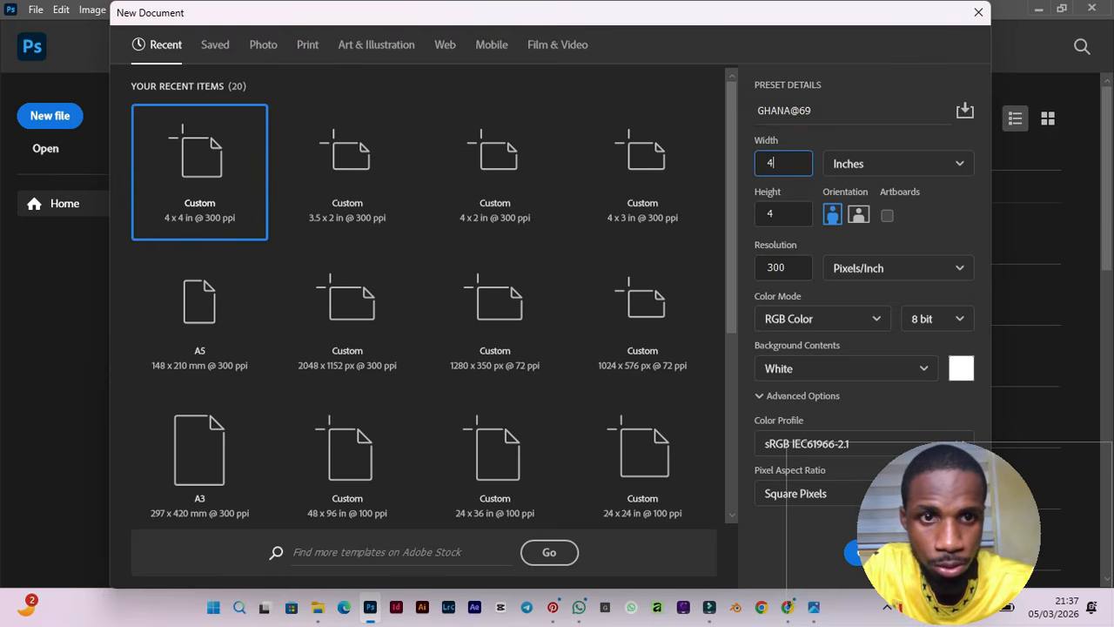
pyautogui.click(851, 165)
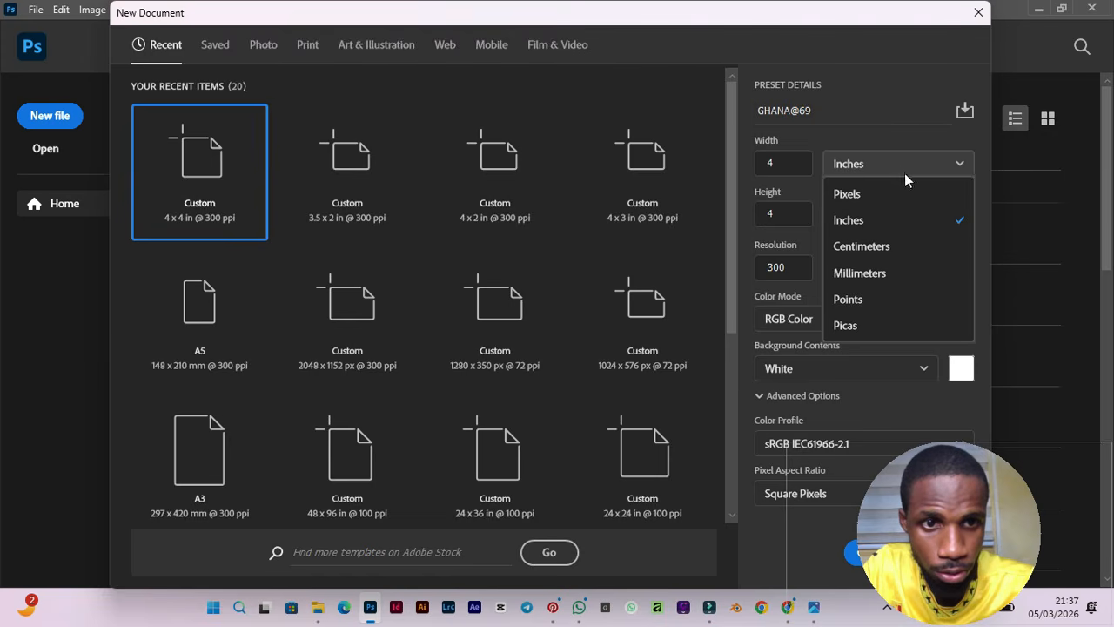
pyautogui.click(879, 225)
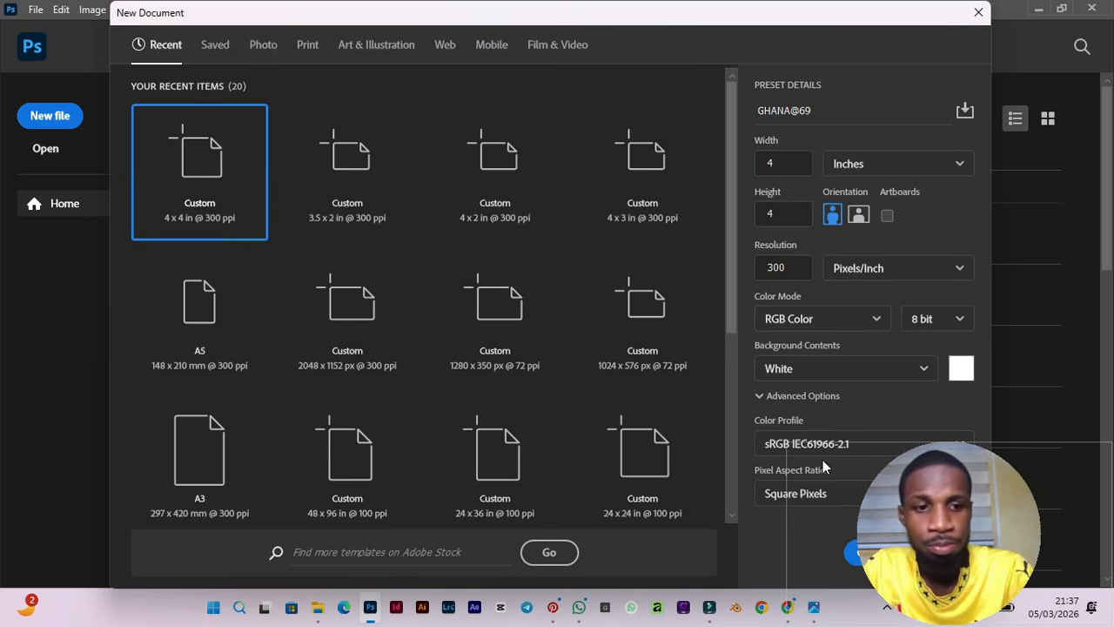
pyautogui.moveTo(931, 493); pyautogui.dragTo(950, 331)
pyautogui.click(873, 549)
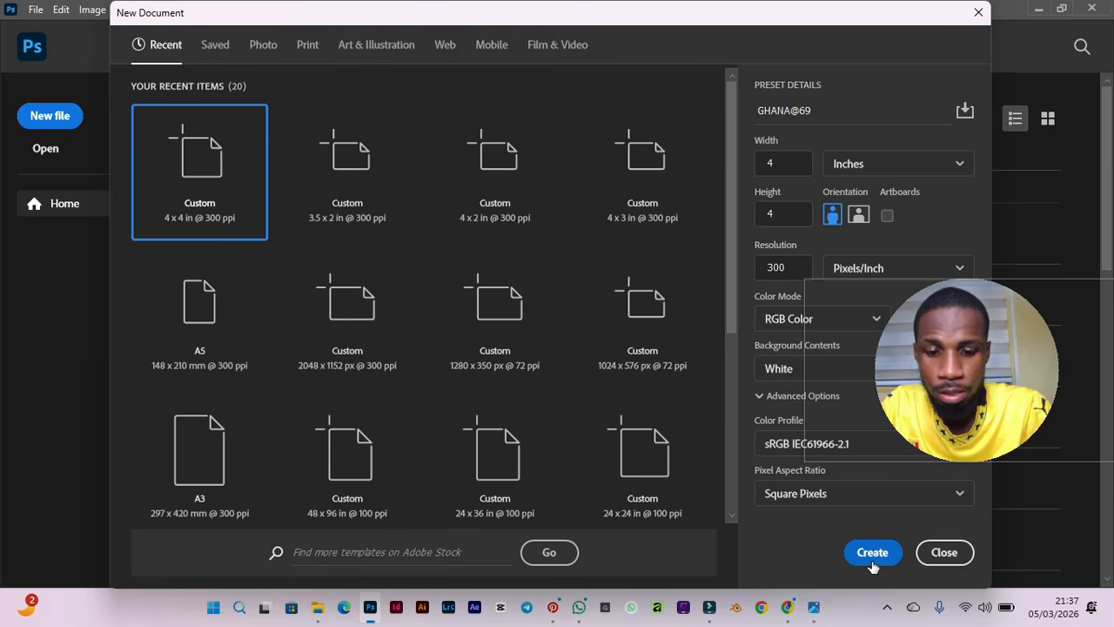
pyautogui.click(872, 554)
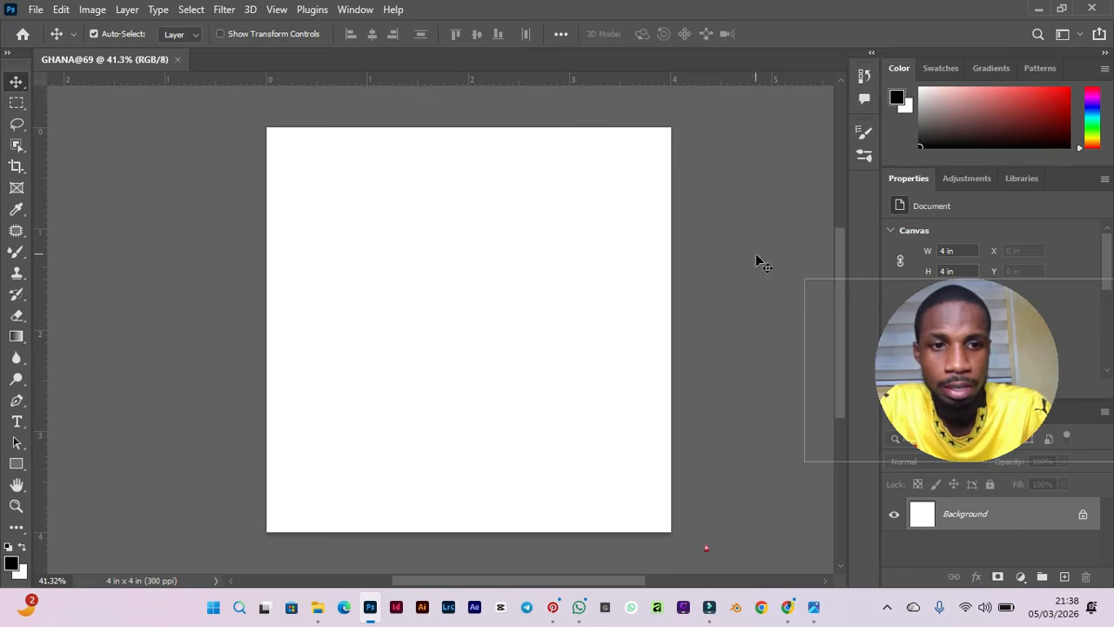
pyautogui.moveTo(999, 336); pyautogui.dragTo(187, 429)
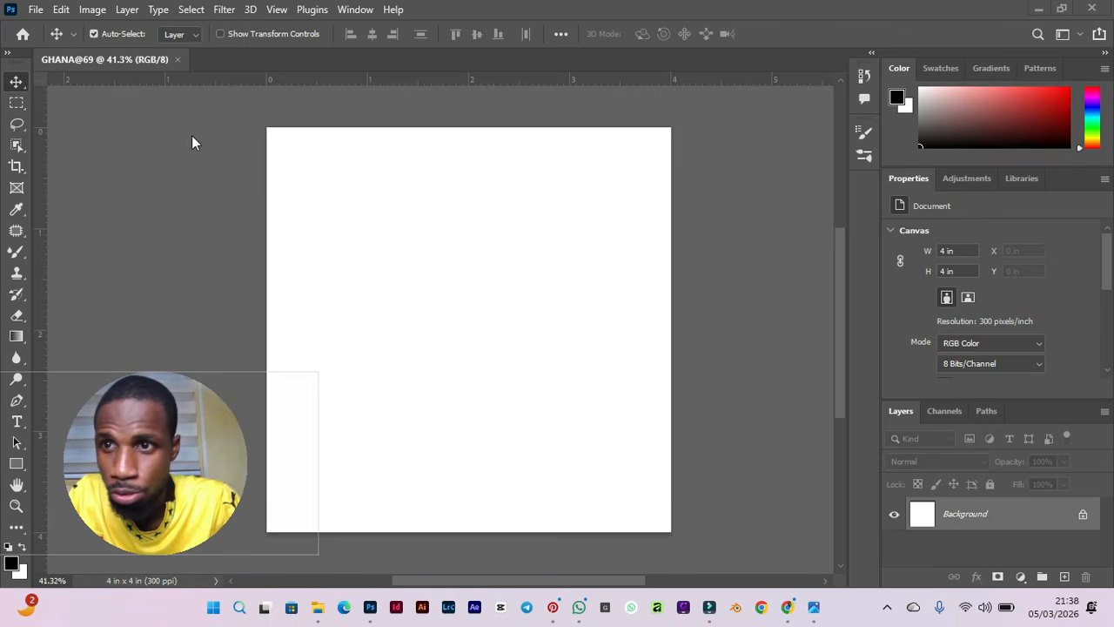
pyautogui.click(35, 10)
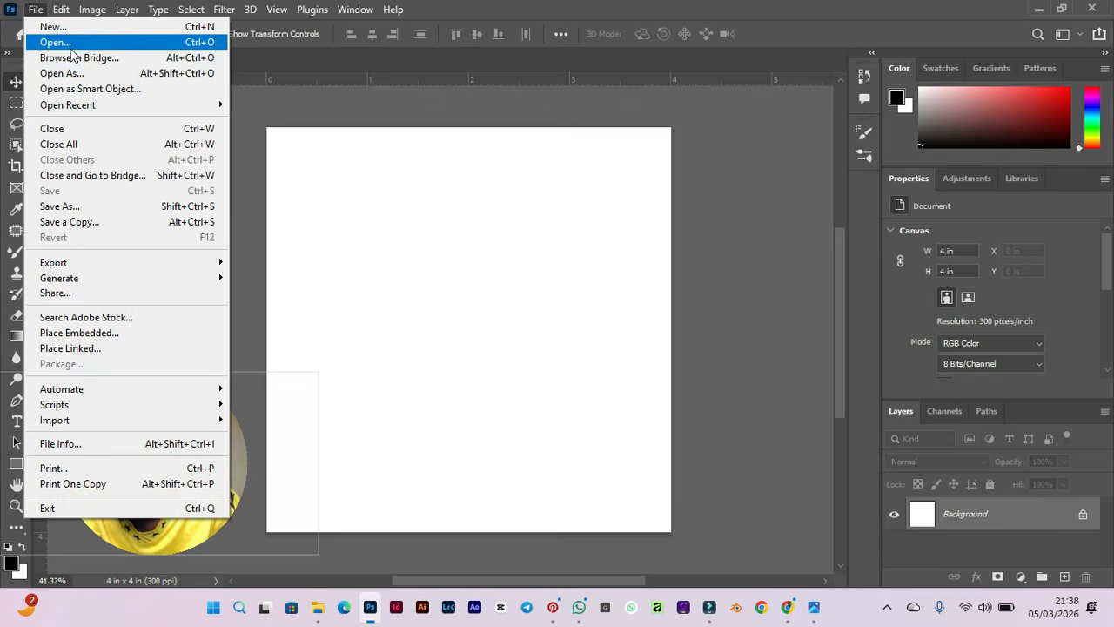
pyautogui.click(55, 42)
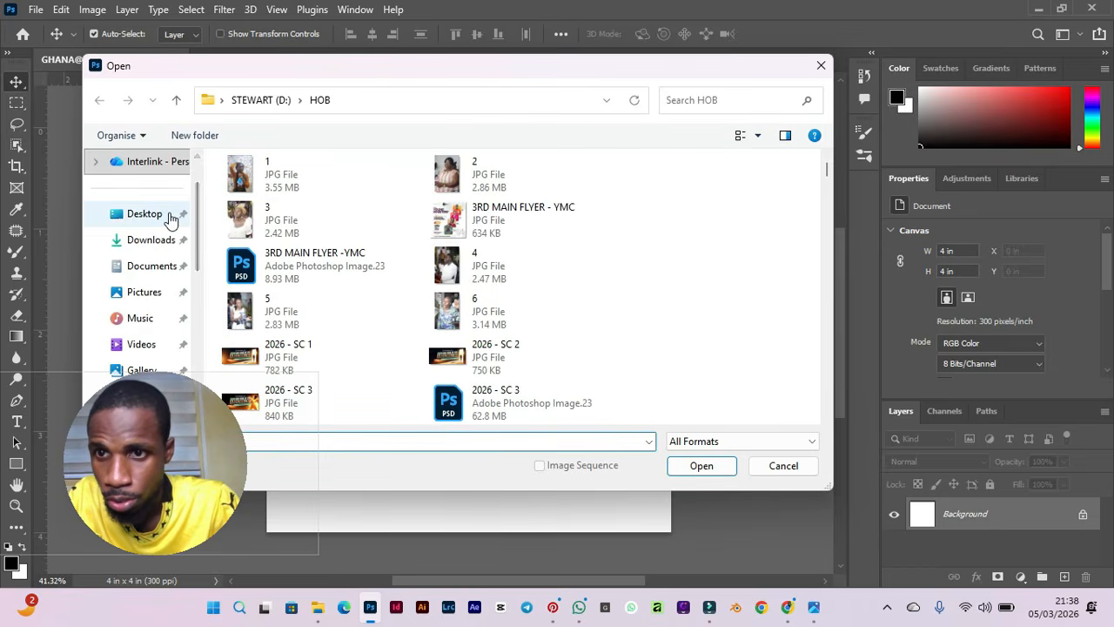
pyautogui.scroll(2, 172, 217)
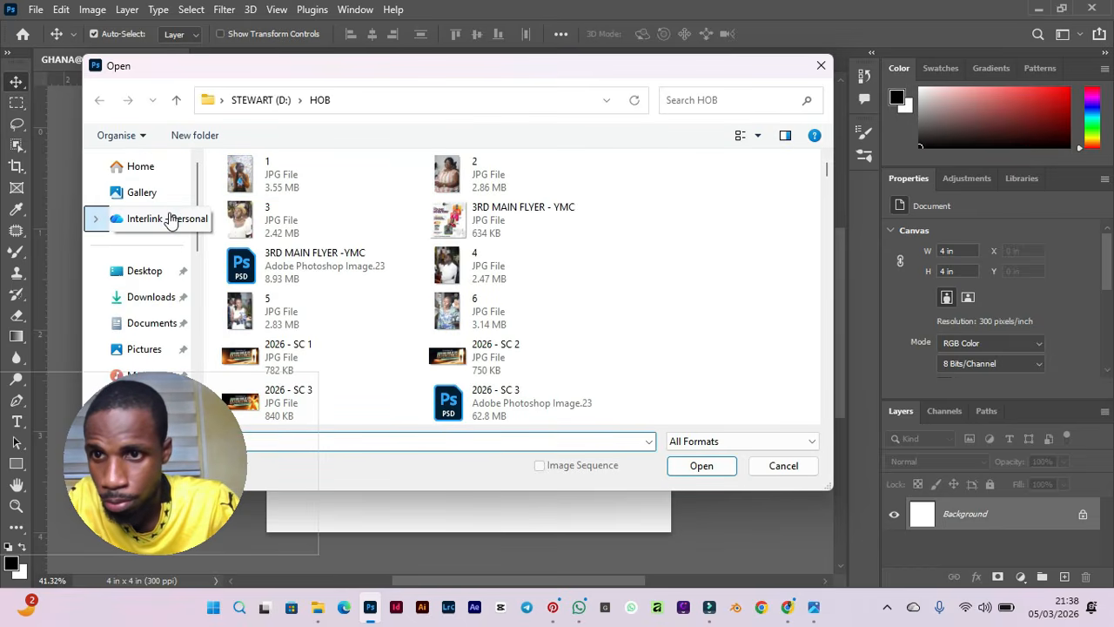
pyautogui.click(163, 272)
pyautogui.doubleClick(293, 233)
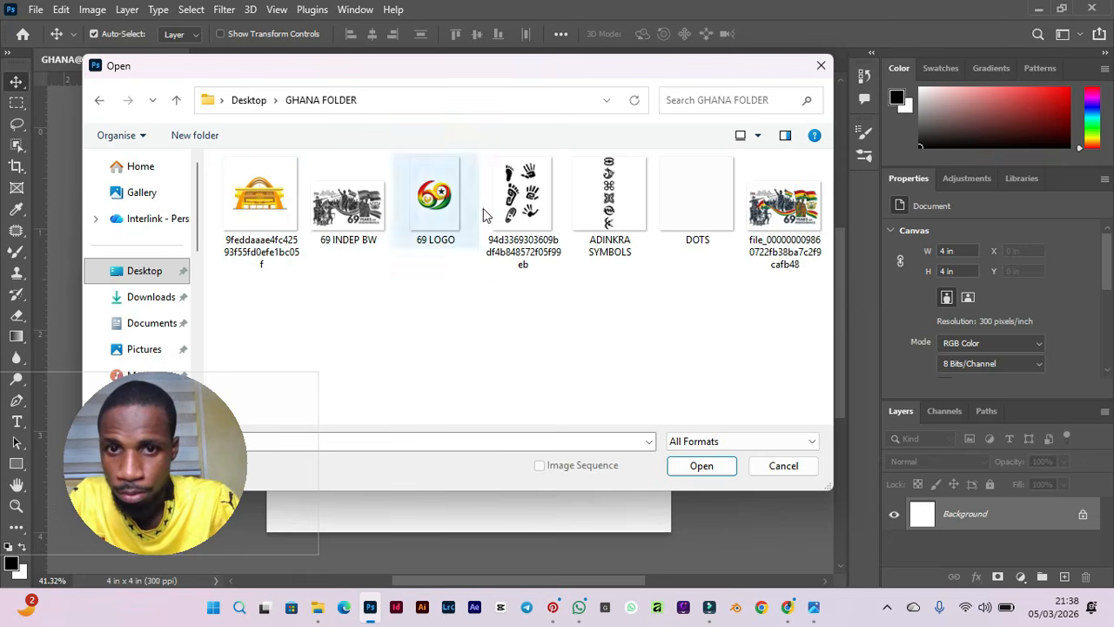
pyautogui.click(613, 200)
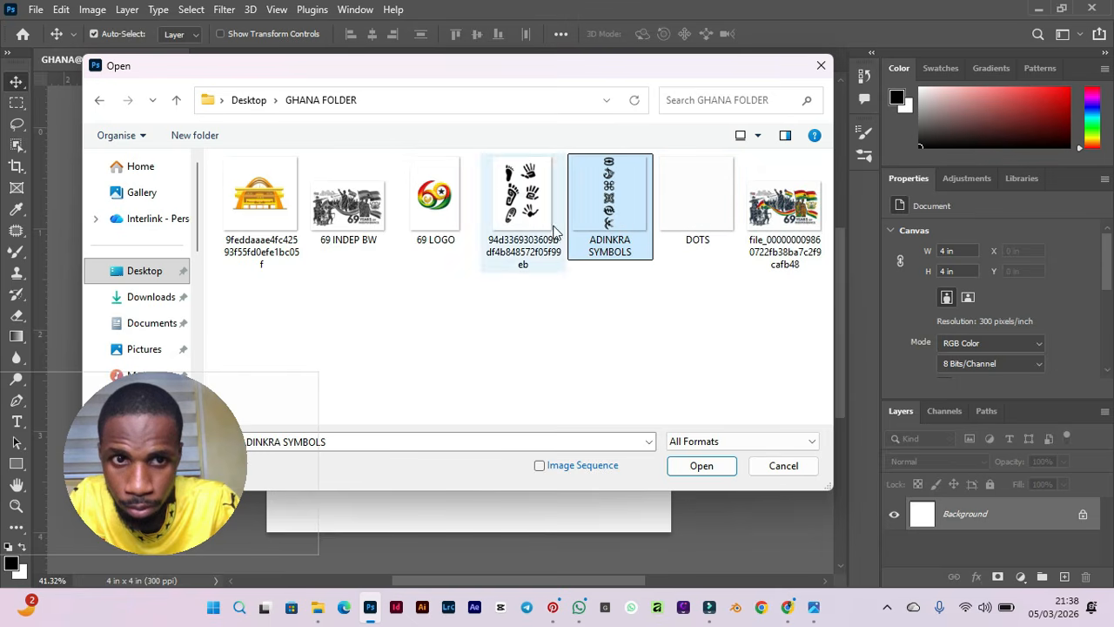
pyautogui.keyDown('ctrl'); pyautogui.click(798, 217); pyautogui.keyUp('ctrl')
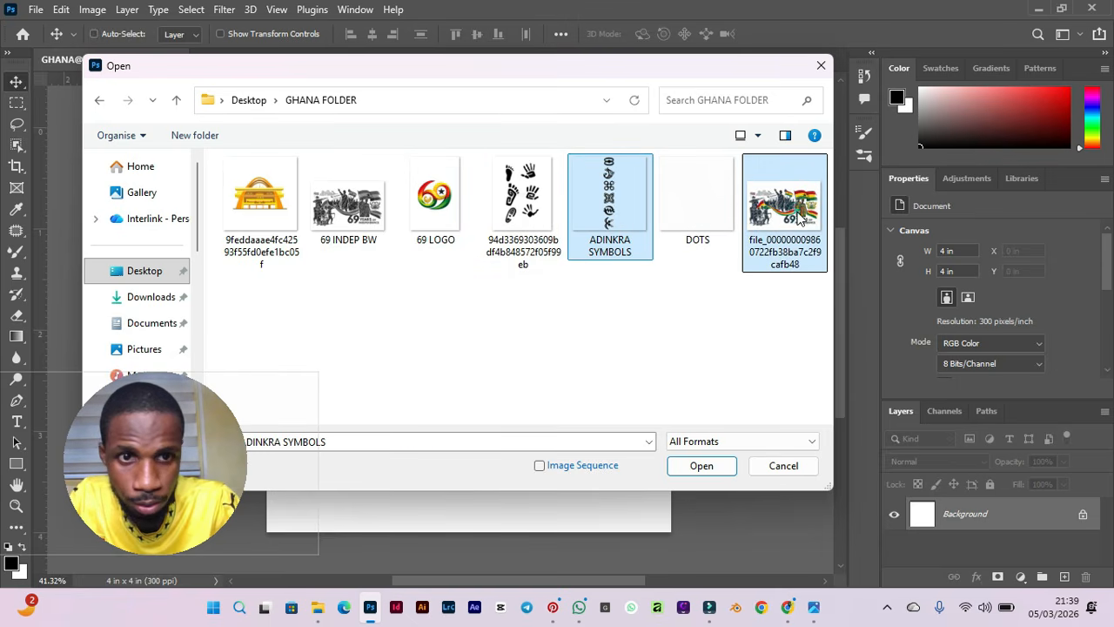
pyautogui.click(702, 467)
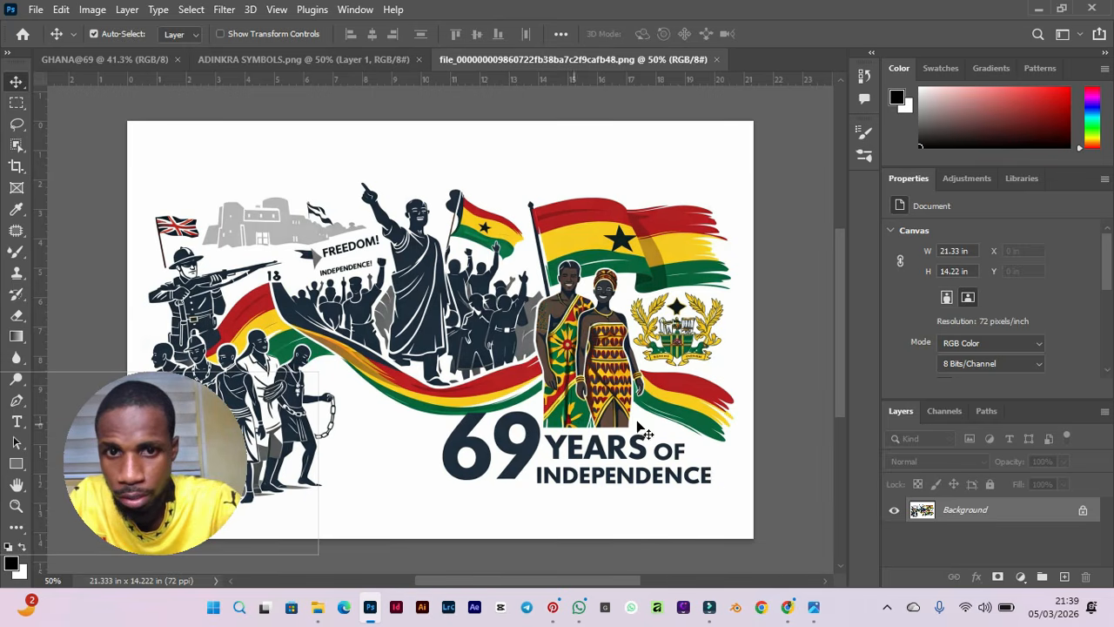
# Drag the ADINKRA SYMBOLS column into the GHANA@69 document as a new layer.
pyautogui.click(305, 65)
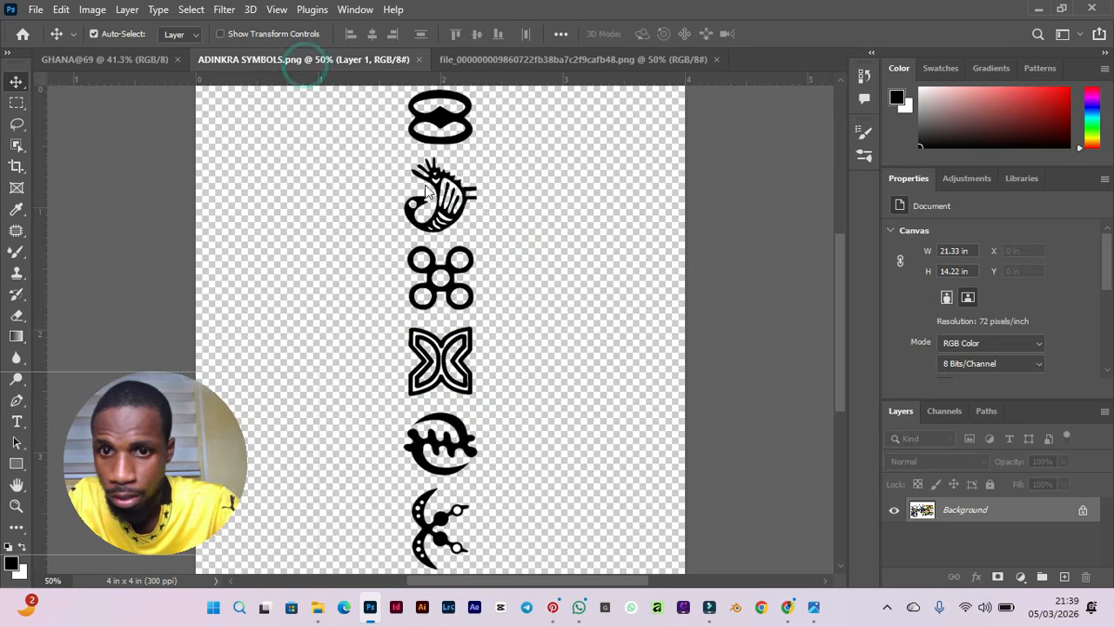
pyautogui.moveTo(442, 149); pyautogui.dragTo(644, 324)
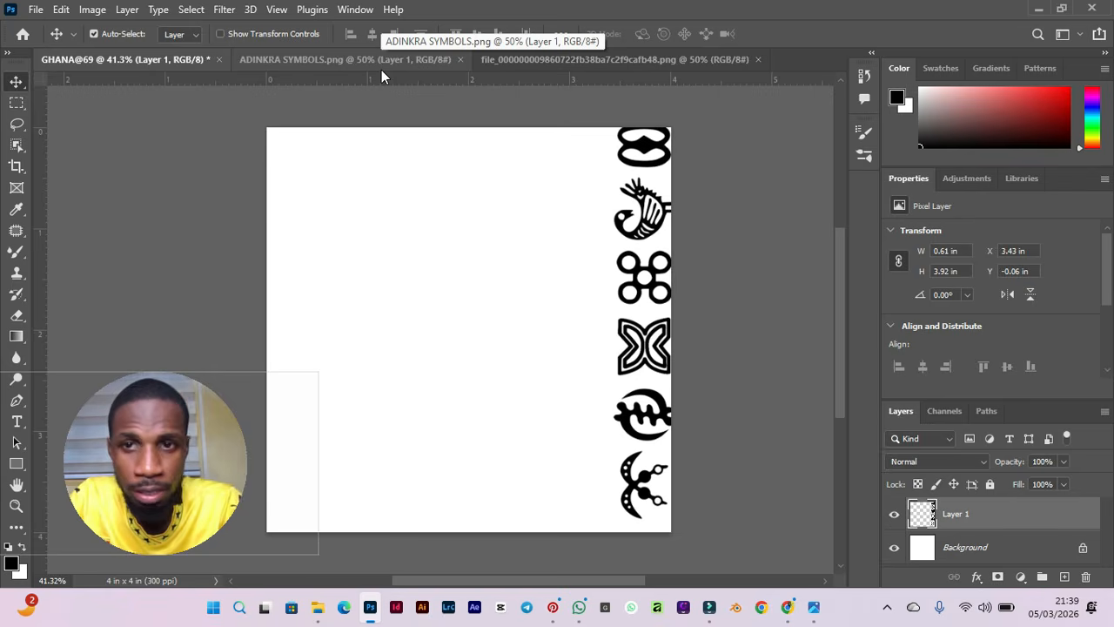
# Move the Adinkra symbols layer so it sits against the right edge of the GHANA@69 canvas.
pyautogui.click(290, 59)
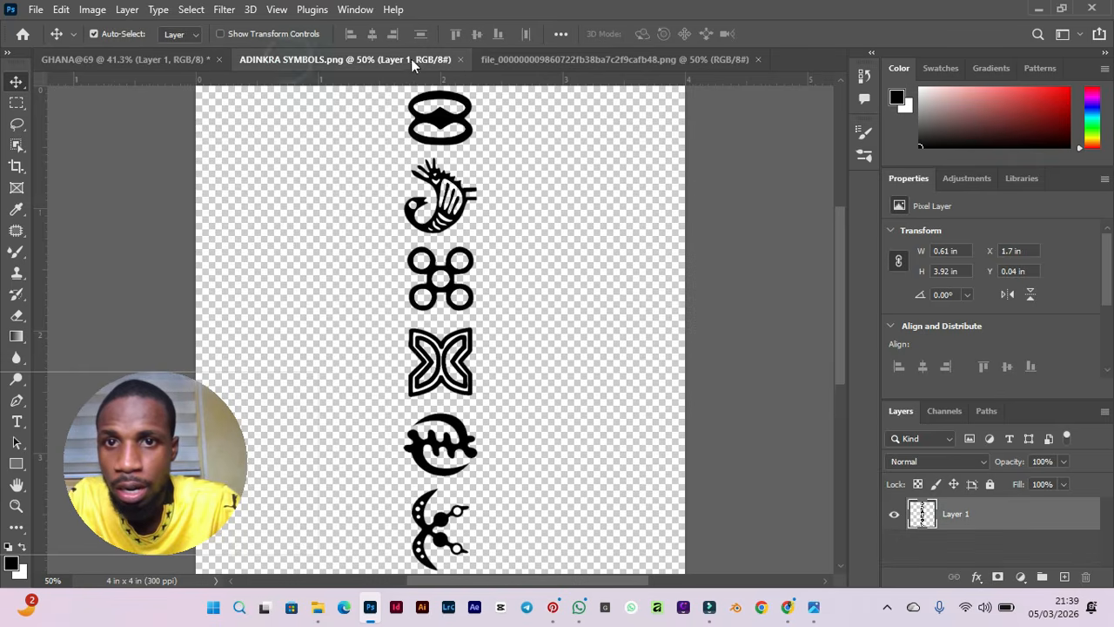
pyautogui.click(512, 61)
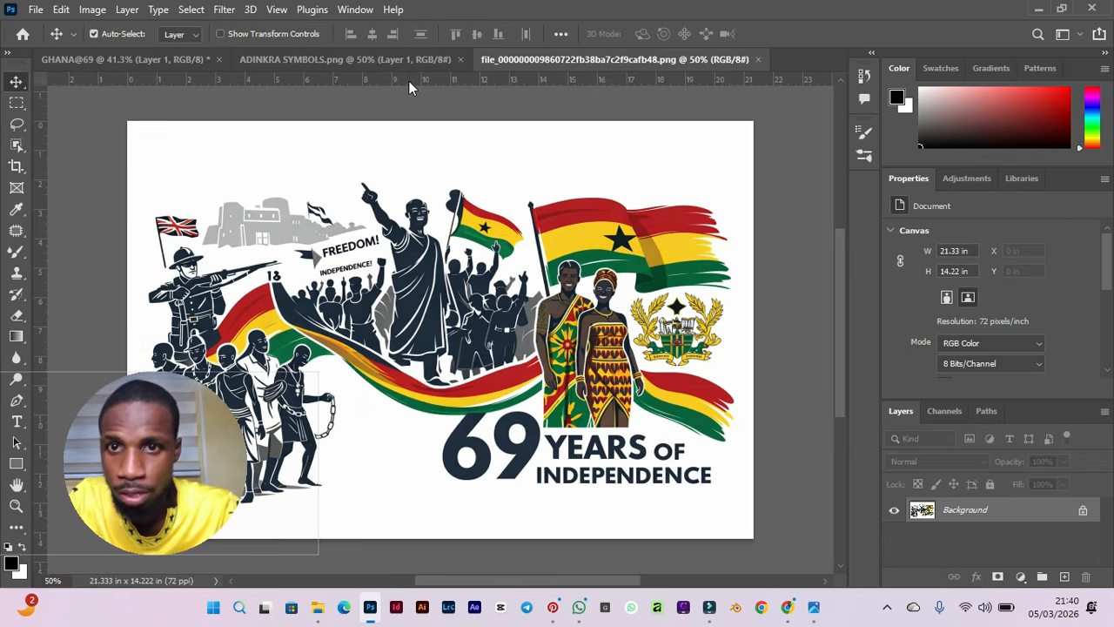
pyautogui.click(358, 53)
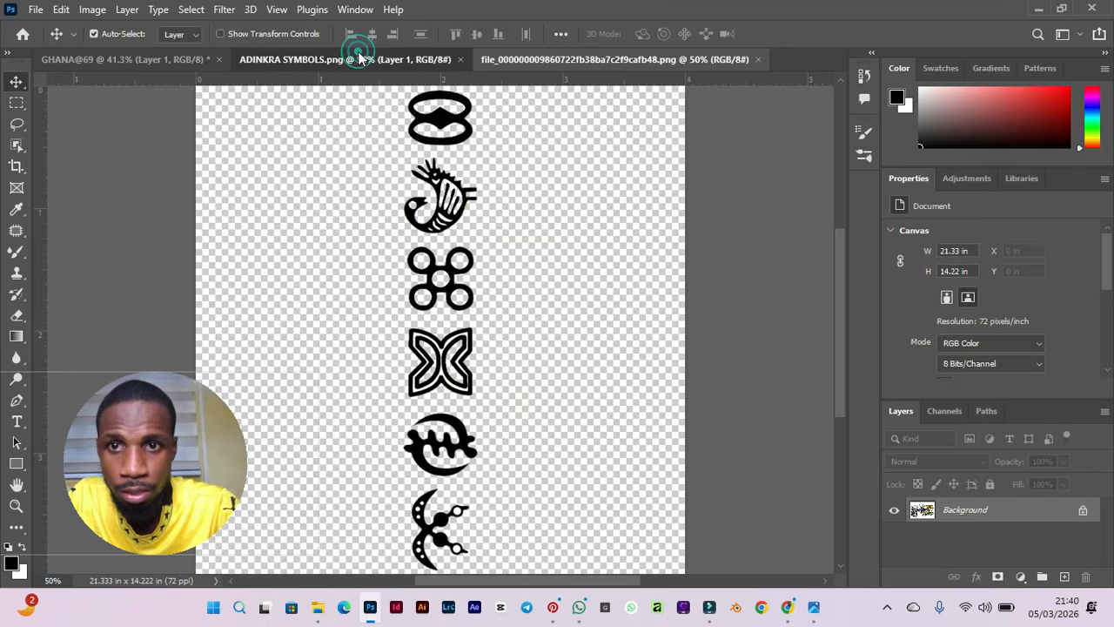
pyautogui.click(509, 59)
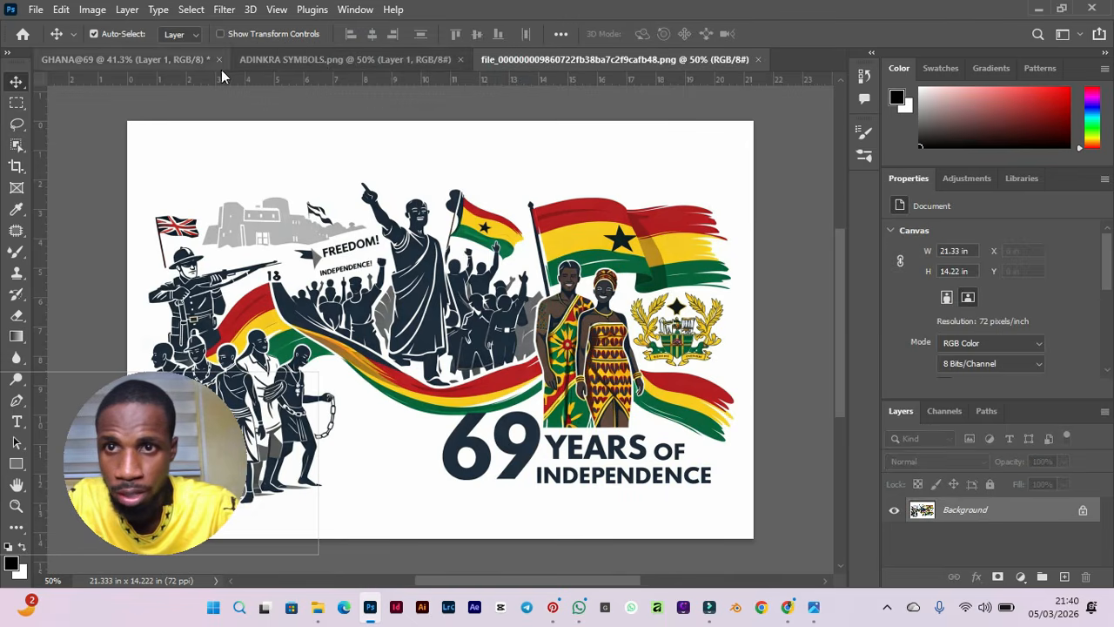
pyautogui.click(158, 64)
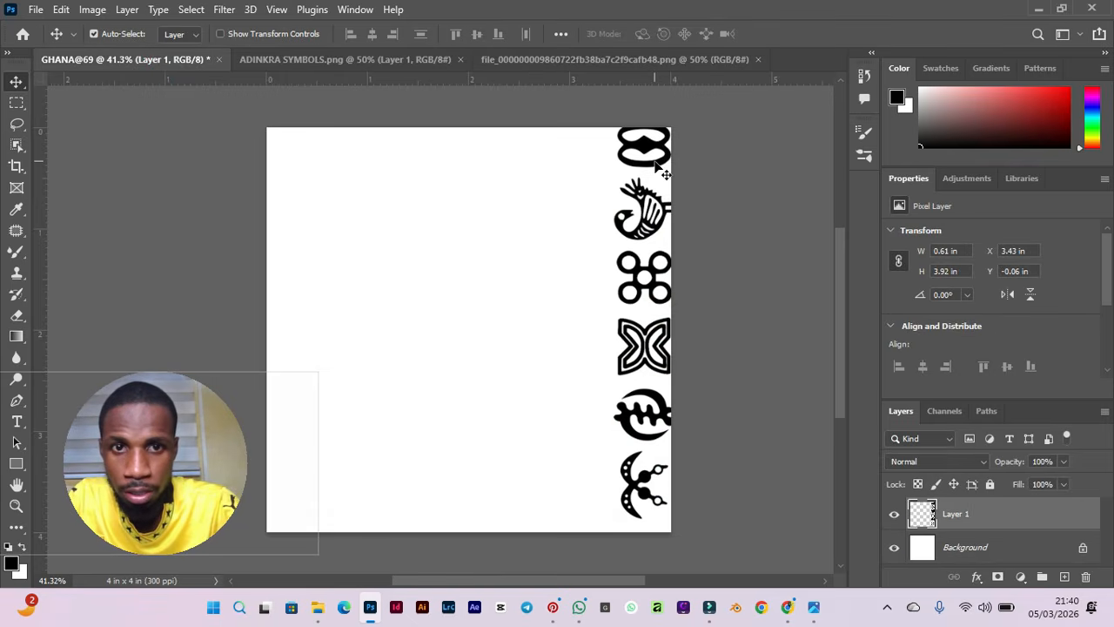
pyautogui.moveTo(656, 163); pyautogui.dragTo(664, 177)
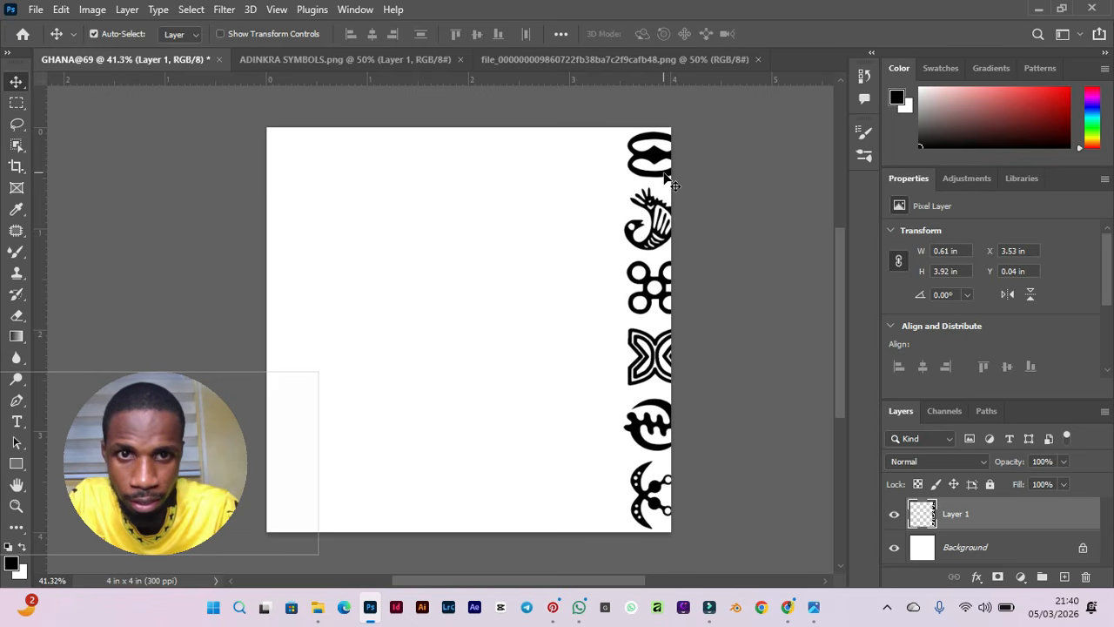
pyautogui.press('Right')
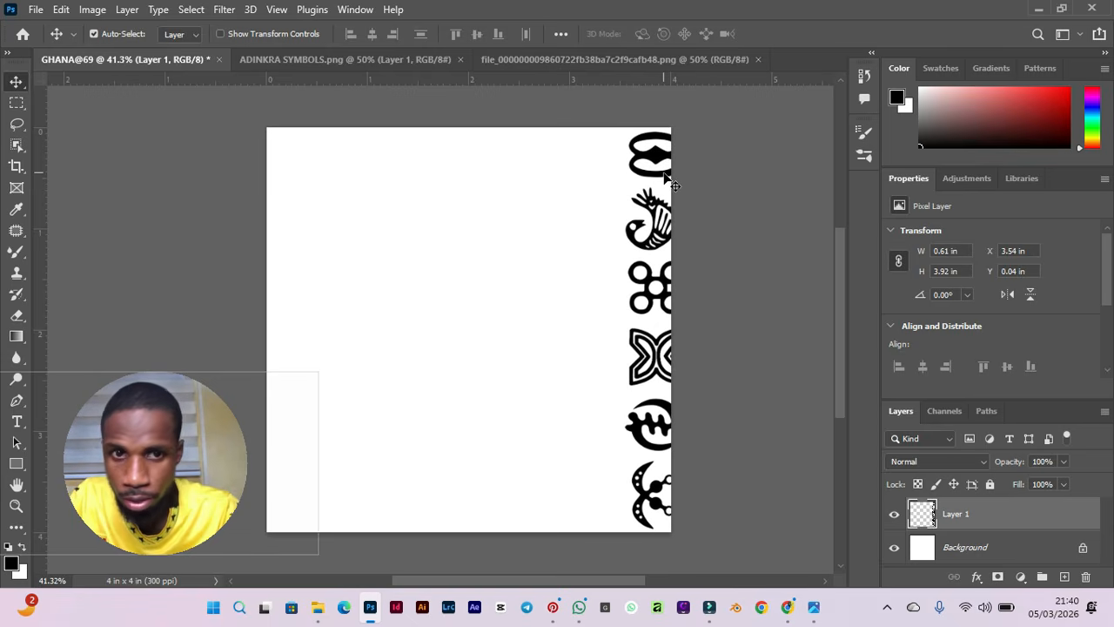
pyautogui.press('Left')
pyautogui.press('Left')
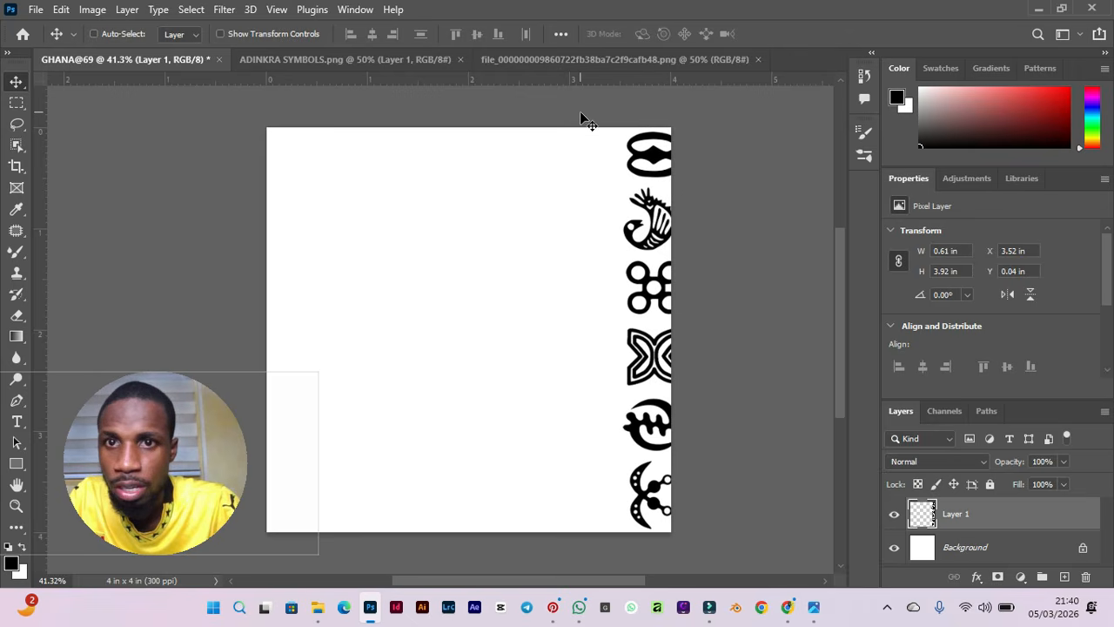
# Select the whole canvas and align the symbols layer to its vertical centre, undoing a horizontal centring.
pyautogui.hotkey('ctrl', 'a')
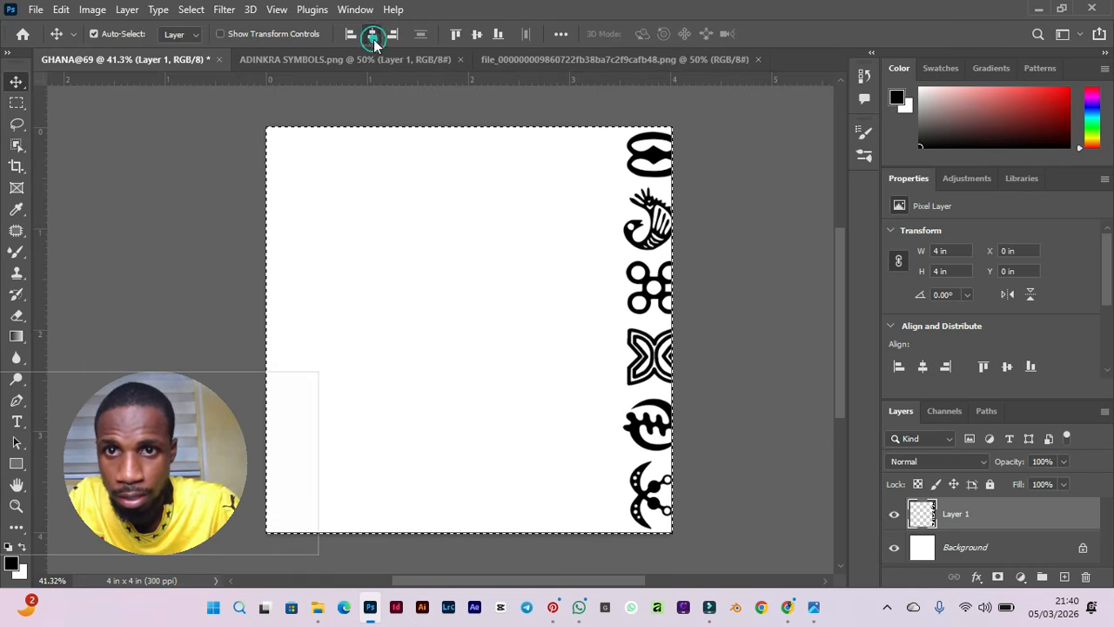
pyautogui.click(374, 39)
pyautogui.hotkey('ctrl', 'z')
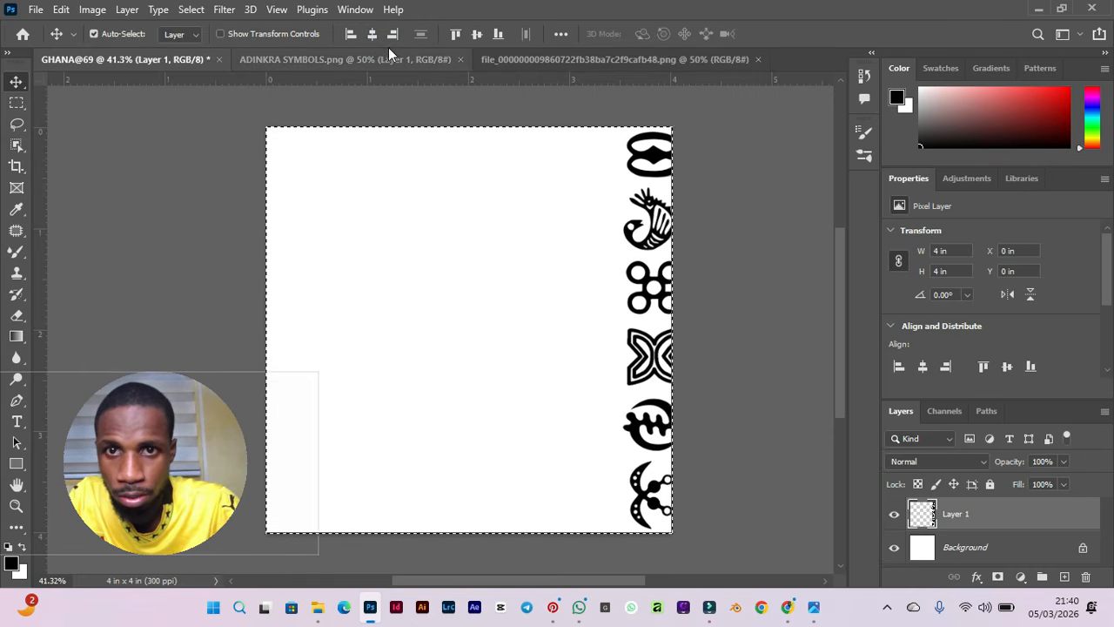
pyautogui.click(479, 34)
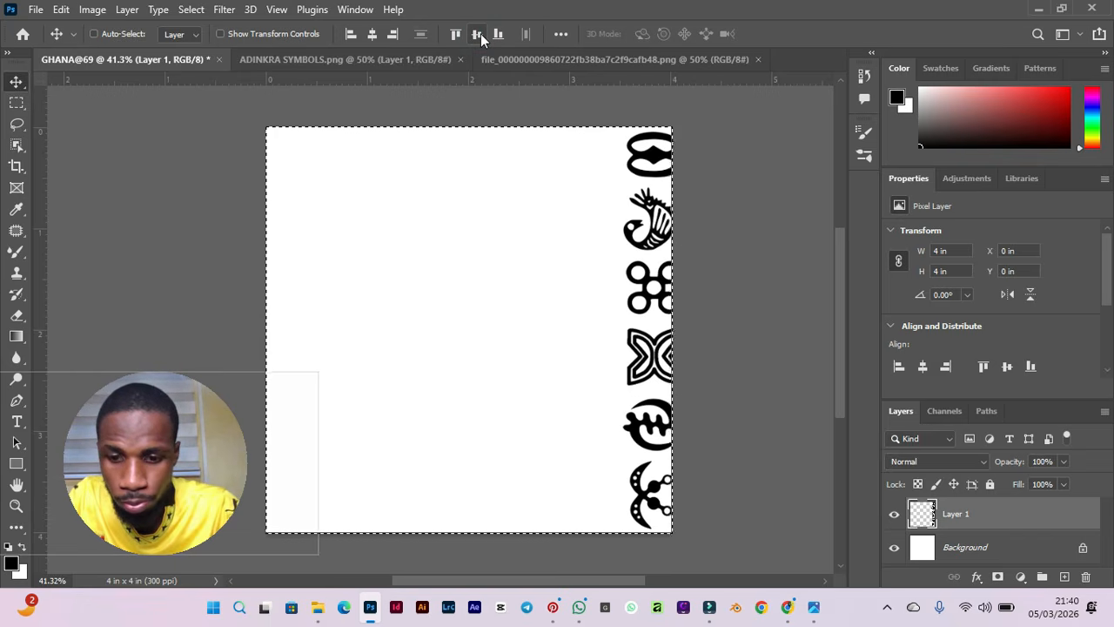
# Paste a second copy of the Adinkra symbols column and move it against the left edge of the canvas.
pyautogui.hotkey('ctrl', 'd')
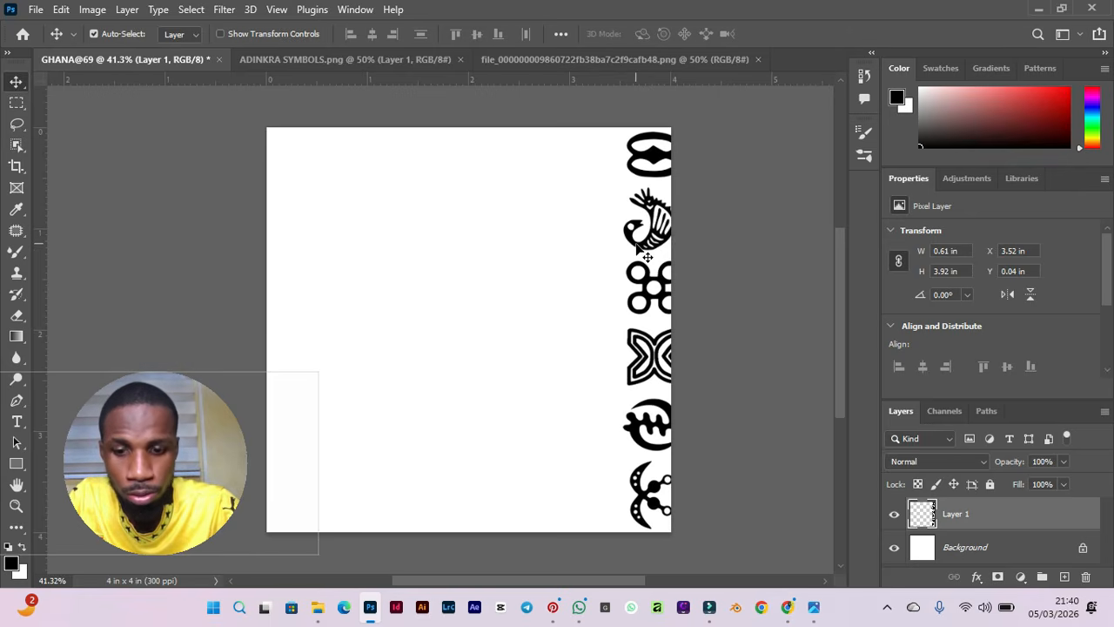
pyautogui.press('ctrl')
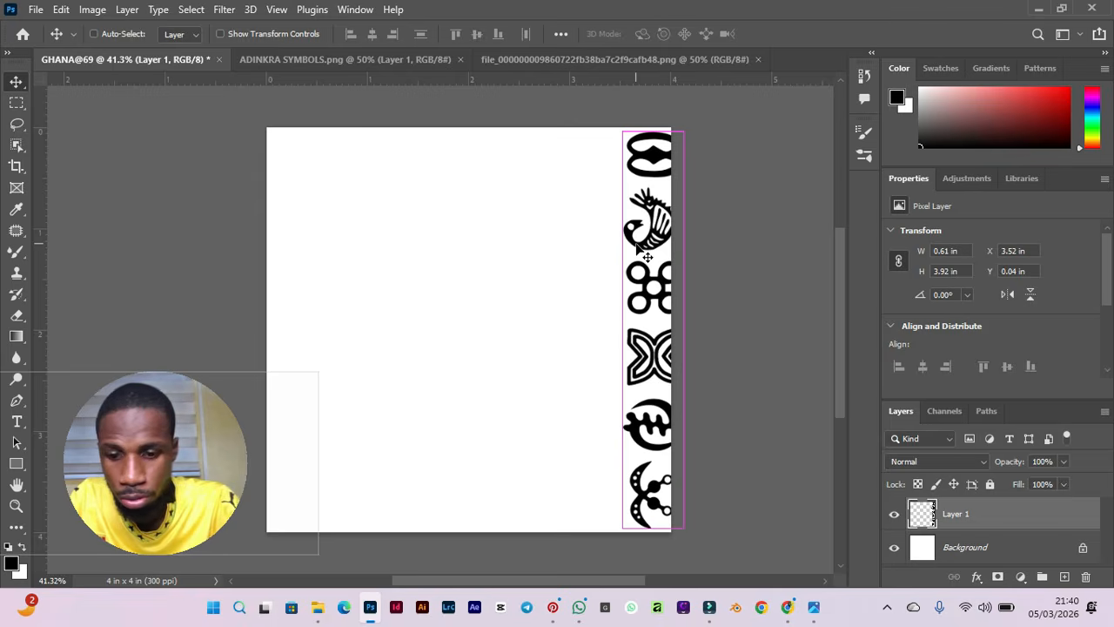
pyautogui.hotkey('ctrl', 'v')
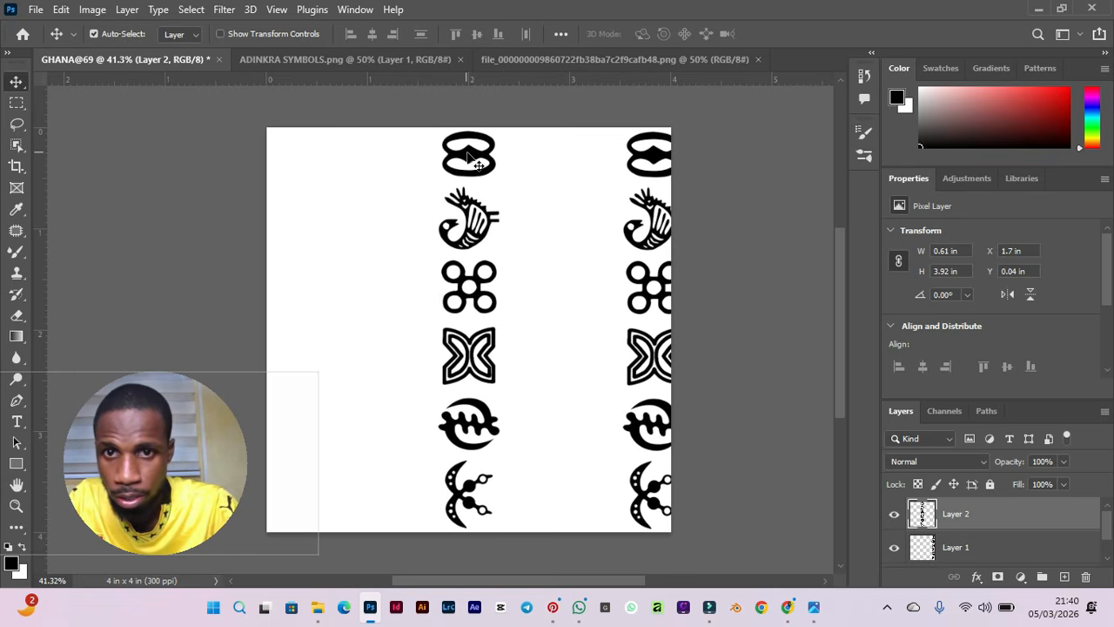
pyautogui.moveTo(467, 155); pyautogui.dragTo(285, 156)
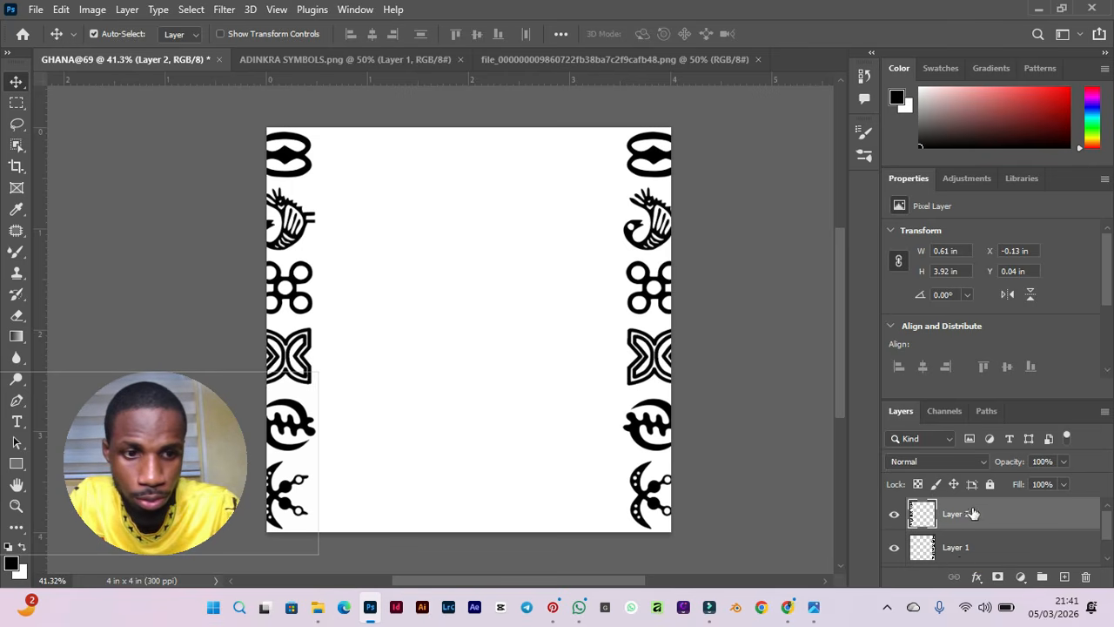
# Select both Adinkra symbol layers and set their fill to 15%.
pyautogui.keyDown('ctrl'); pyautogui.click(963, 549); pyautogui.keyUp('ctrl')
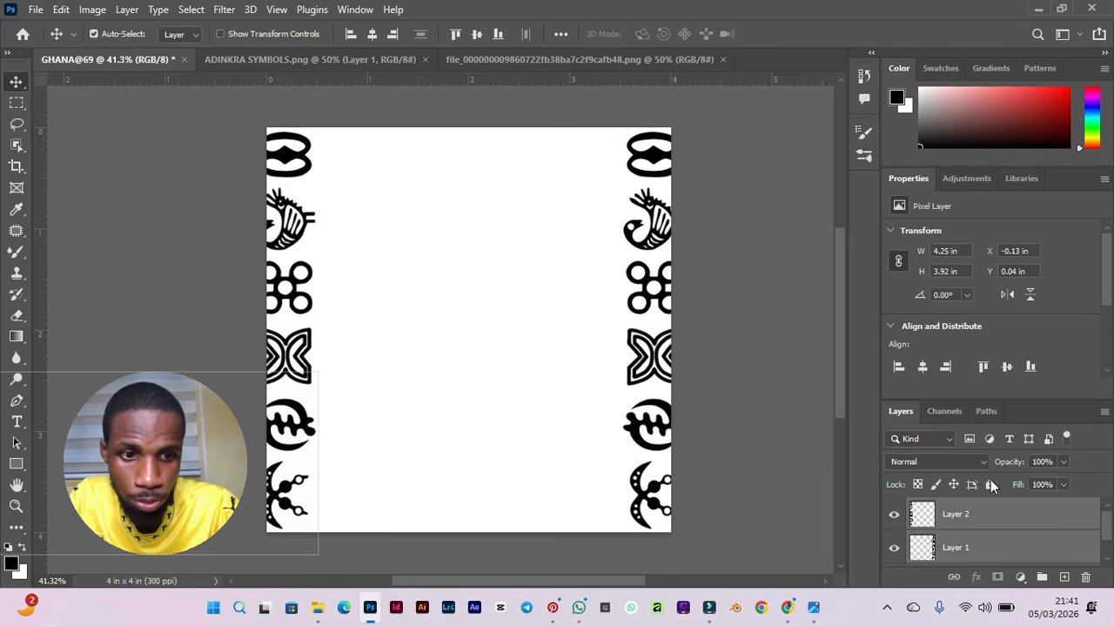
pyautogui.click(972, 523)
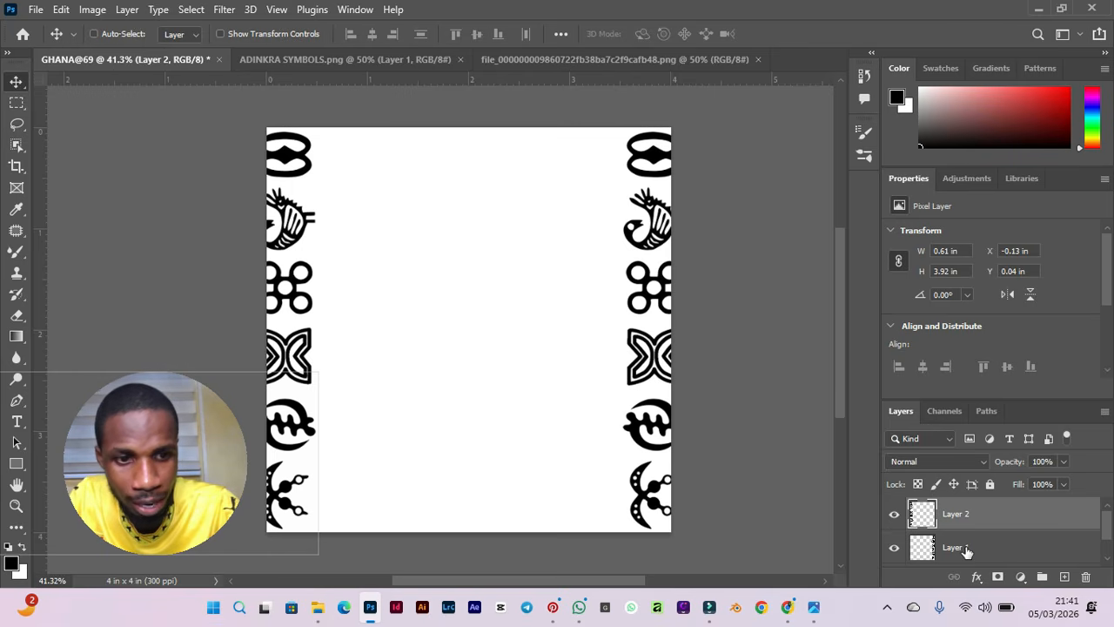
pyautogui.keyDown('ctrl'); pyautogui.click(966, 548); pyautogui.keyUp('ctrl')
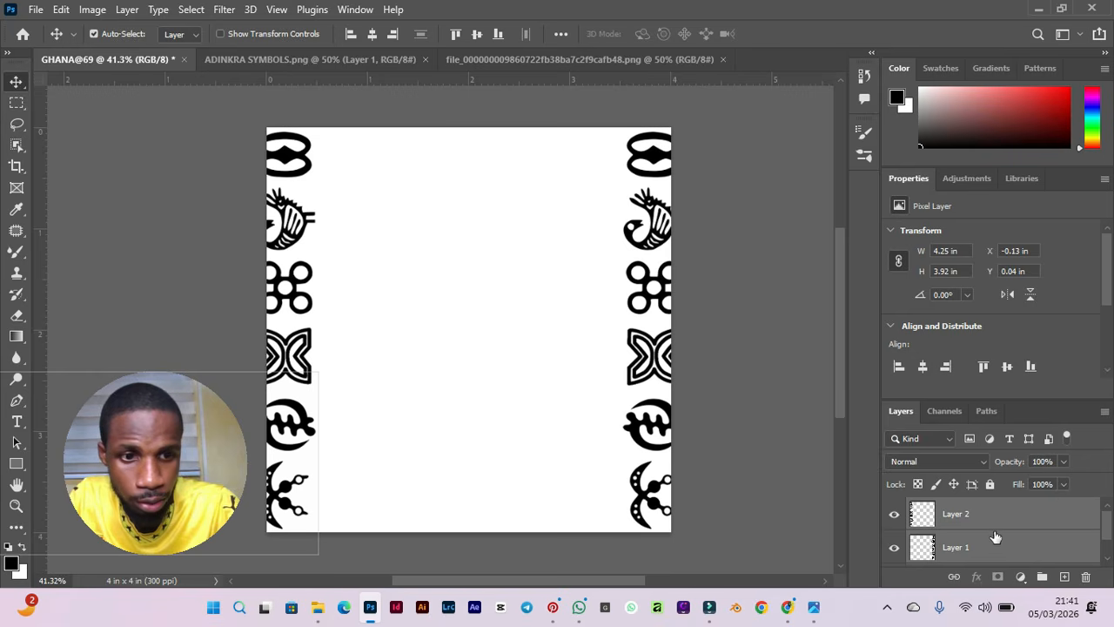
pyautogui.click(1062, 485)
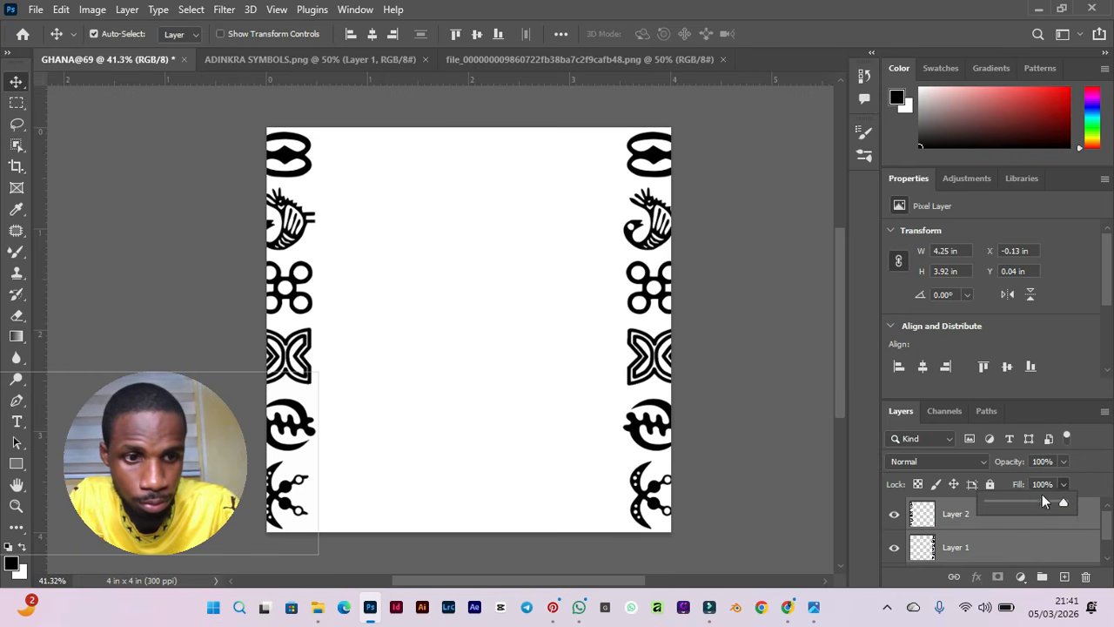
pyautogui.click(996, 502)
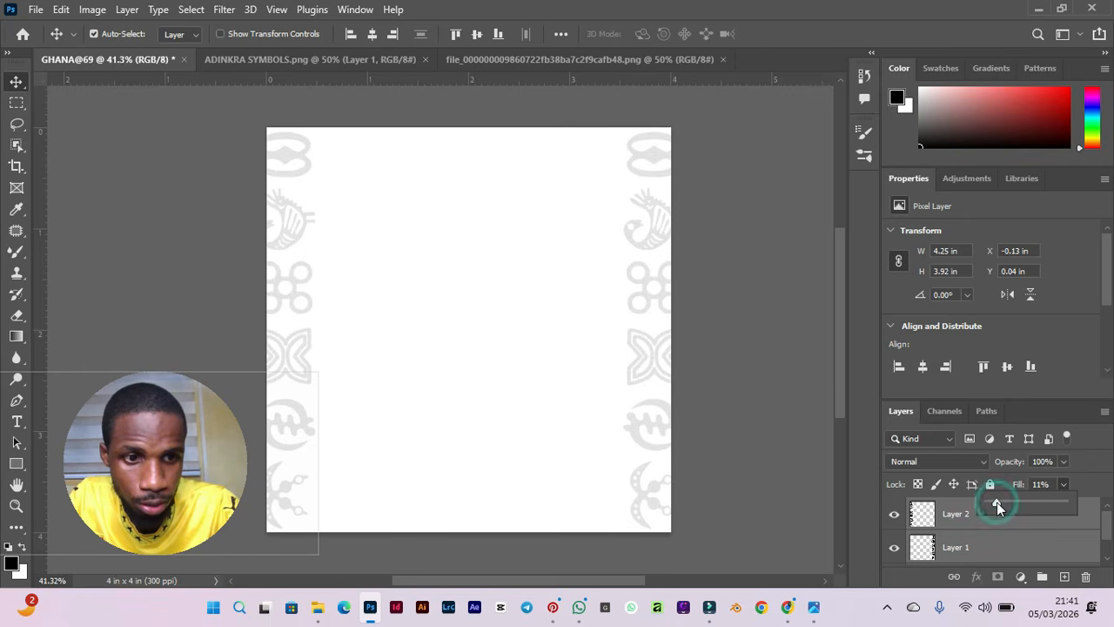
pyautogui.doubleClick(1040, 486)
pyautogui.write('15')
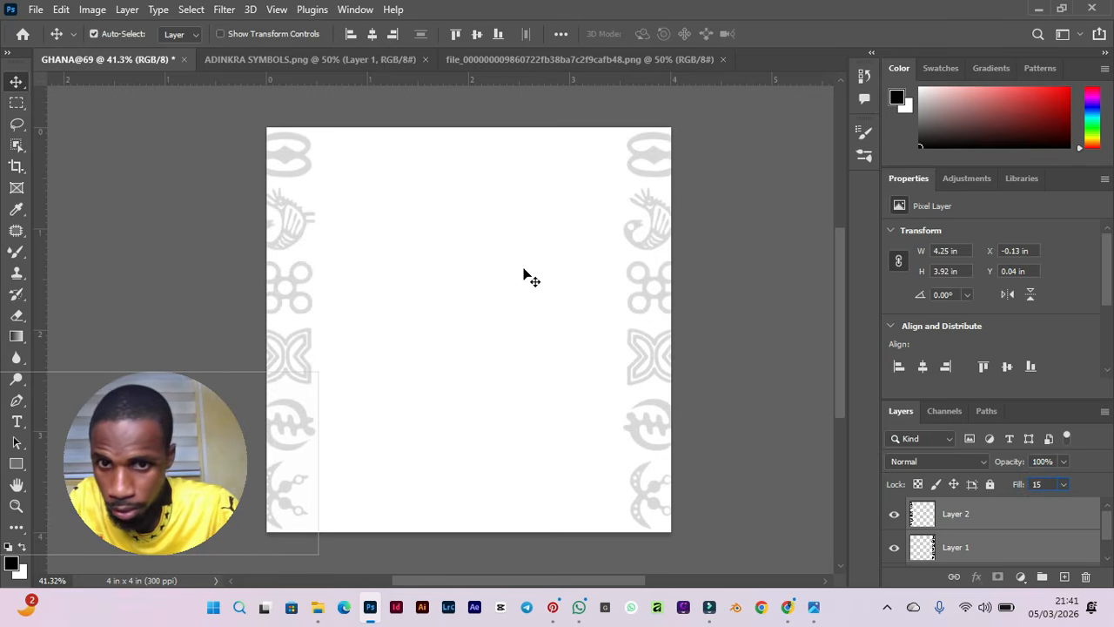
pyautogui.press('ctrl')
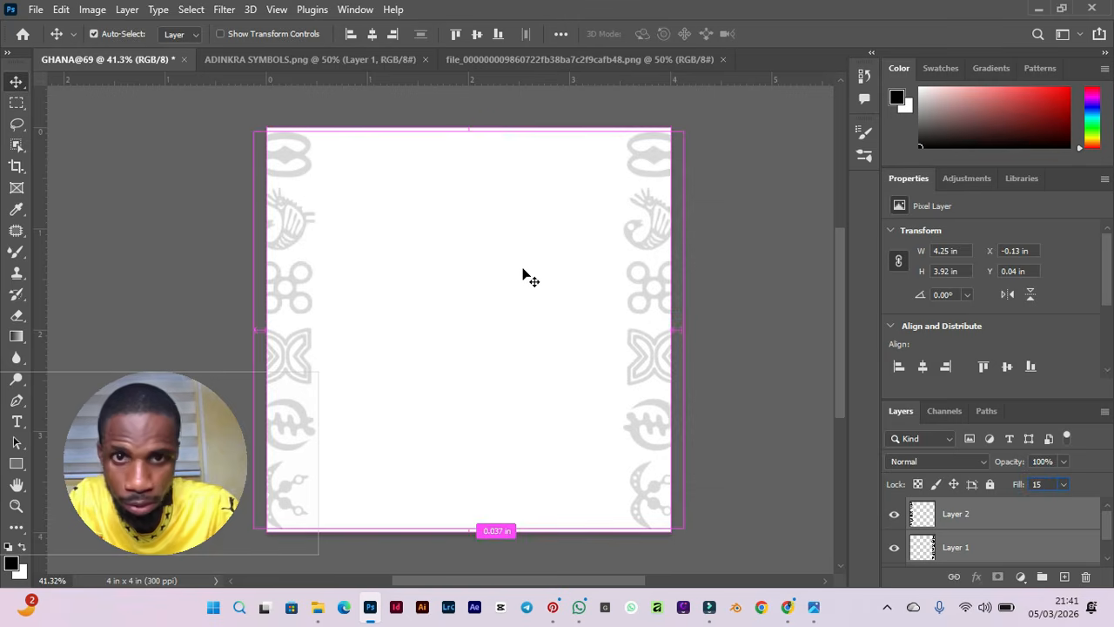
pyautogui.click(700, 278)
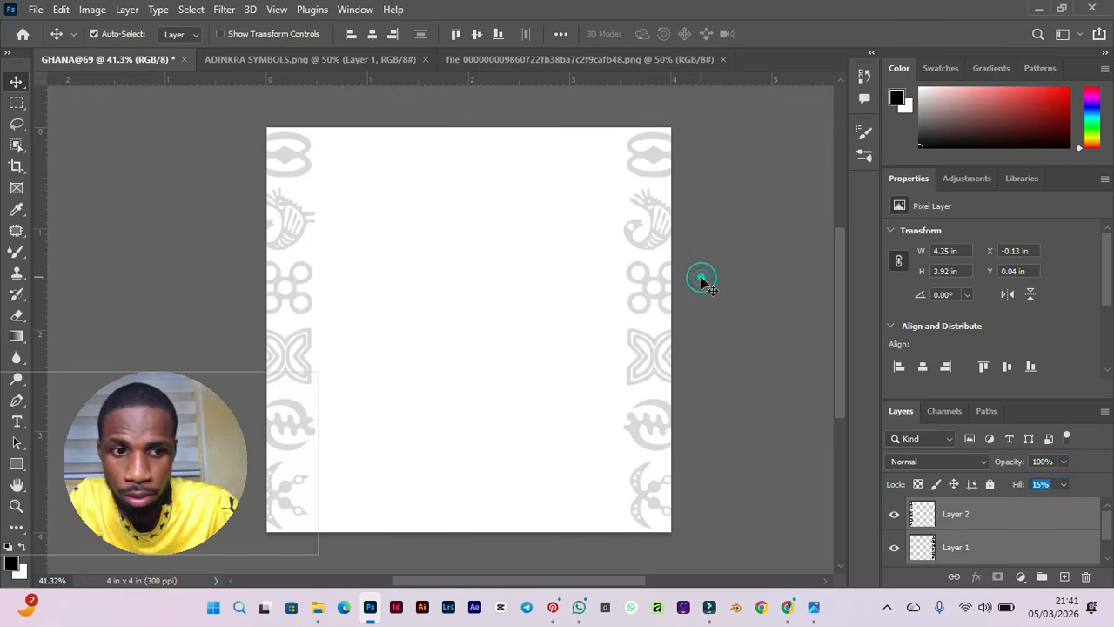
pyautogui.click(700, 277)
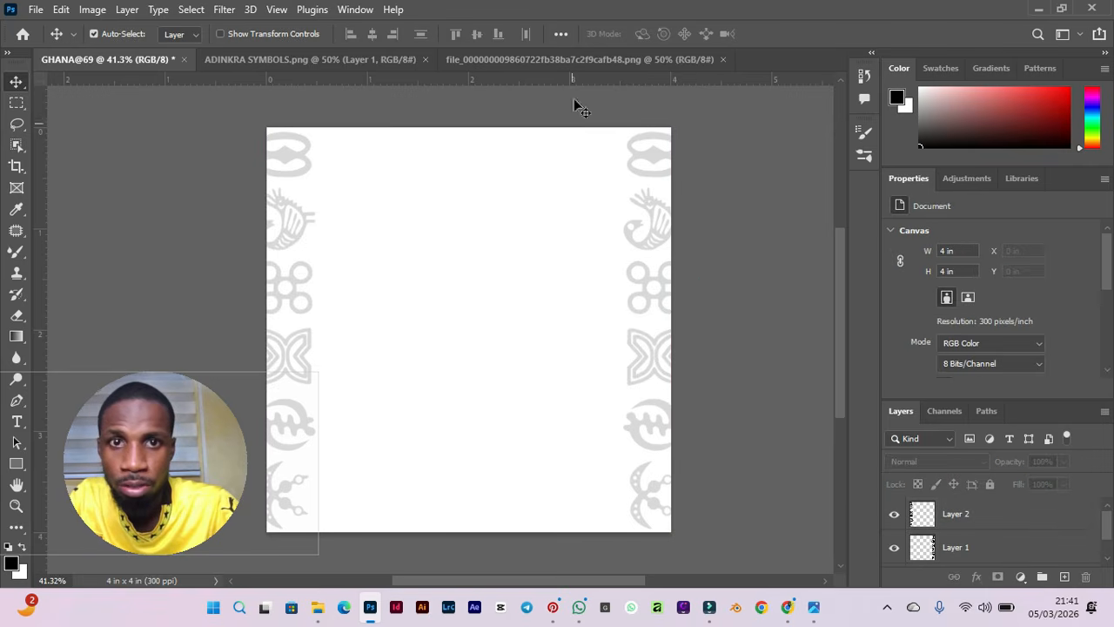
pyautogui.click(474, 60)
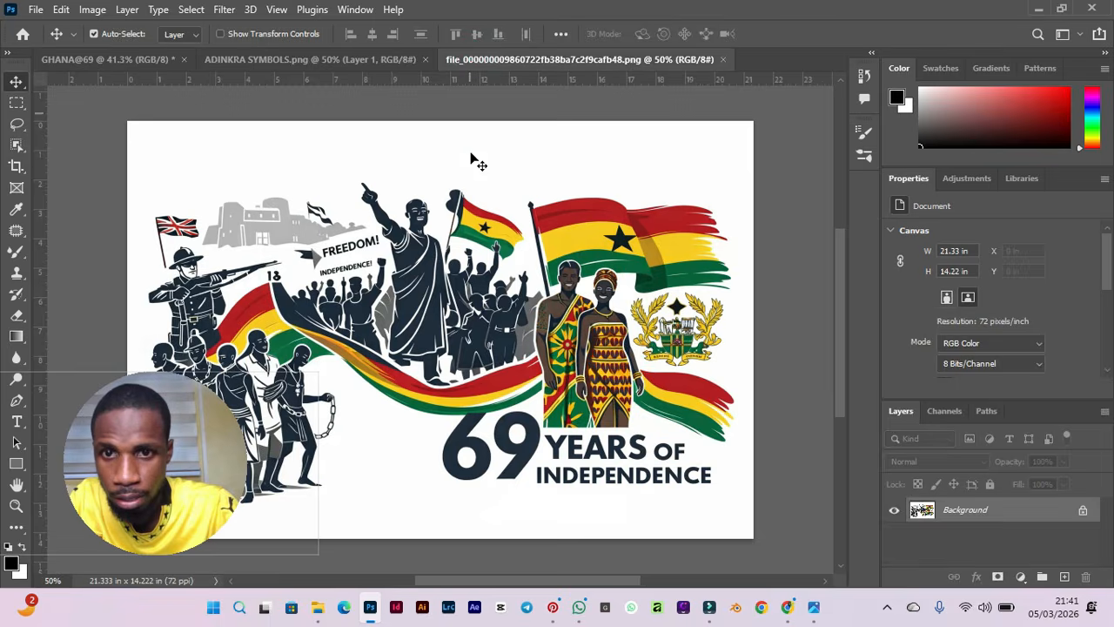
pyautogui.moveTo(433, 271); pyautogui.dragTo(149, 67)
pyautogui.moveTo(441, 276); pyautogui.dragTo(467, 403)
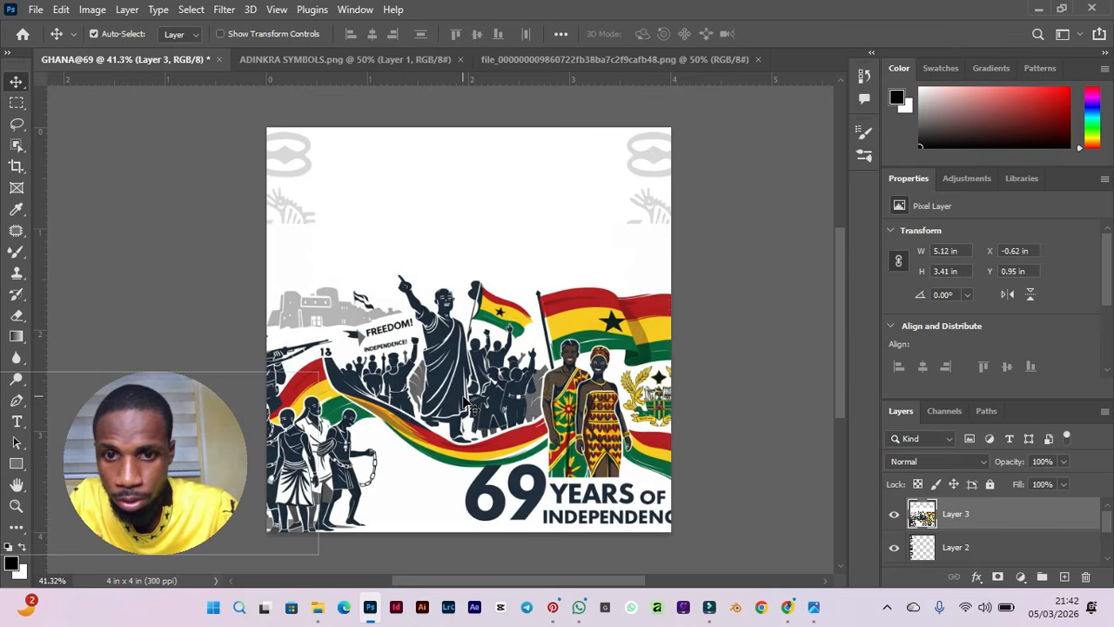
# Scale the independence artwork to about 2.98 x 1.99 in and position it centred in the lower half of the canvas.
pyautogui.press('ctrl')
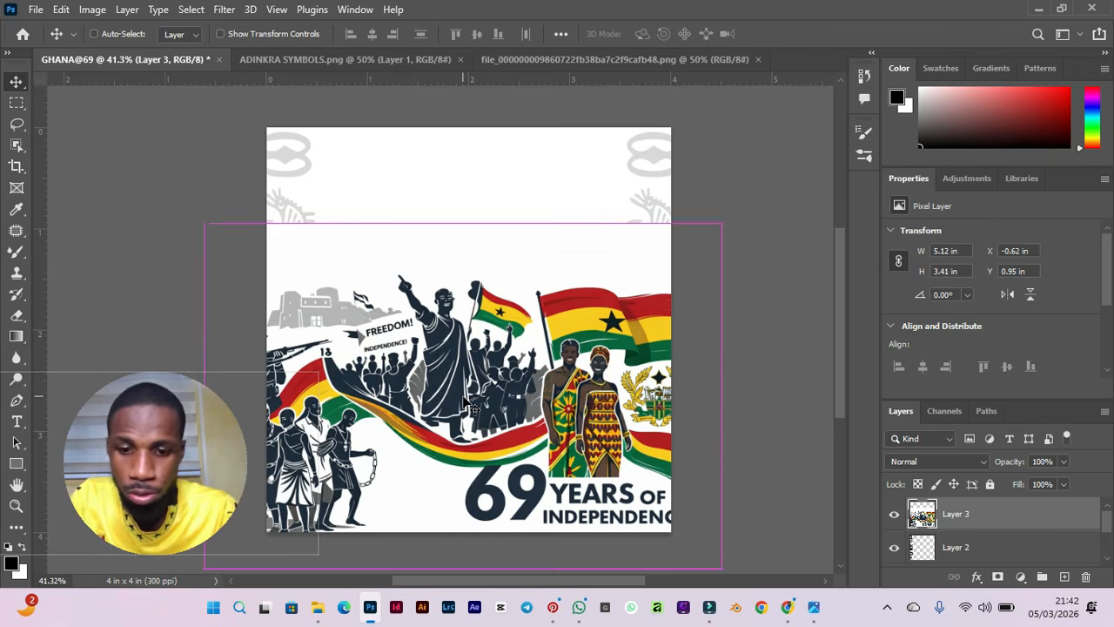
pyautogui.hotkey('ctrl', 't')
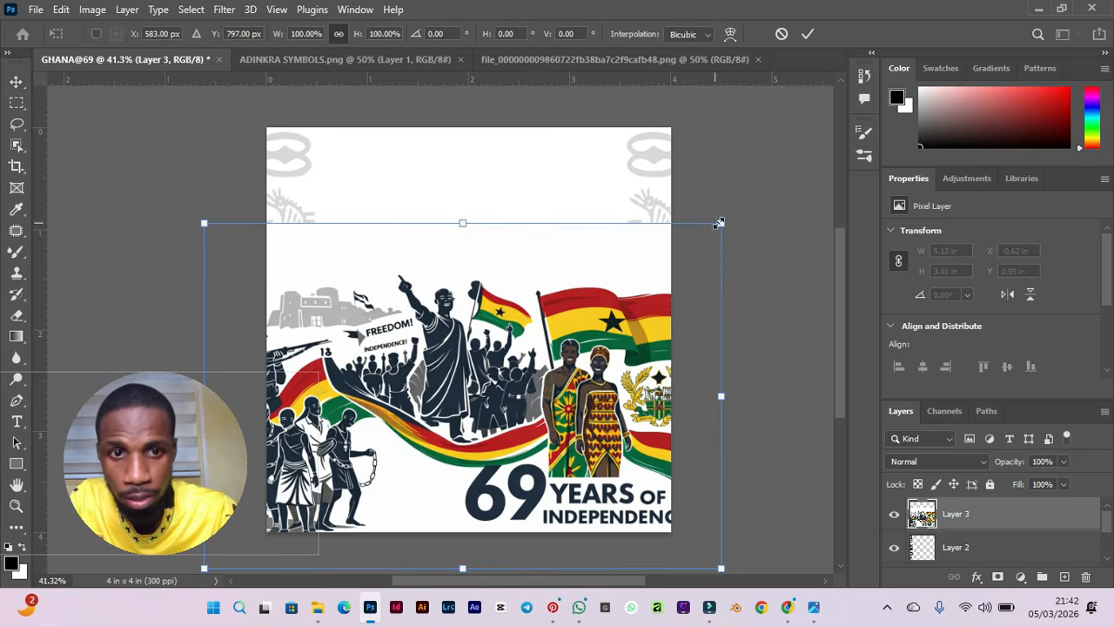
pyautogui.moveTo(720, 223); pyautogui.dragTo(522, 390)
pyautogui.moveTo(333, 484); pyautogui.dragTo(442, 444)
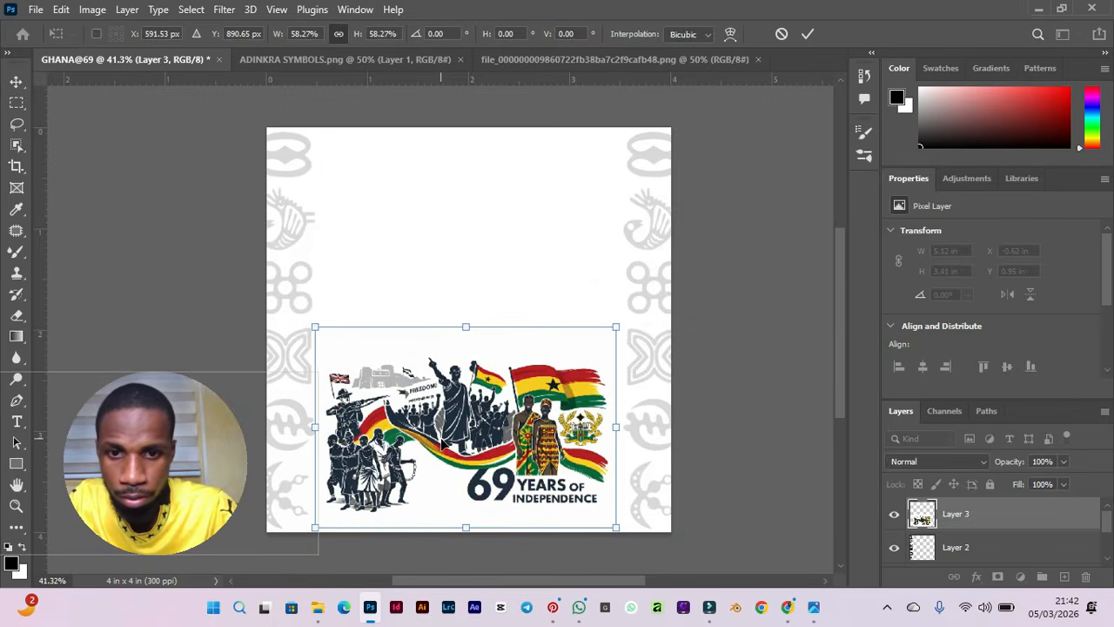
pyautogui.press('Return')
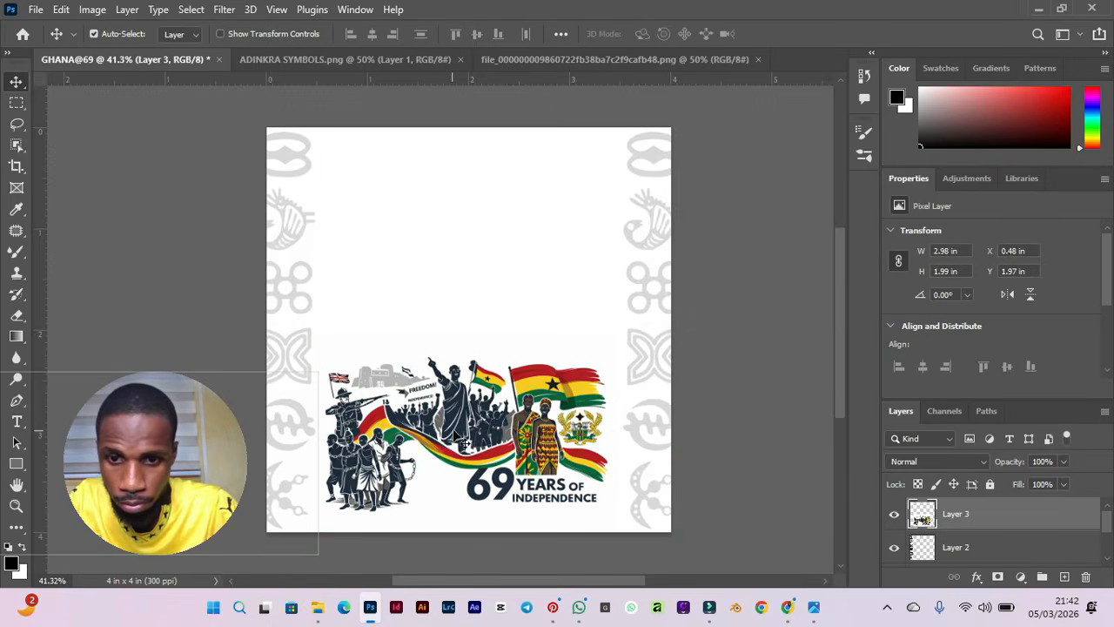
pyautogui.moveTo(445, 400); pyautogui.dragTo(449, 357)
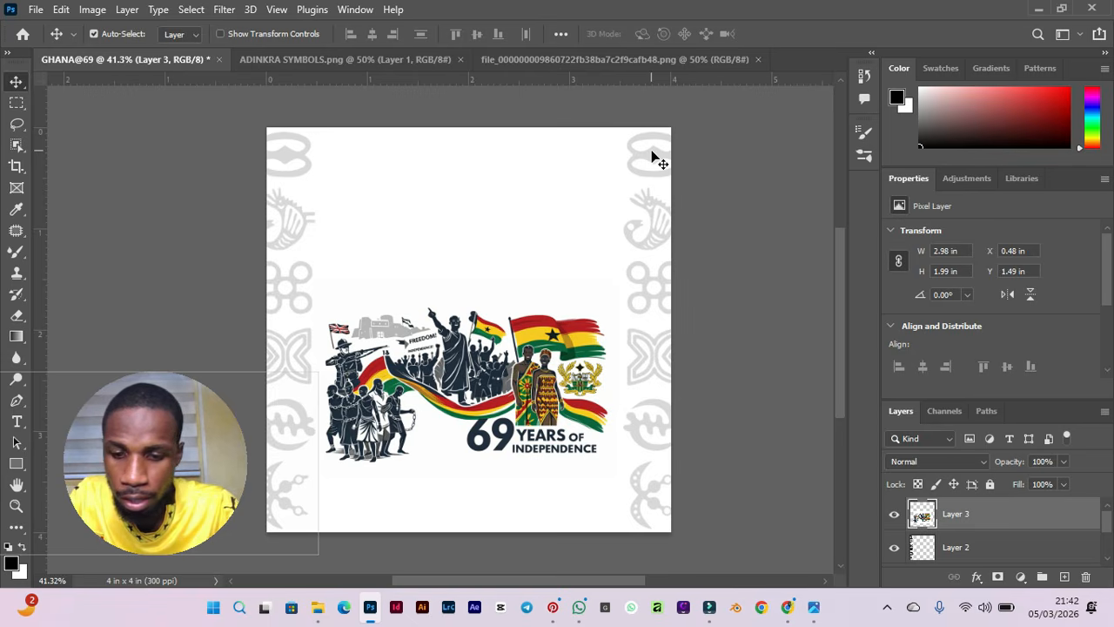
# Open the 9feddaaae4fc42593f55fd0efe1bc05f and 69 LOGO images from the GHANA FOLDER.
pyautogui.press('ctrl')
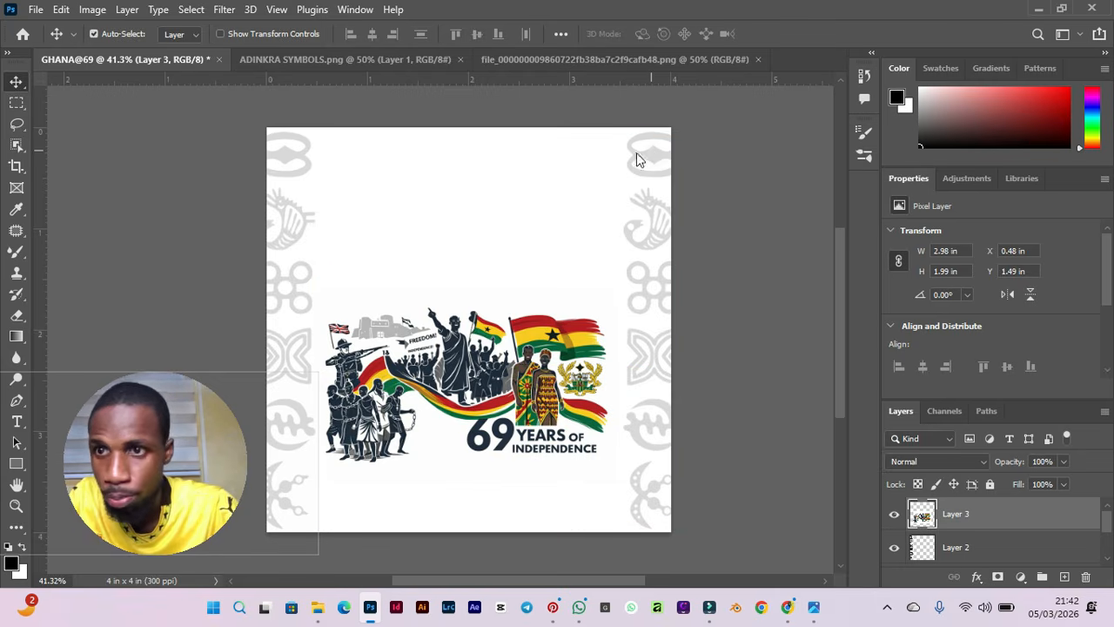
pyautogui.hotkey('ctrl', 'o')
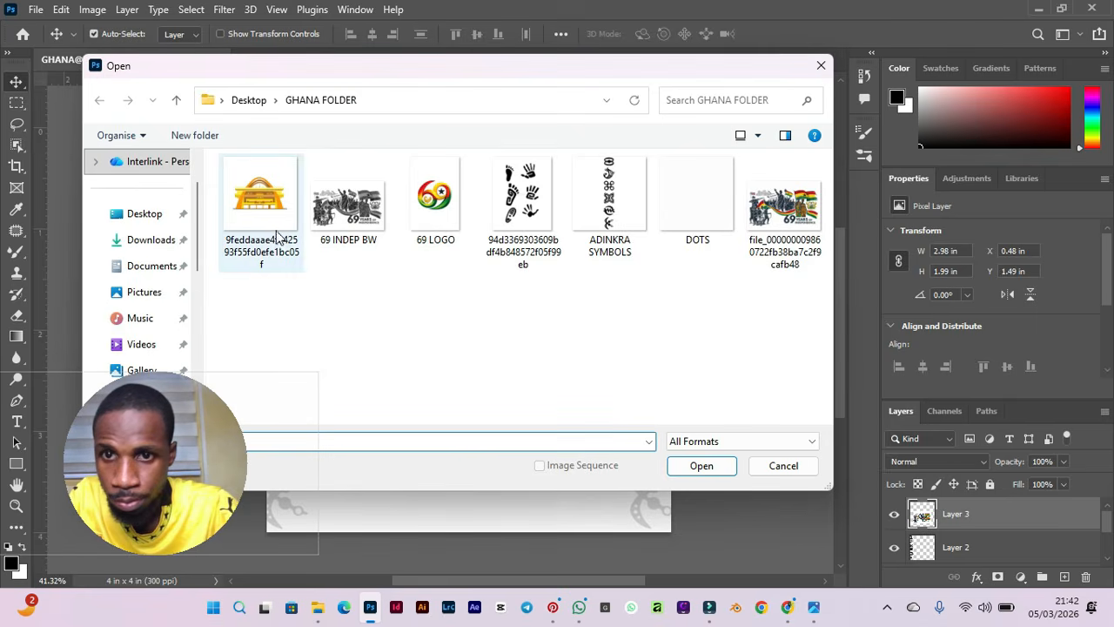
pyautogui.click(269, 221)
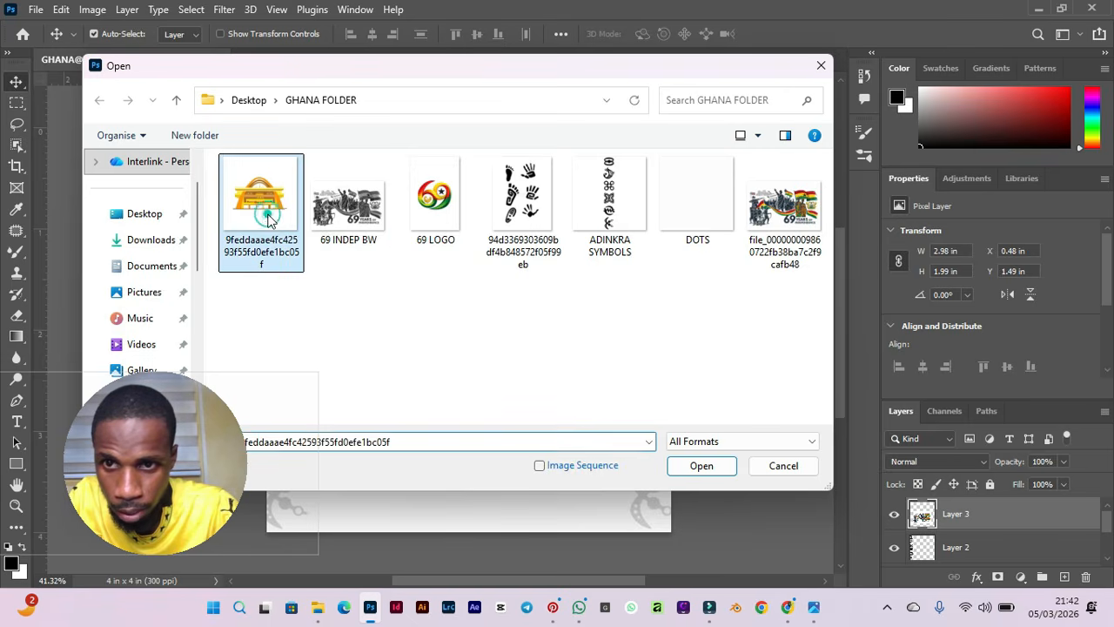
pyautogui.keyDown('ctrl'); pyautogui.click(437, 207); pyautogui.keyUp('ctrl')
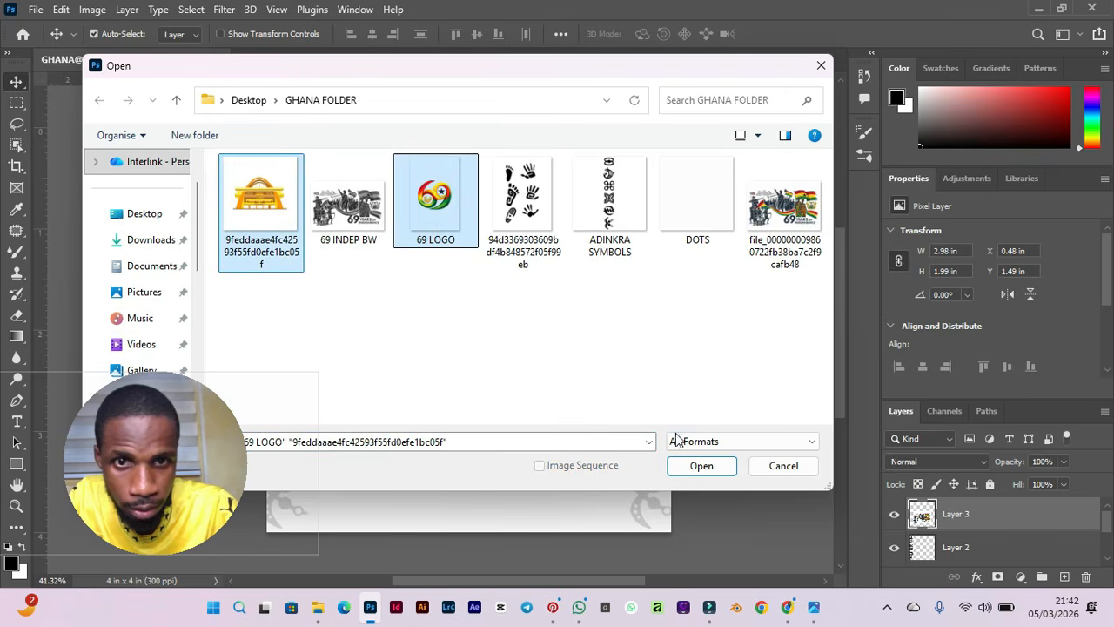
pyautogui.click(692, 467)
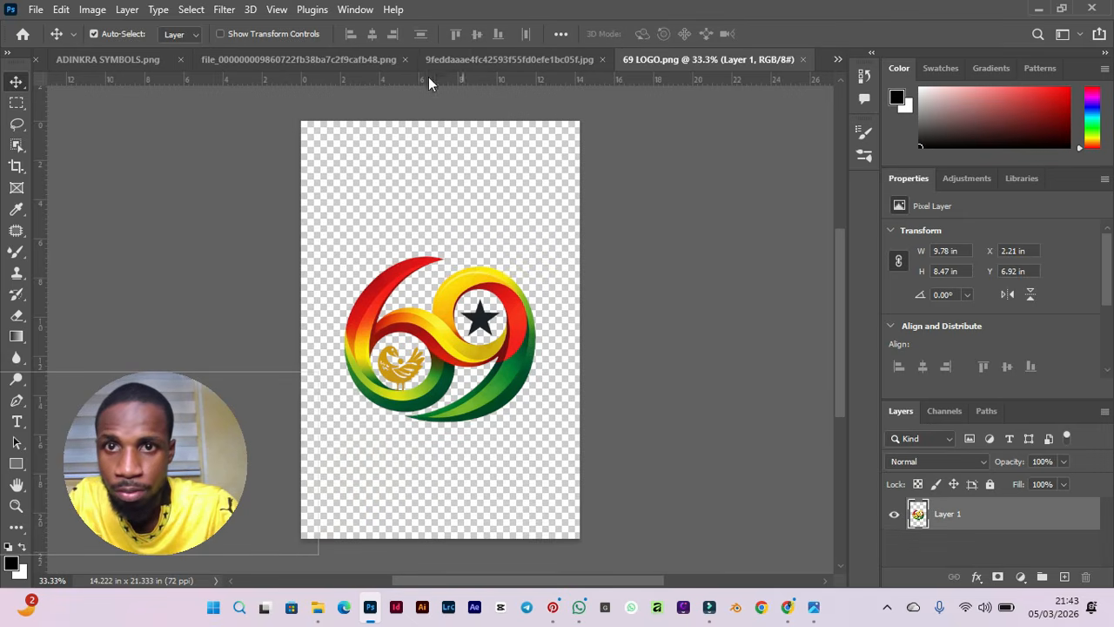
pyautogui.click(390, 62)
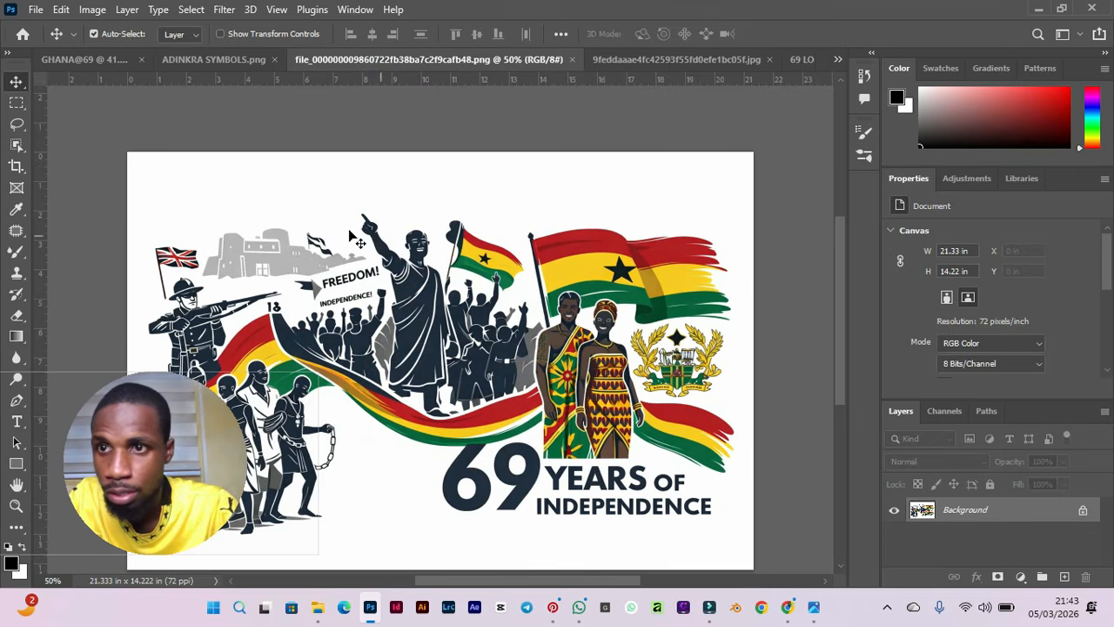
pyautogui.click(572, 59)
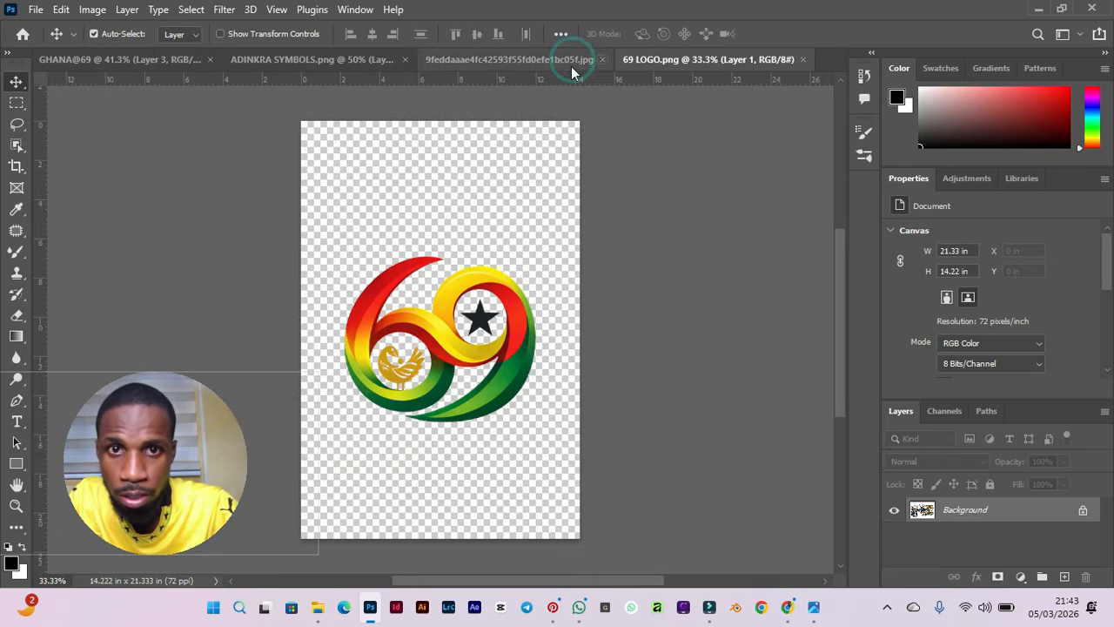
pyautogui.click(454, 59)
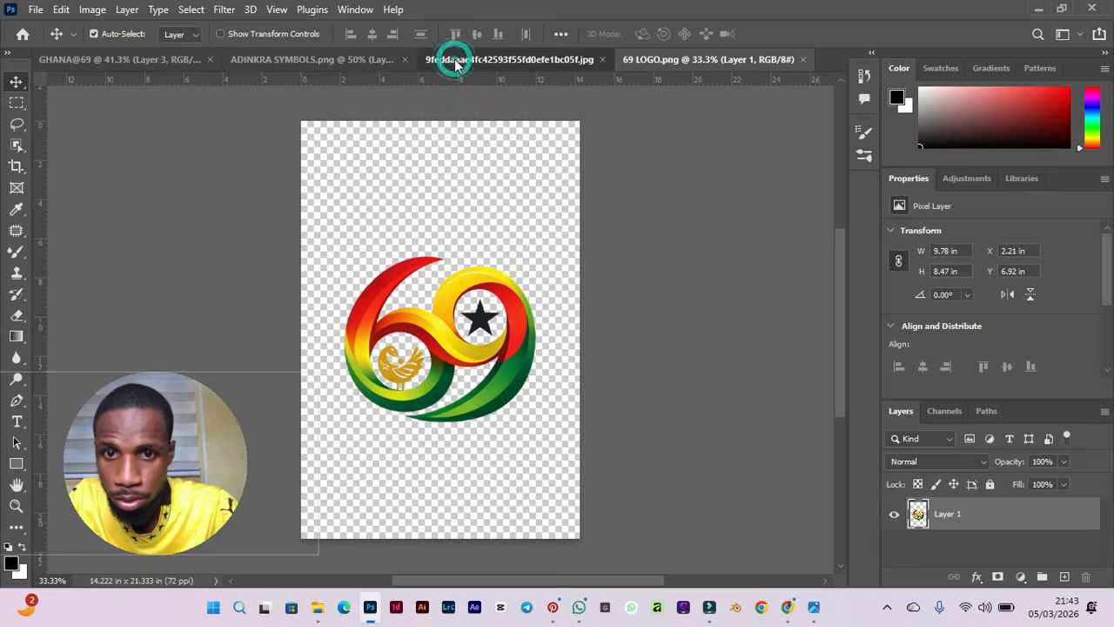
pyautogui.click(303, 66)
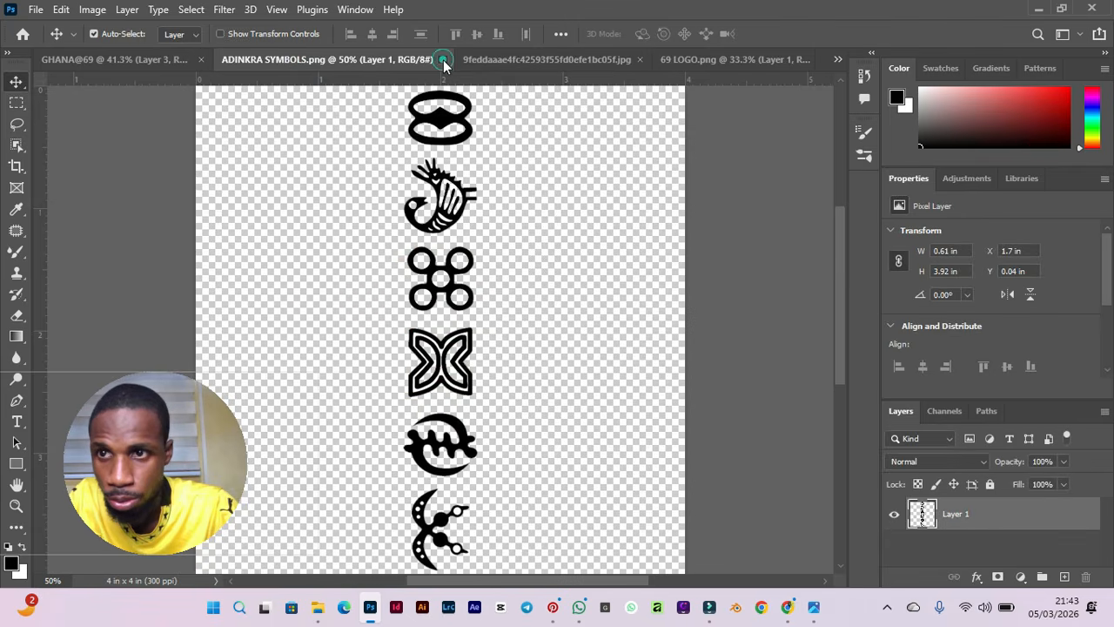
pyautogui.click(443, 60)
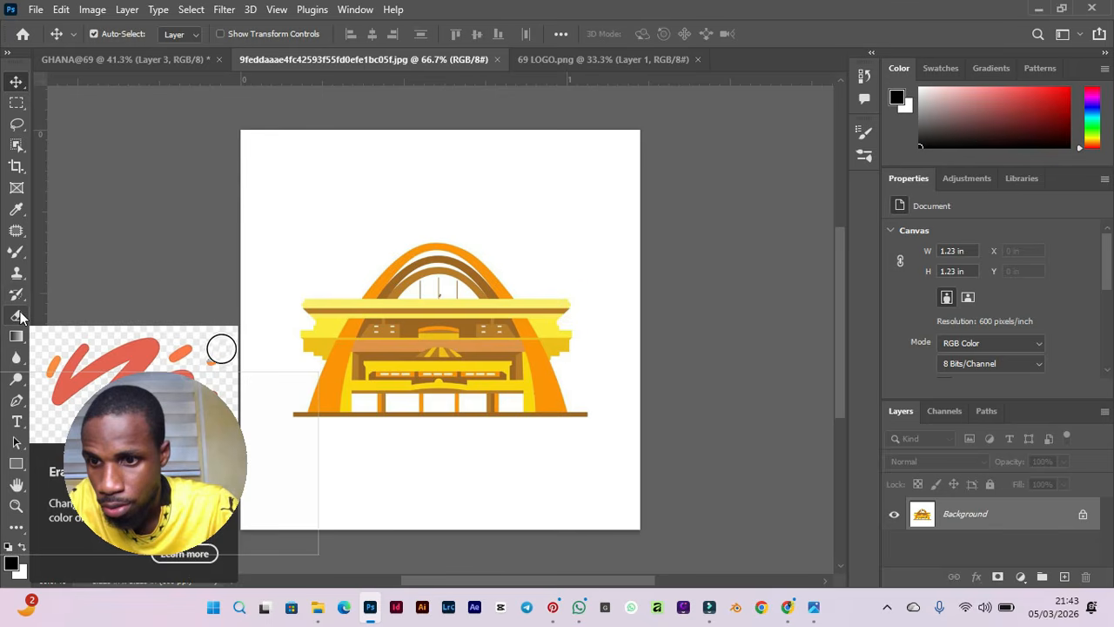
# Remove the white background of the 9feddaaae4fc42593f55fd0efe1bc05f building image with the Magic Eraser Tool.
pyautogui.moveTo(175, 409); pyautogui.dragTo(773, 384)
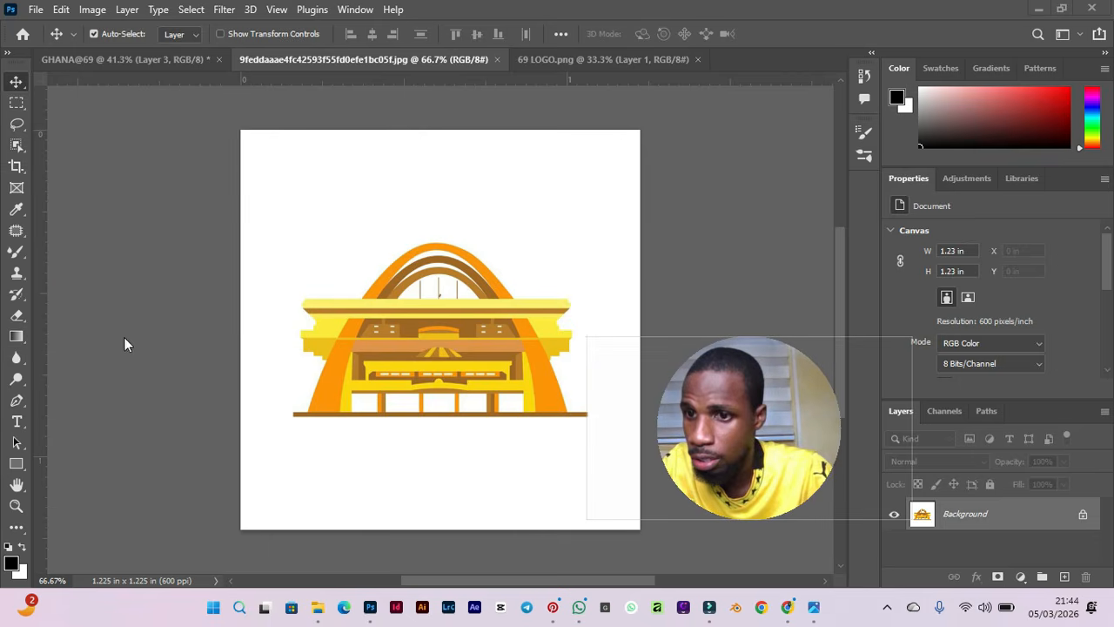
pyautogui.click(17, 319)
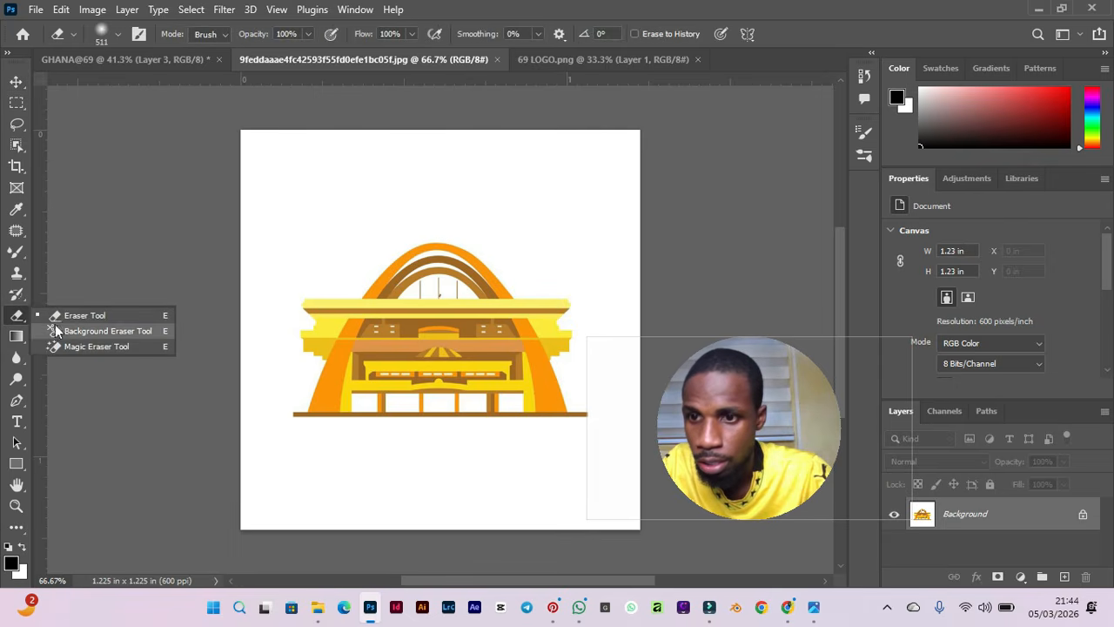
pyautogui.click(71, 347)
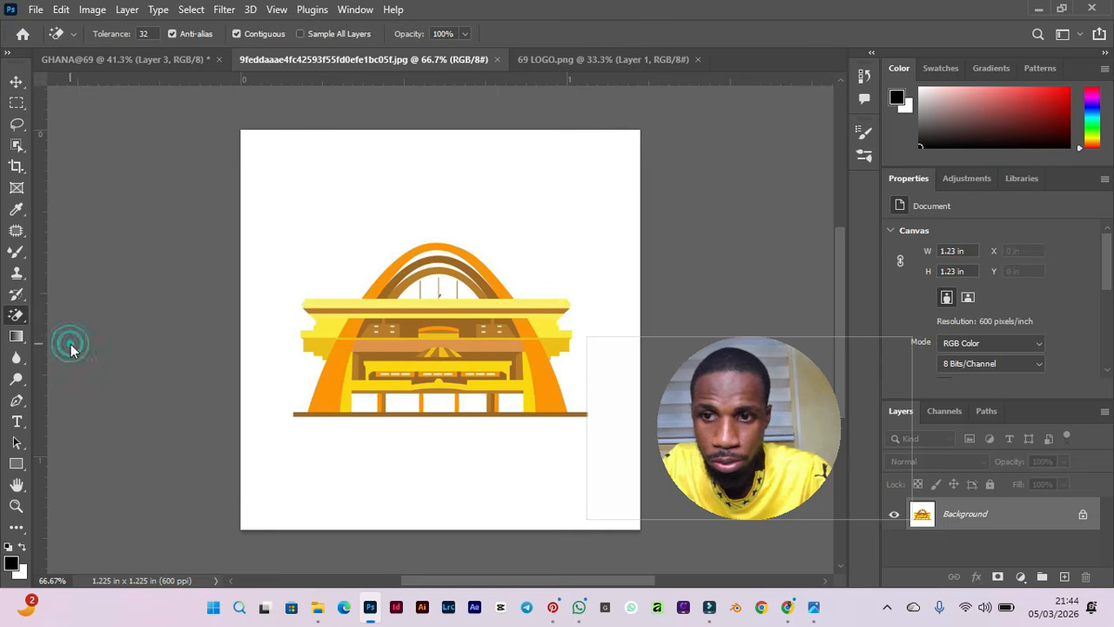
pyautogui.click(509, 219)
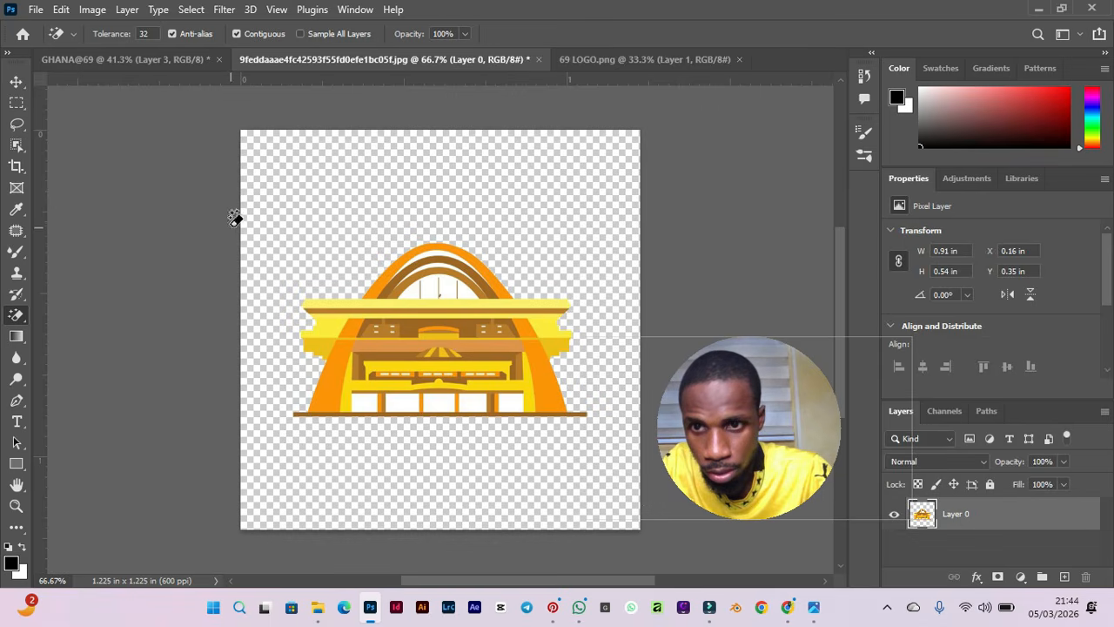
pyautogui.scroll(3, 423, 300)
pyautogui.scroll(-2, 423, 300)
pyautogui.scroll(2, 548, 369)
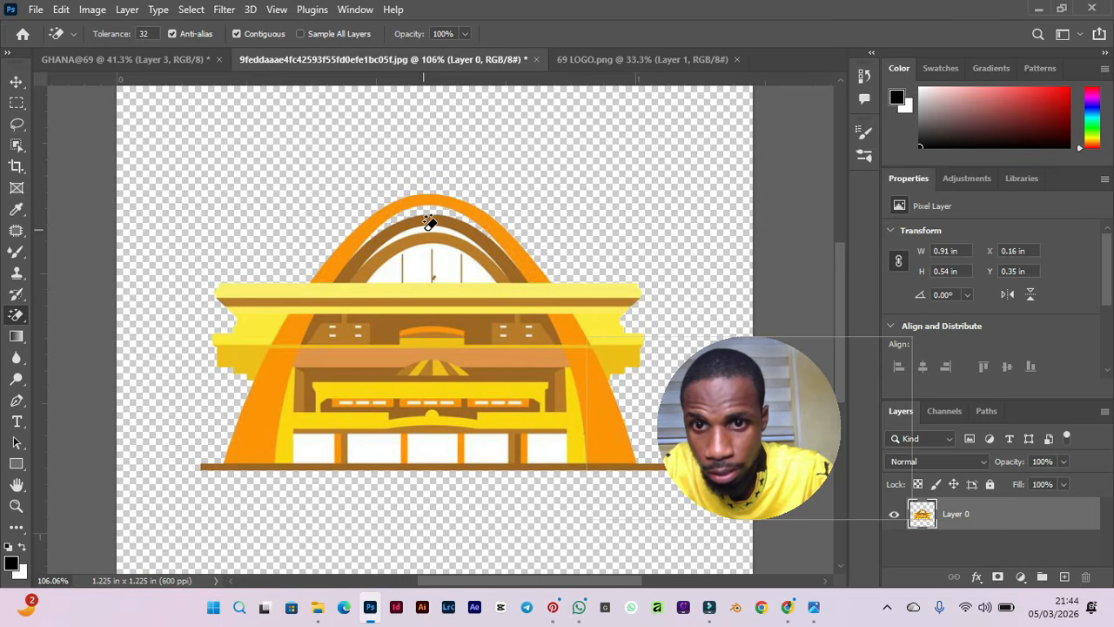
# Erase the remaining white areas inside the building's arch and windows with the Magic Eraser Tool.
pyautogui.click(423, 252)
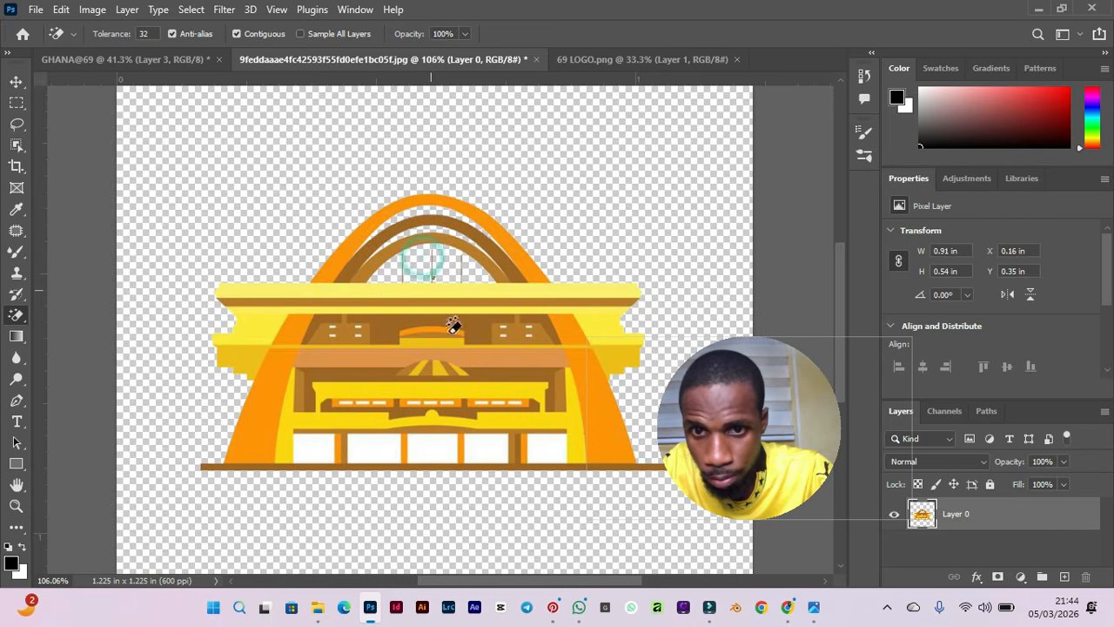
pyautogui.click(440, 440)
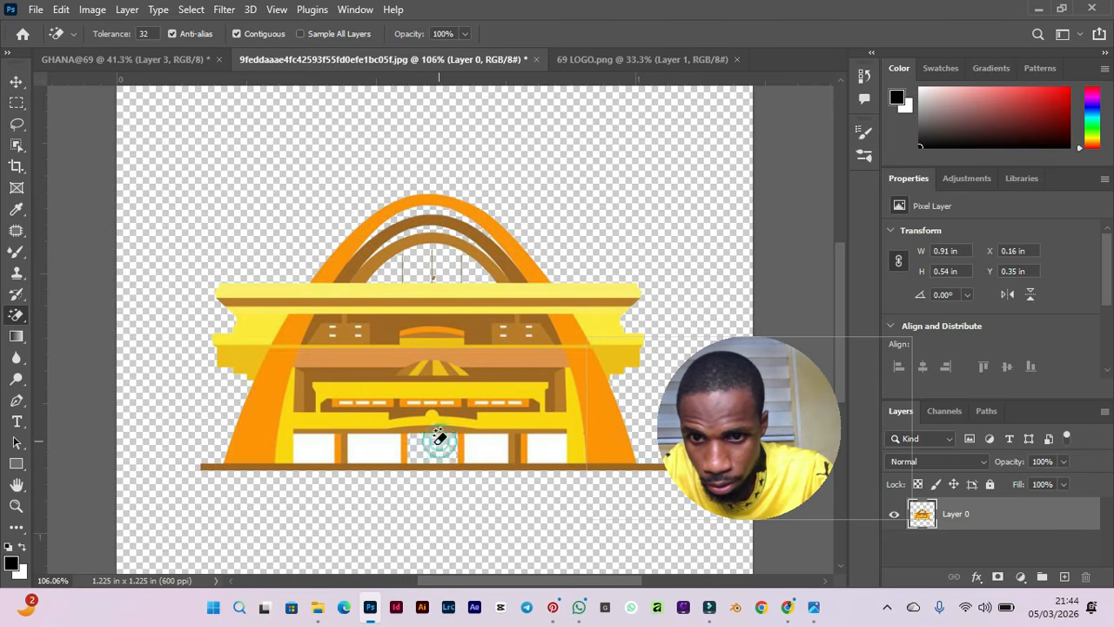
pyautogui.click(371, 453)
pyautogui.click(311, 443)
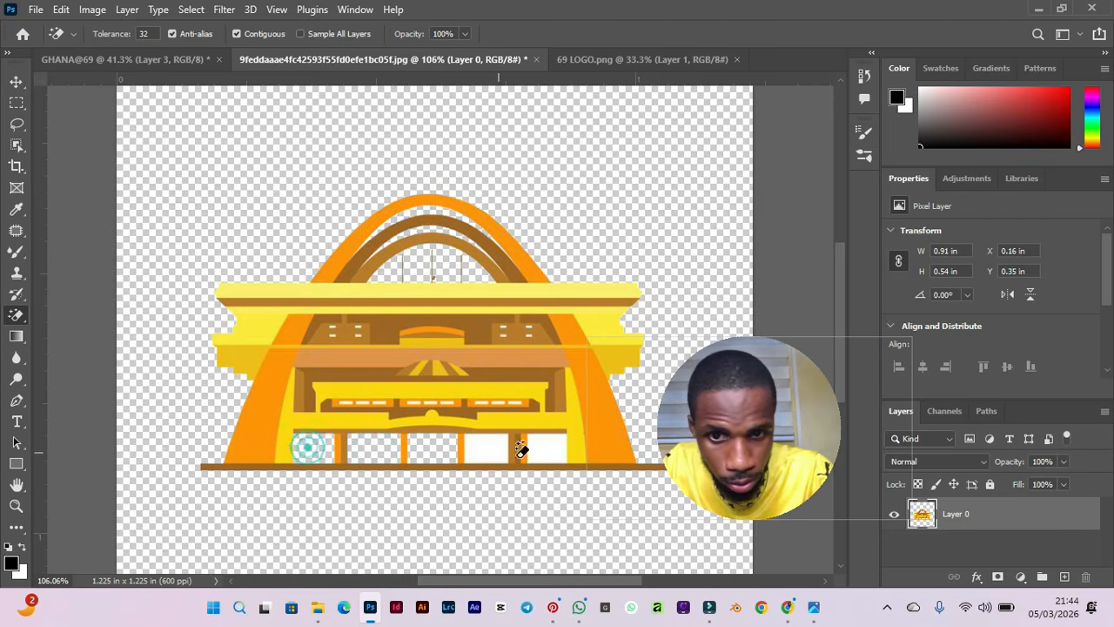
pyautogui.click(497, 447)
pyautogui.click(544, 447)
pyautogui.scroll(-4, 501, 381)
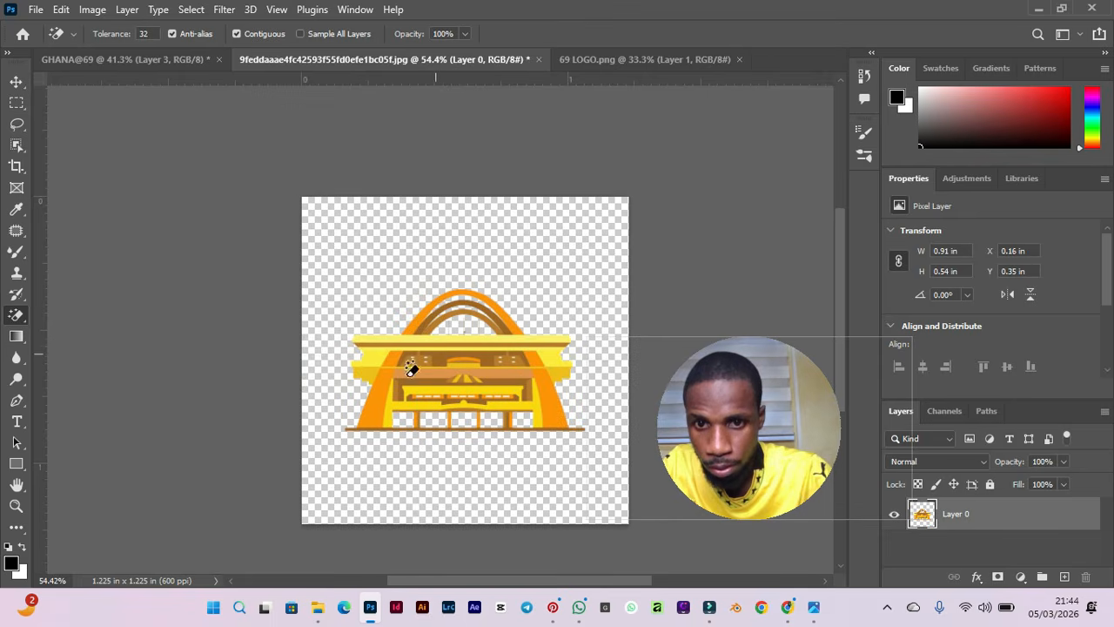
# Move the building graphic into the GHANA@69 flyer document with the Move Tool.
pyautogui.click(17, 84)
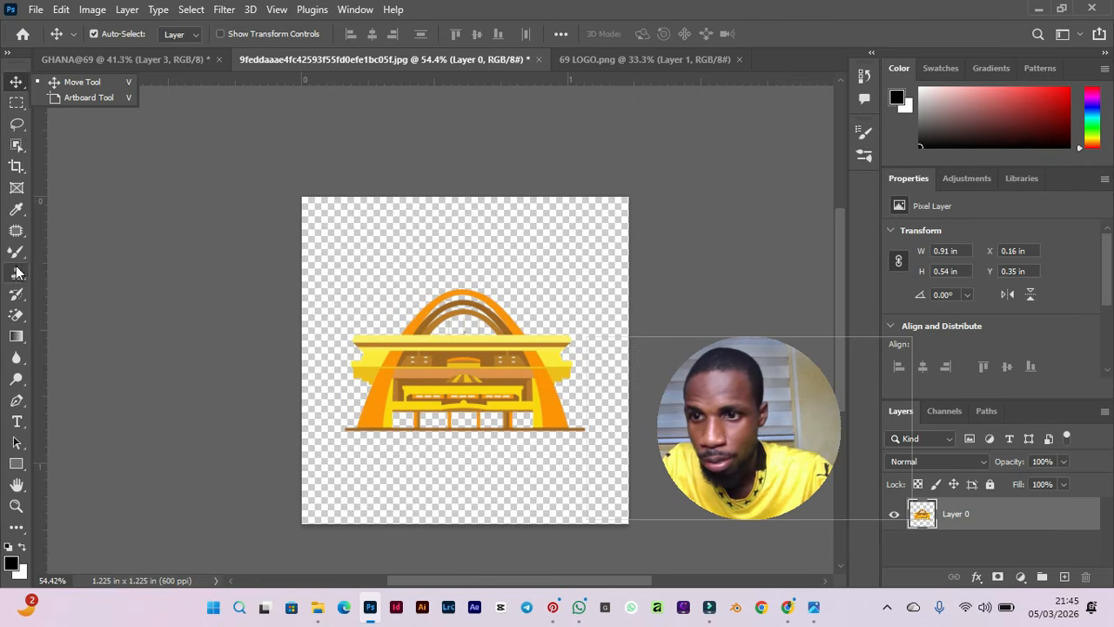
pyautogui.click(18, 317)
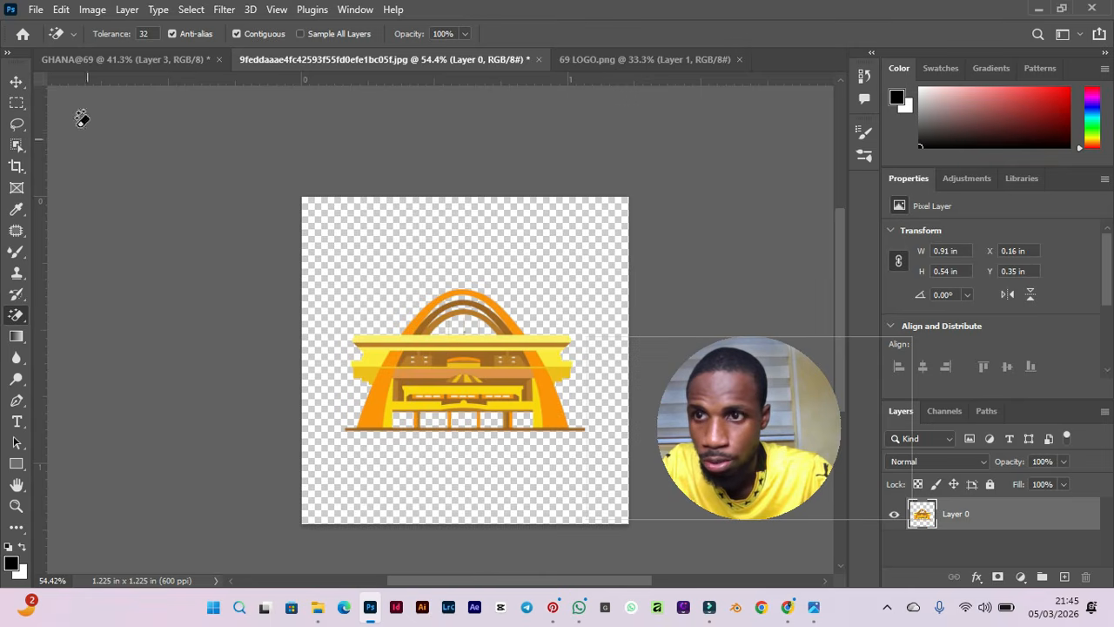
pyautogui.click(10, 83)
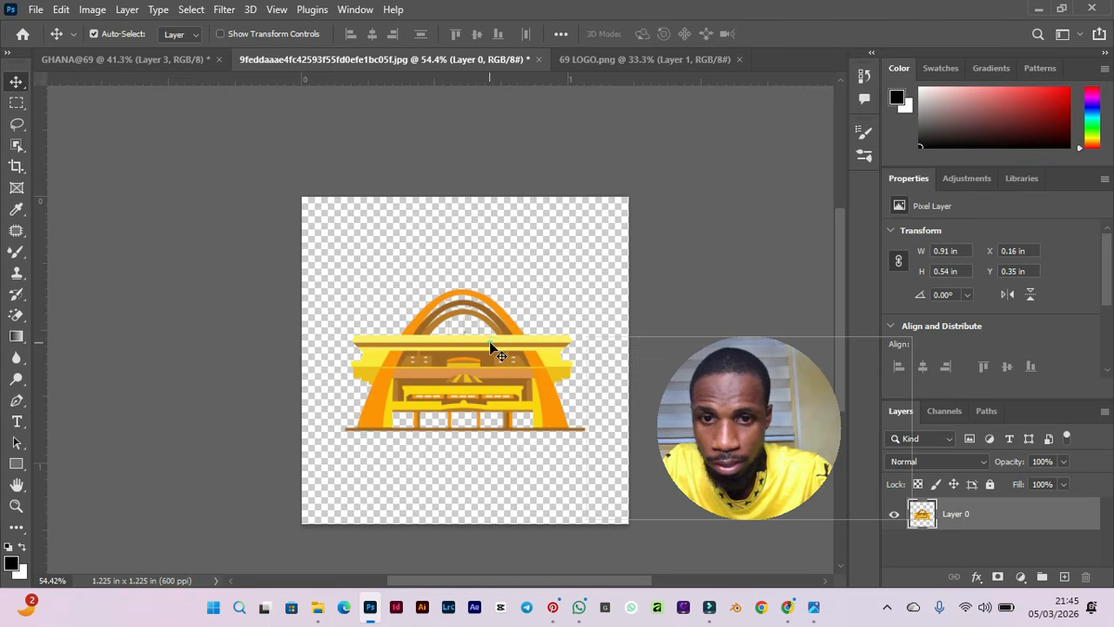
pyautogui.moveTo(490, 346); pyautogui.dragTo(479, 245)
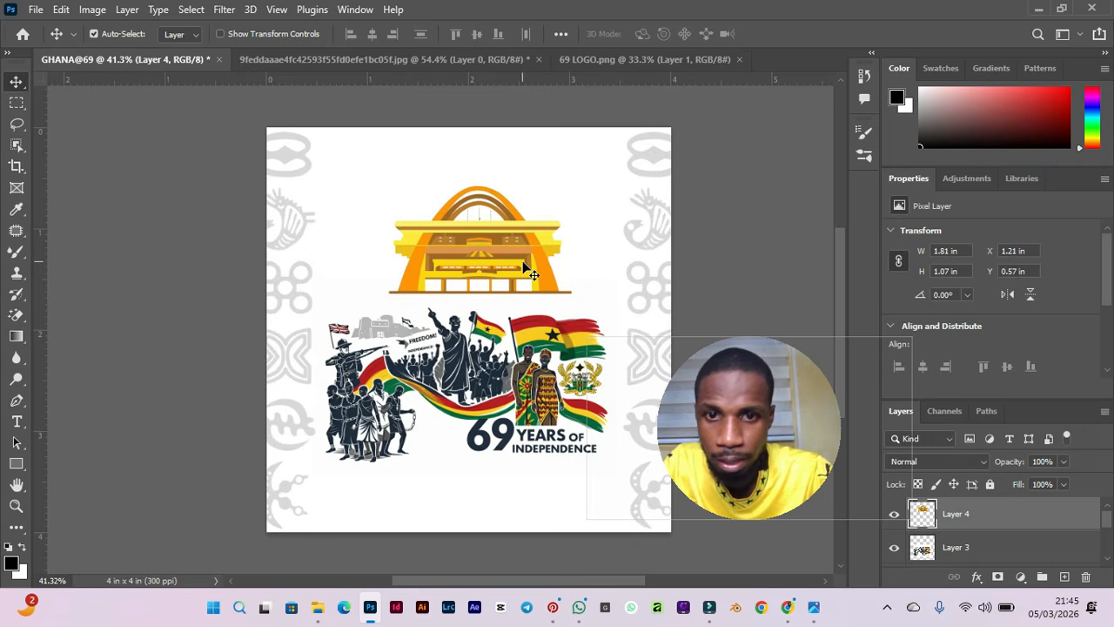
# Scale the building to about 2.43 x 1.44 in and position it above the independence artwork.
pyautogui.press('ctrl')
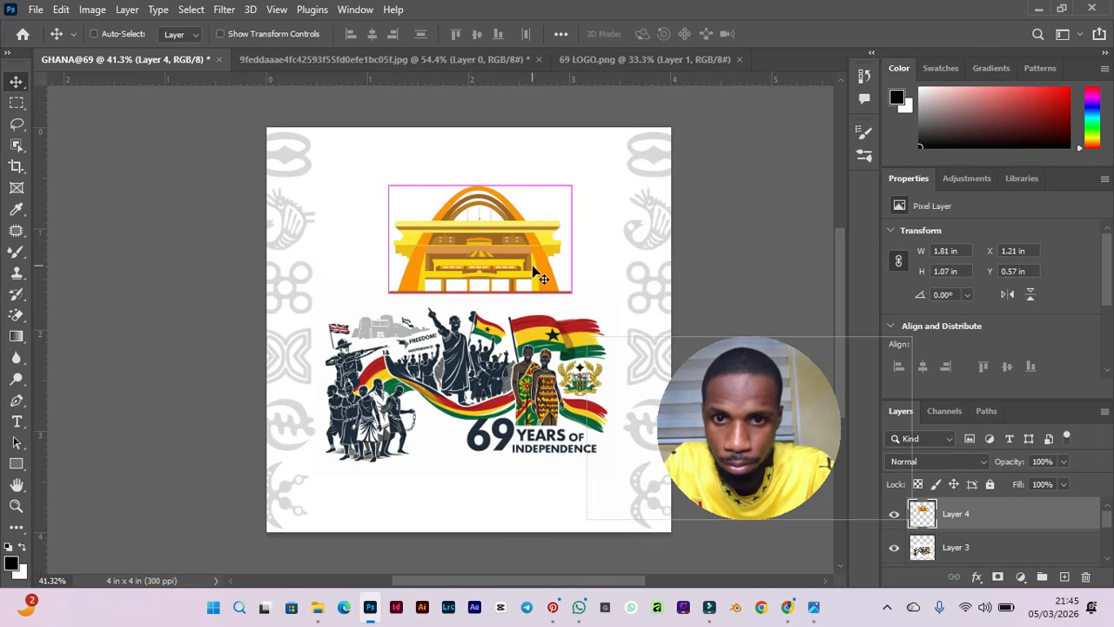
pyautogui.hotkey('ctrl', 't')
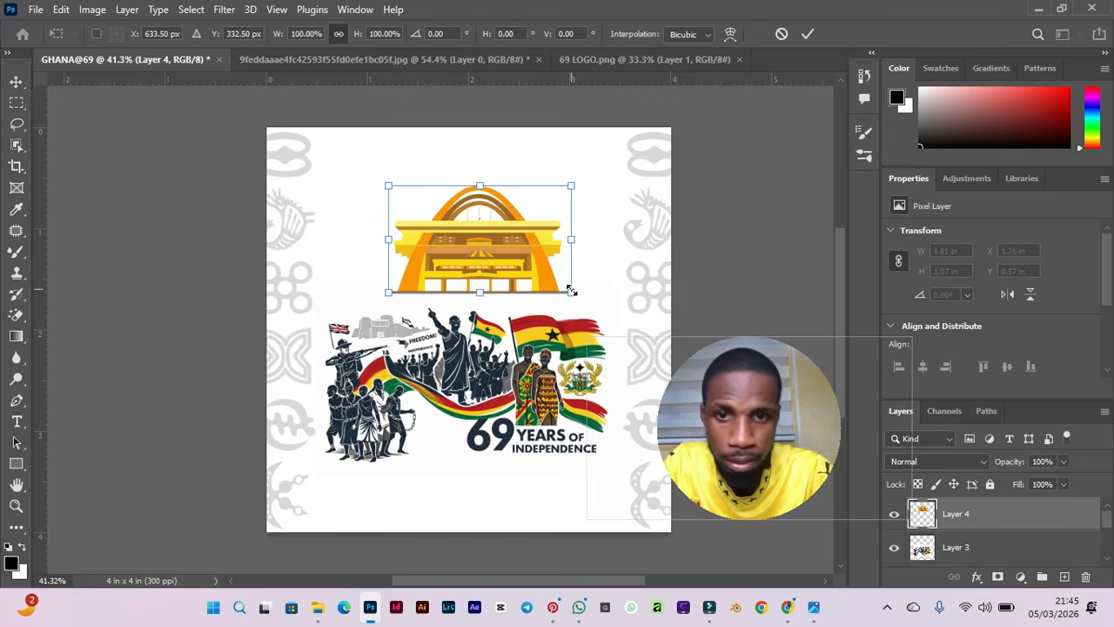
pyautogui.moveTo(572, 291); pyautogui.dragTo(653, 351)
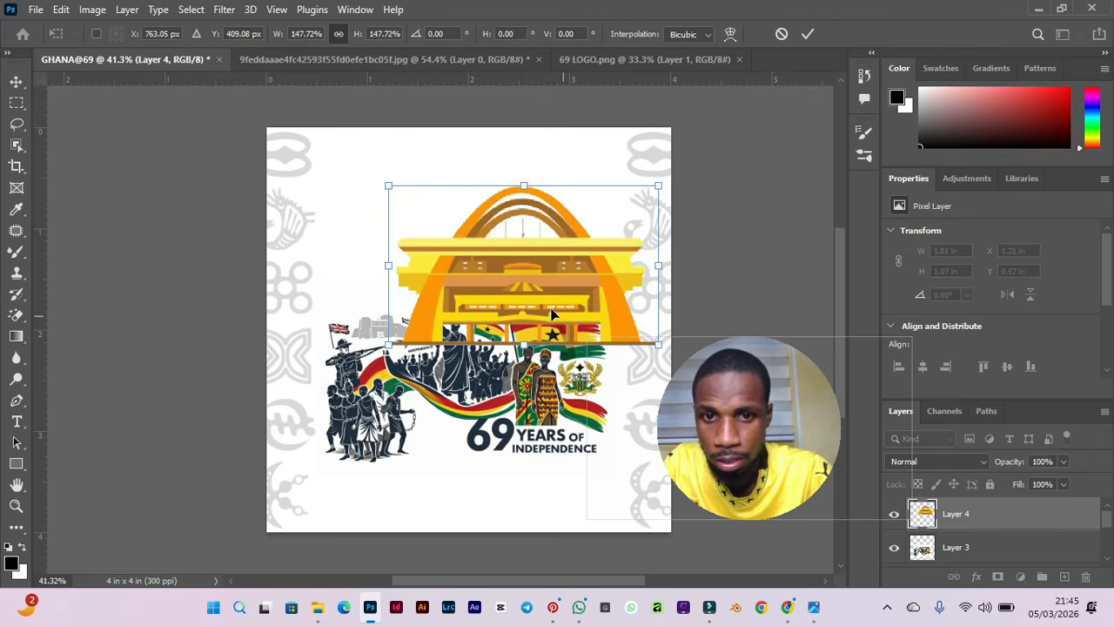
pyautogui.moveTo(528, 278); pyautogui.dragTo(496, 274)
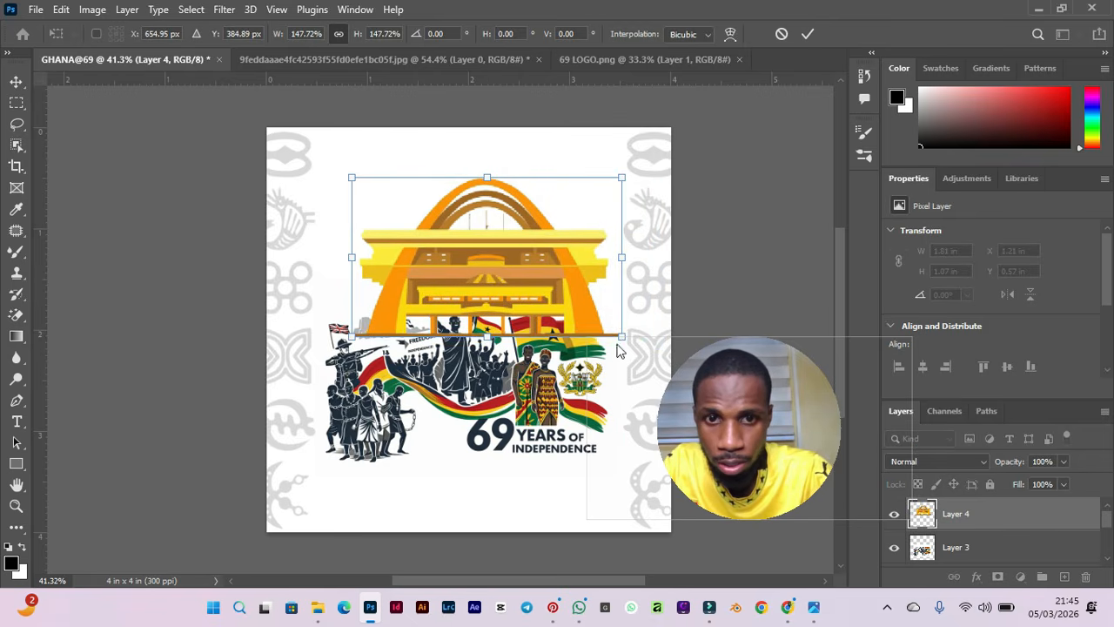
pyautogui.moveTo(619, 334); pyautogui.dragTo(592, 325)
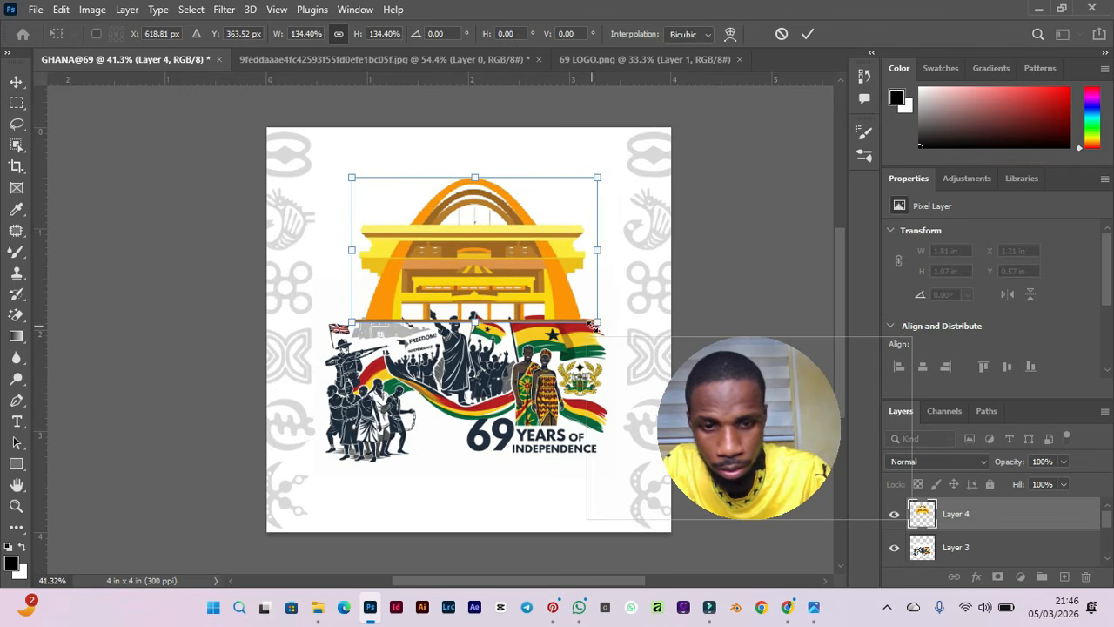
pyautogui.press('Return')
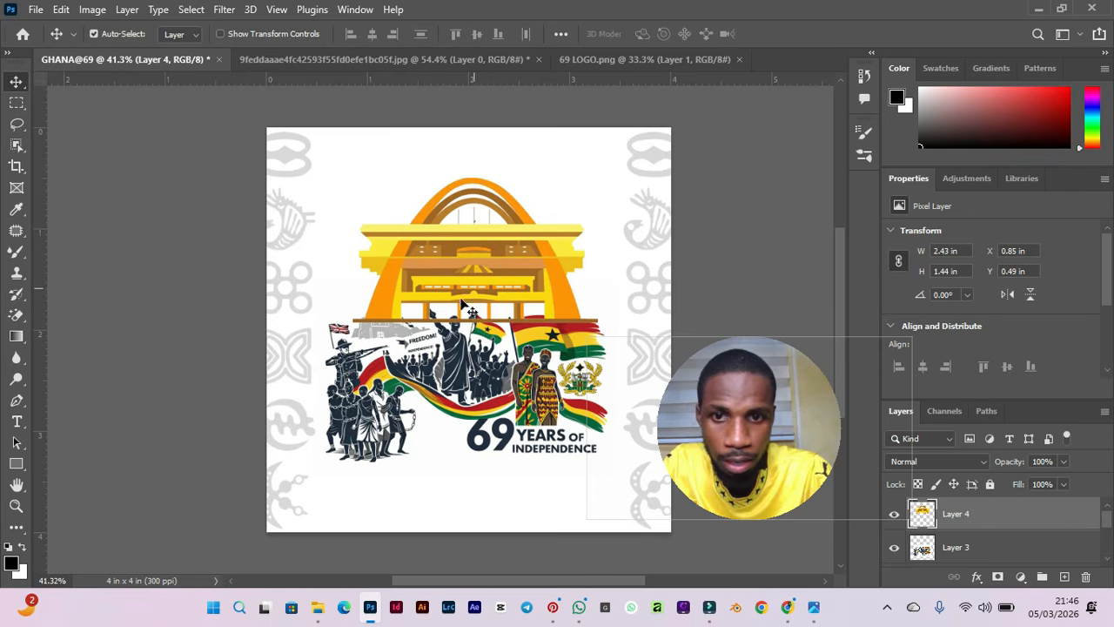
# Reorder the building layer so it sits below the independence artwork layer.
pyautogui.click(453, 358)
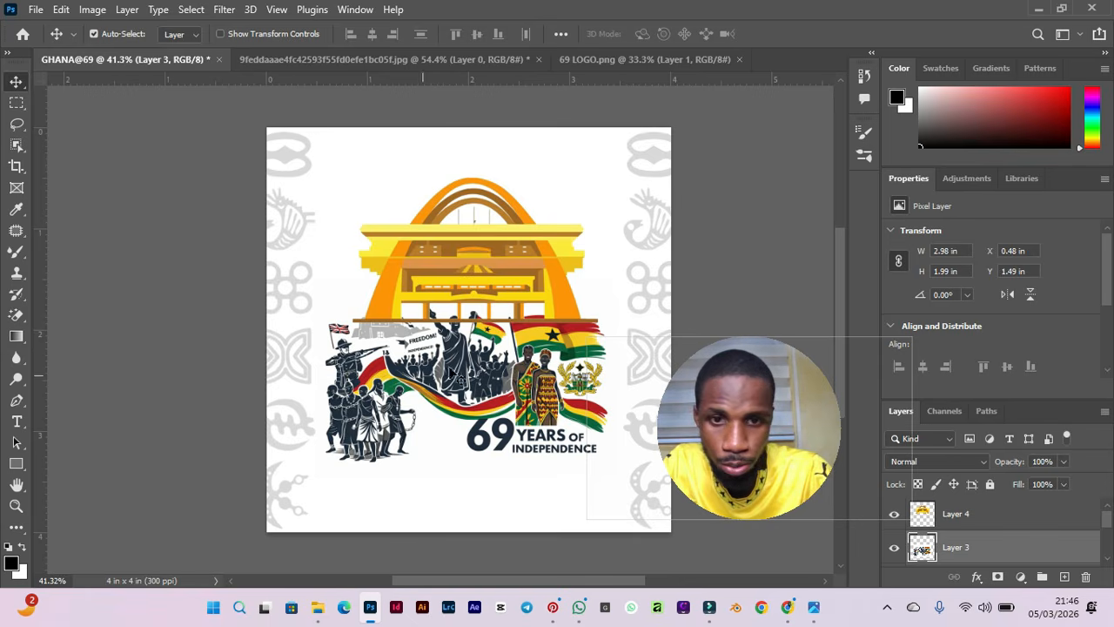
pyautogui.click(944, 515)
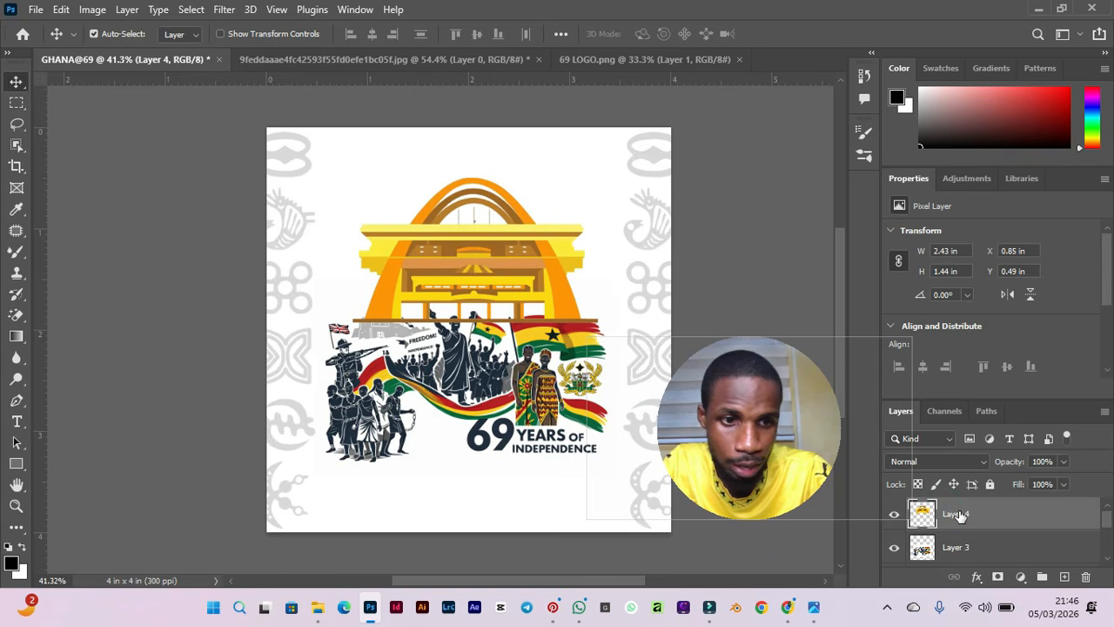
pyautogui.moveTo(972, 518)
pyautogui.mouseDown()
pyautogui.moveTo(957, 541)
pyautogui.moveTo(963, 577)
pyautogui.moveTo(964, 505)
pyautogui.mouseUp()
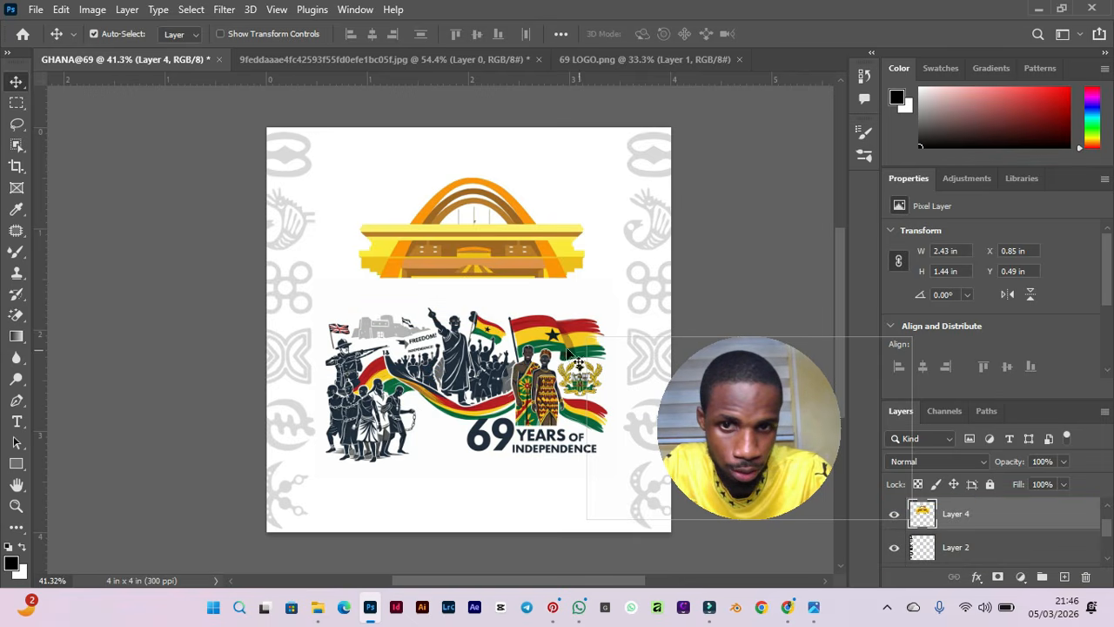
# Rename the independence artwork layer PEOPLE.
pyautogui.scroll(5, 464, 342)
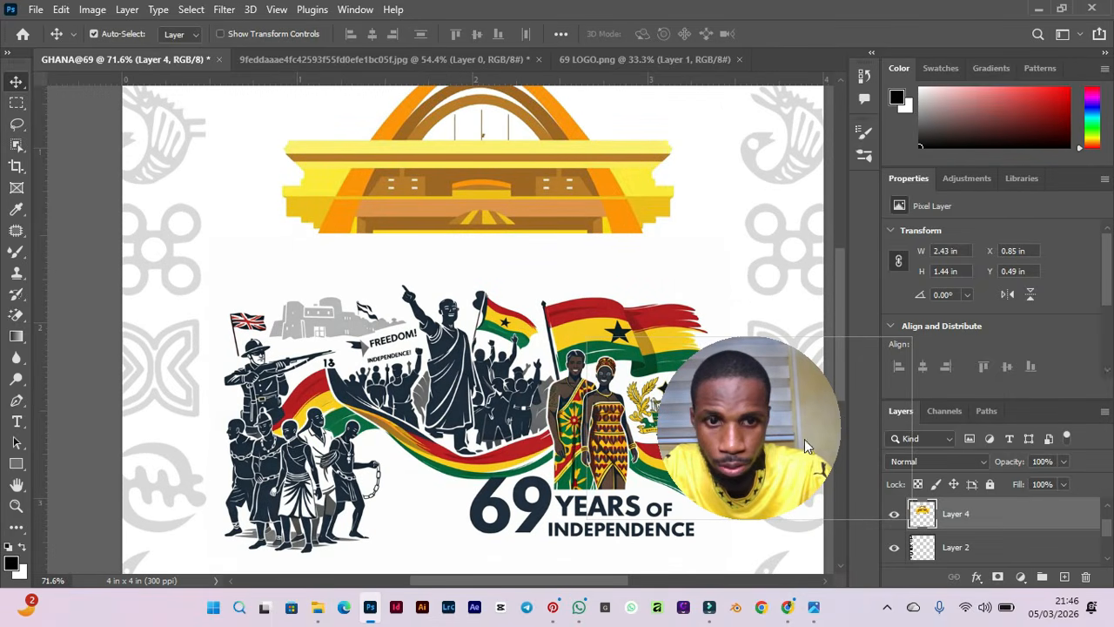
pyautogui.moveTo(740, 424); pyautogui.dragTo(970, 176)
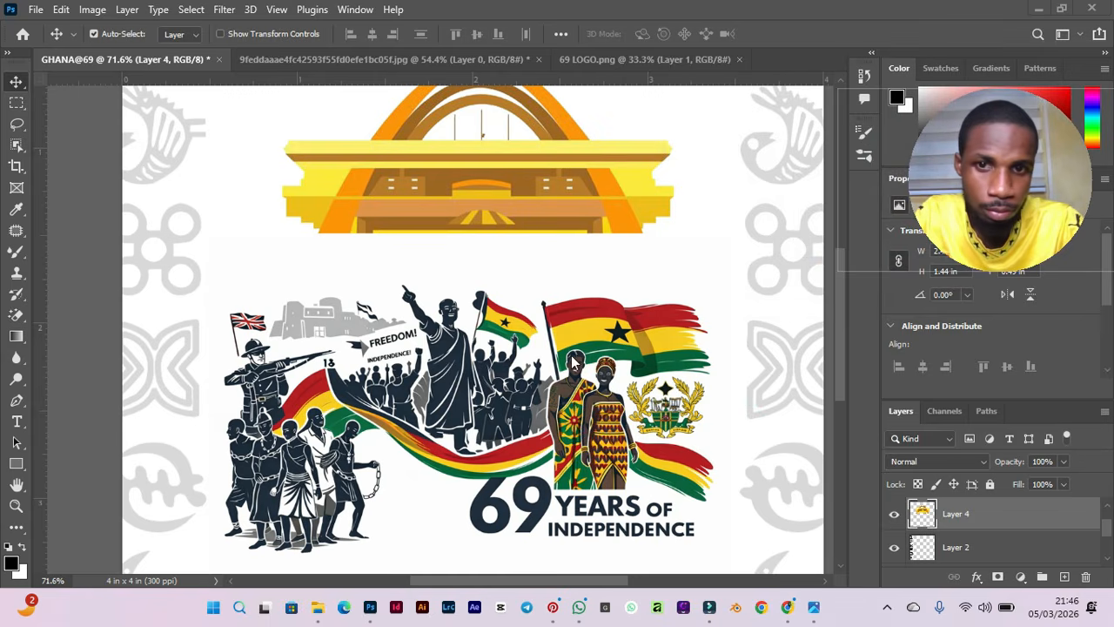
pyautogui.scroll(-2, 543, 329)
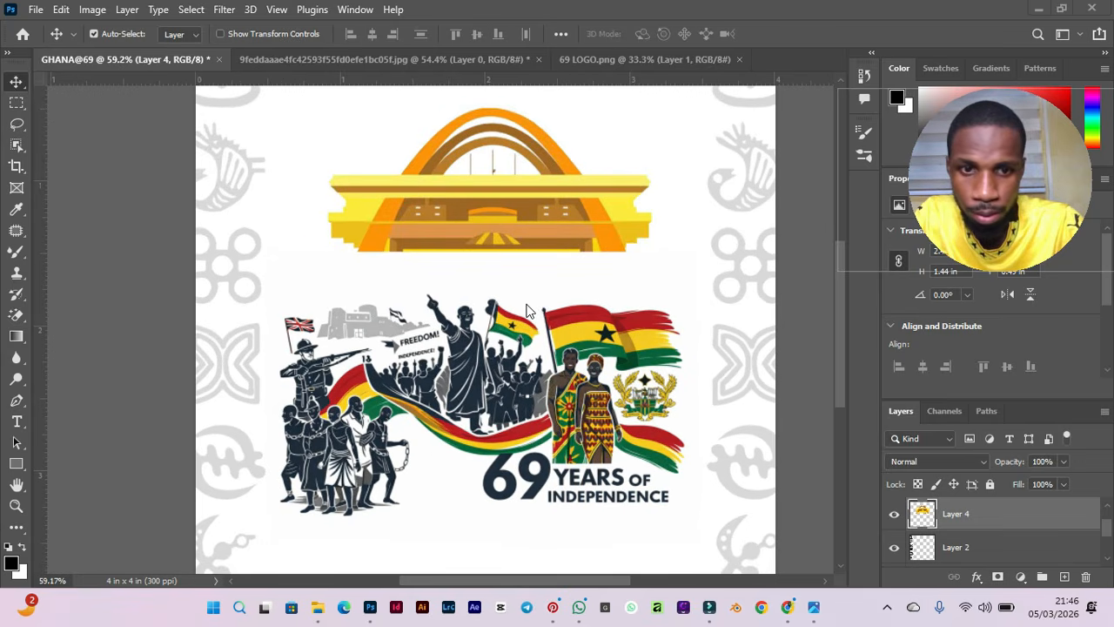
pyautogui.click(487, 364)
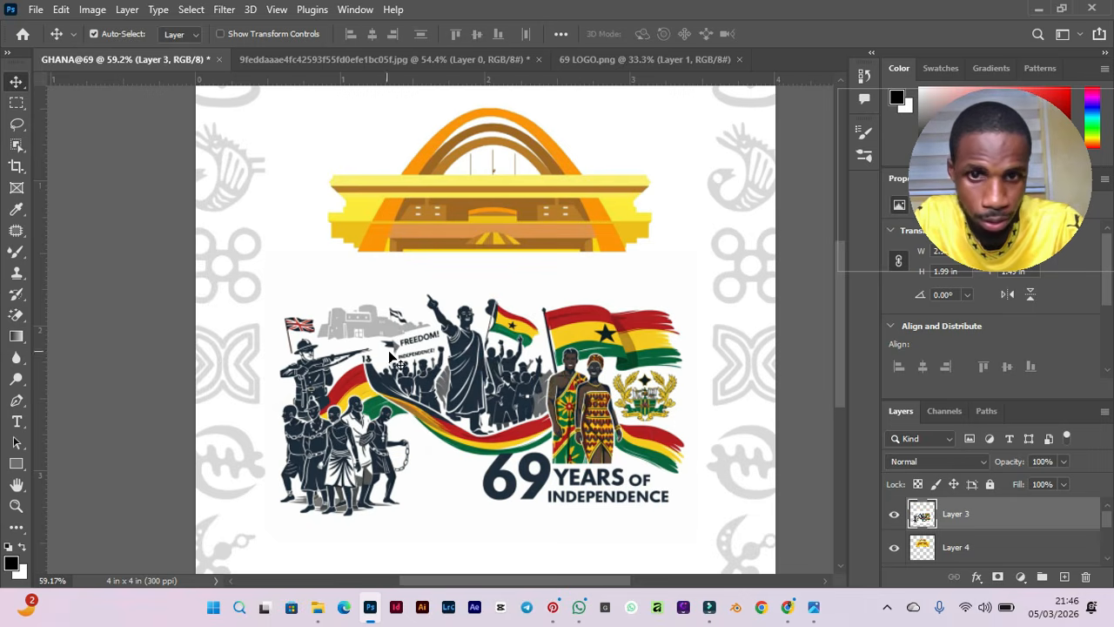
pyautogui.scroll(2, 513, 344)
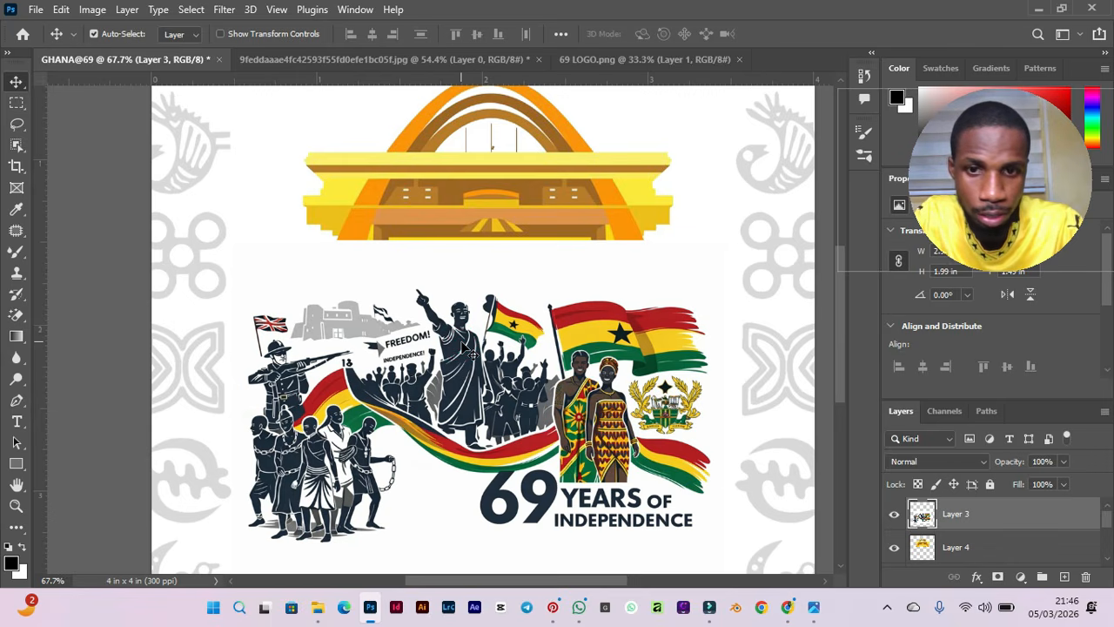
pyautogui.doubleClick(953, 514)
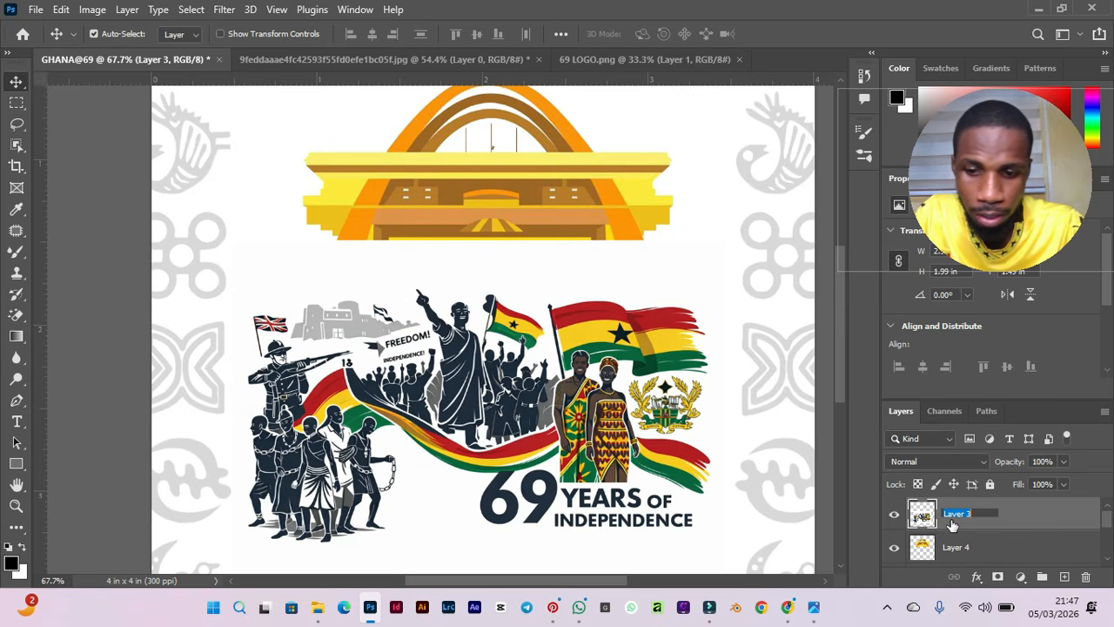
pyautogui.write('PEOPLE')
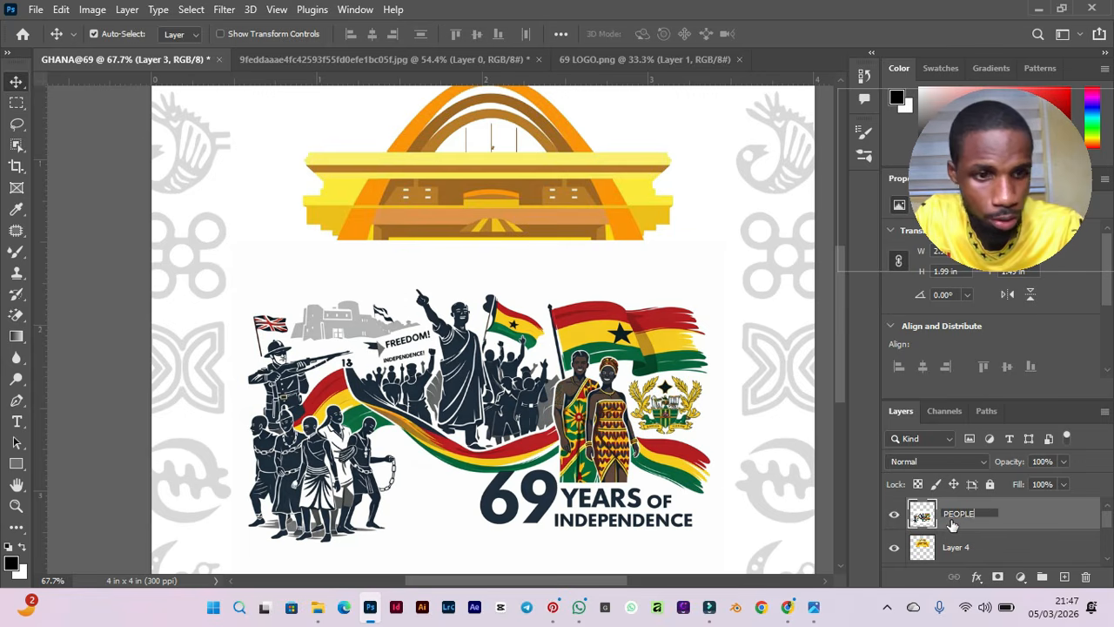
pyautogui.press('Return')
# Rename the building layer ARCH and the faded symbol layer beneath it ADINKRA.
pyautogui.doubleClick(955, 547)
pyautogui.write('ARCH')
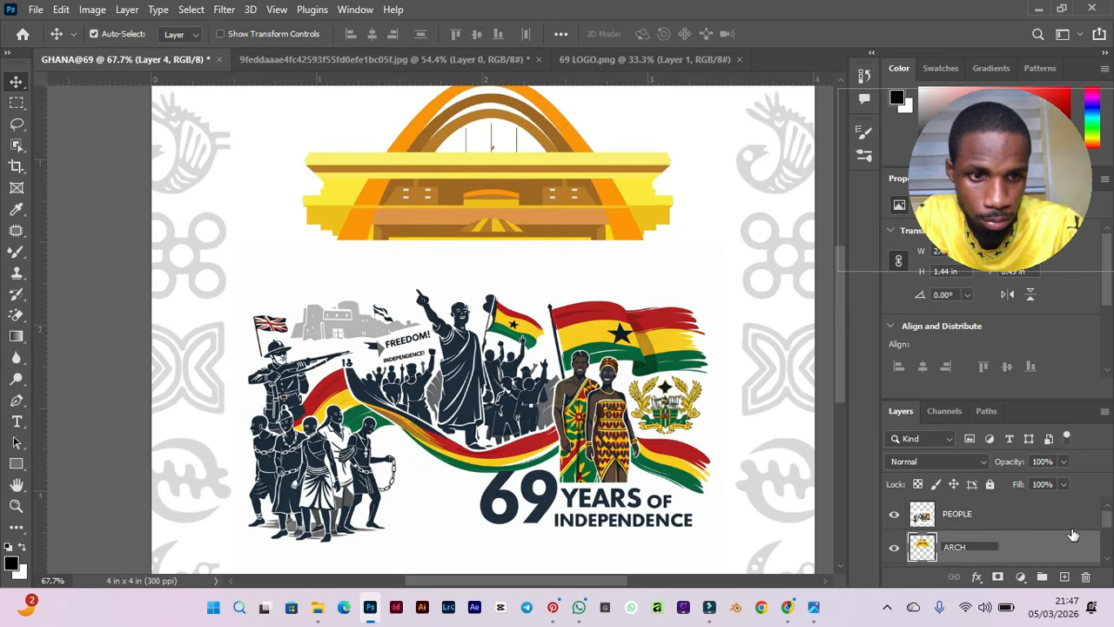
pyautogui.click(1110, 520)
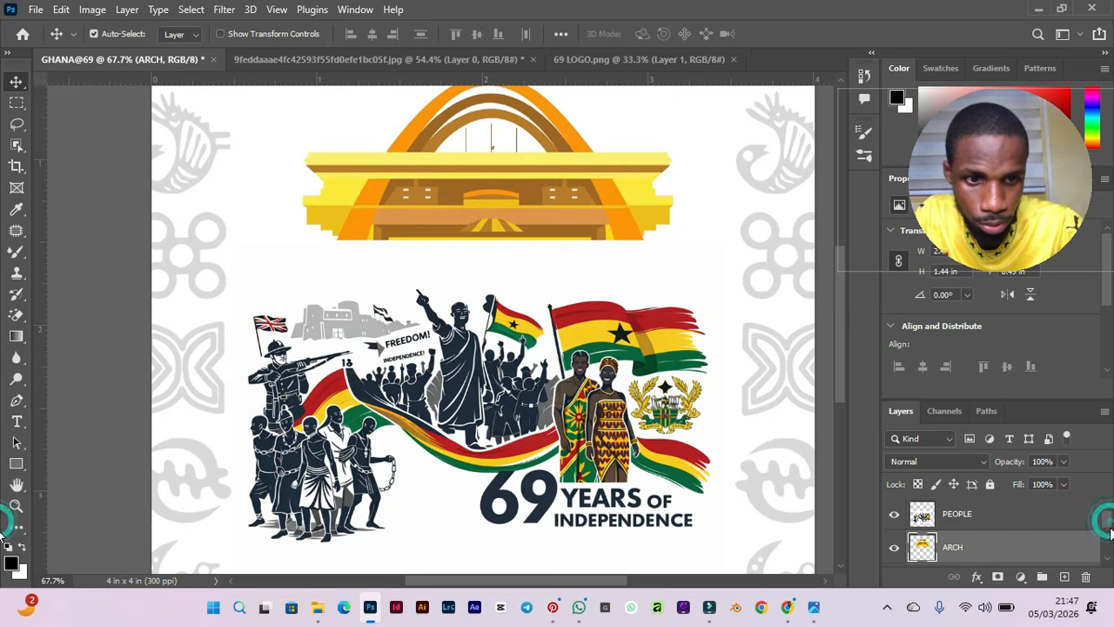
pyautogui.click(1110, 536)
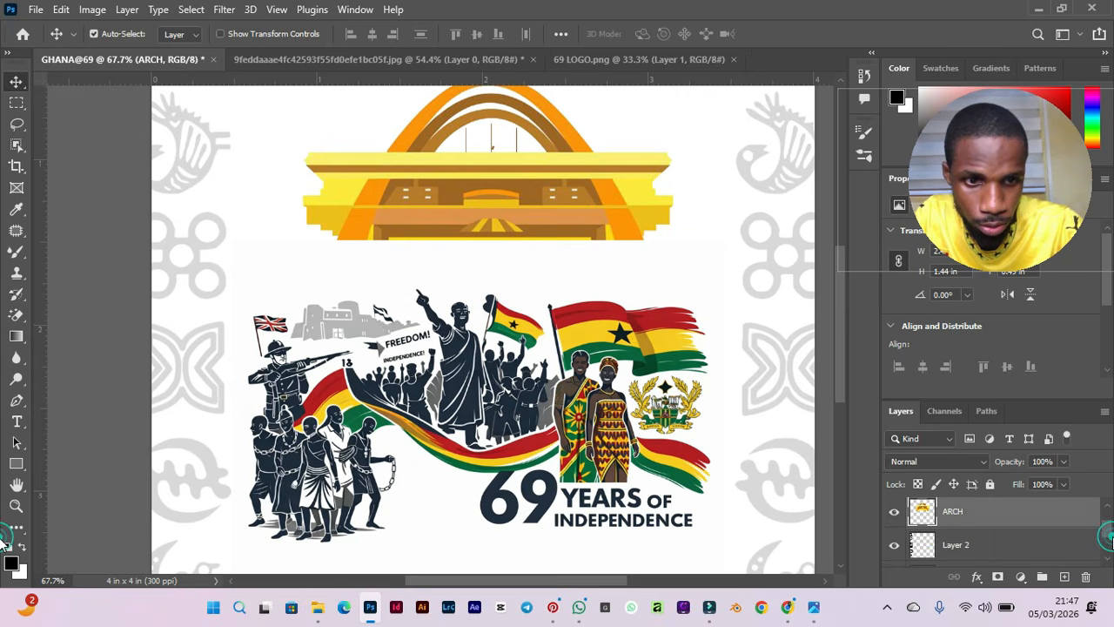
pyautogui.doubleClick(954, 545)
pyautogui.write('ADINKRA')
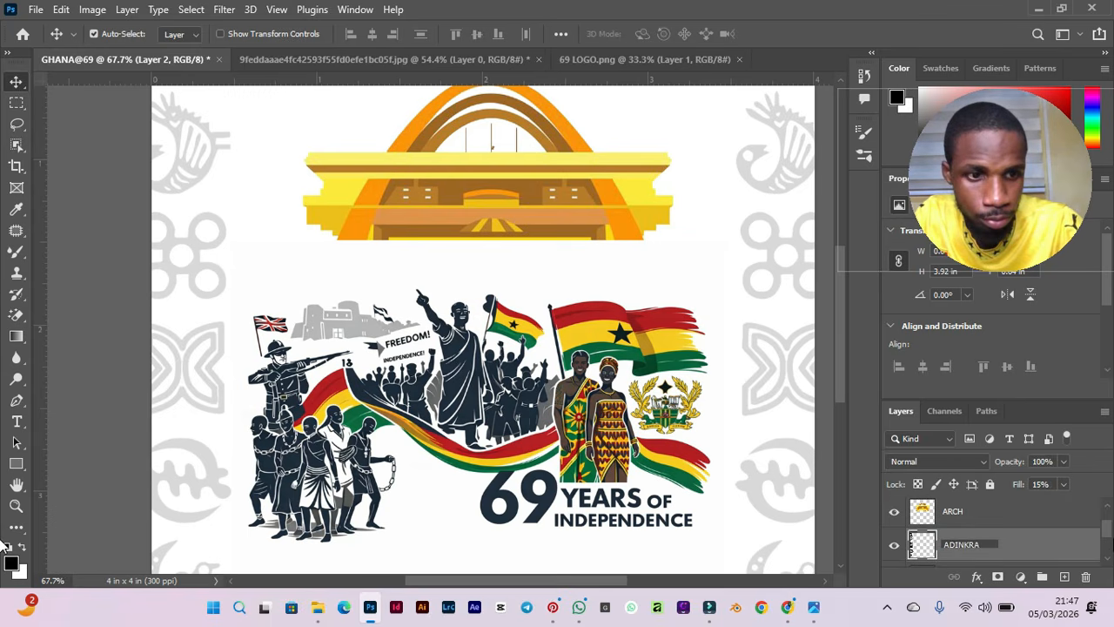
pyautogui.click(1108, 533)
pyautogui.moveTo(1109, 535); pyautogui.dragTo(1109, 543)
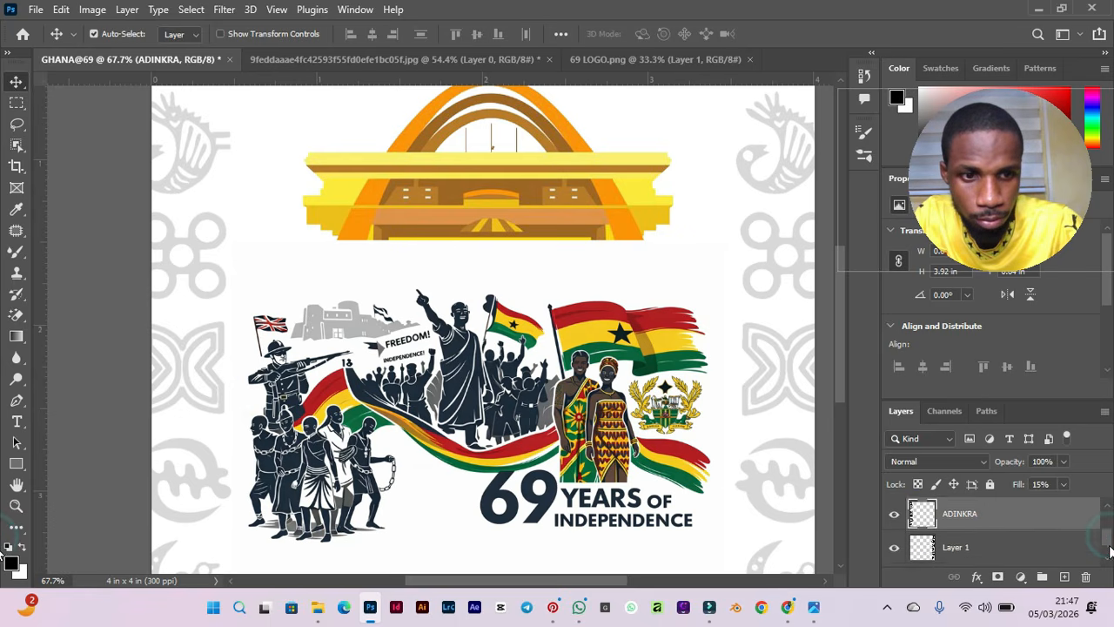
# Rename the second faded symbol layer ADINKRA 2.
pyautogui.doubleClick(954, 541)
pyautogui.write('ADINKRA 2')
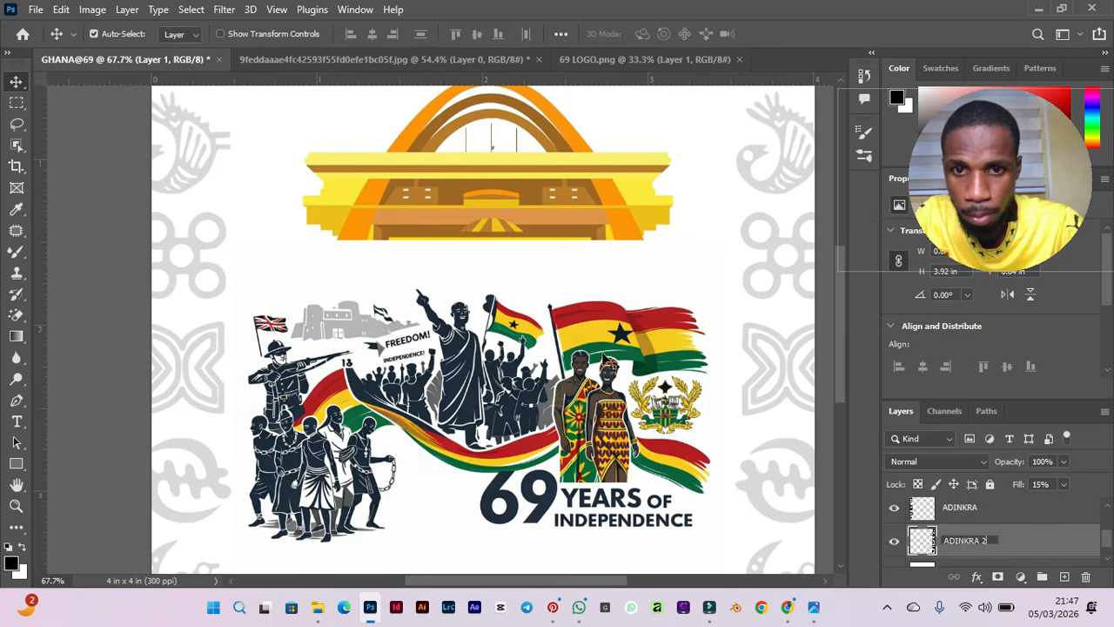
pyautogui.click(451, 358)
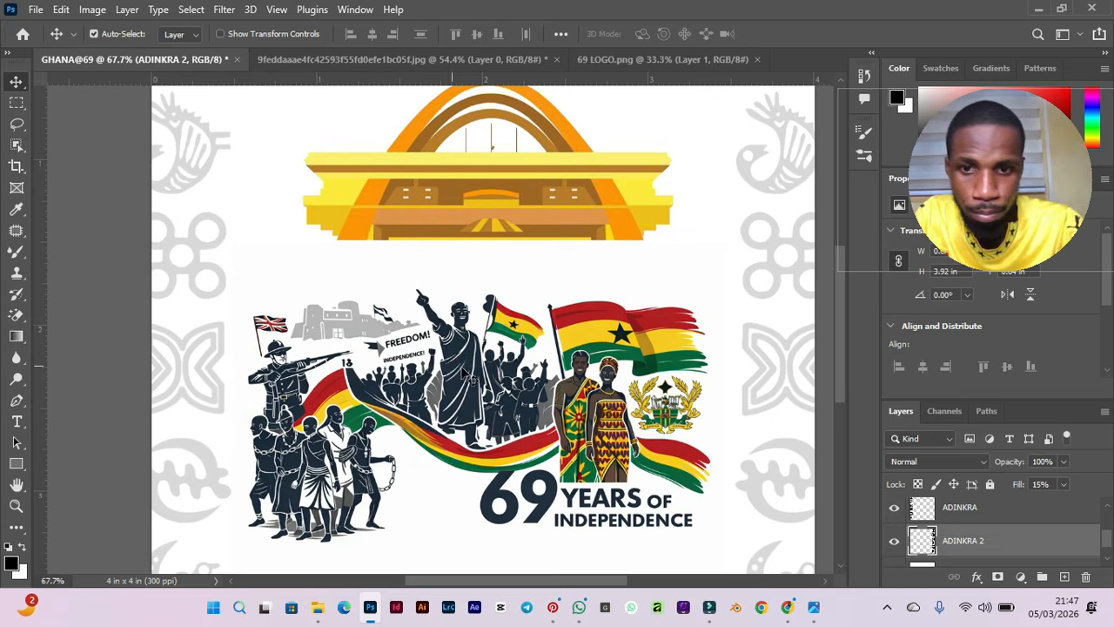
# Remove the white background of the PEOPLE artwork with the Magic Eraser Tool.
pyautogui.click(463, 372)
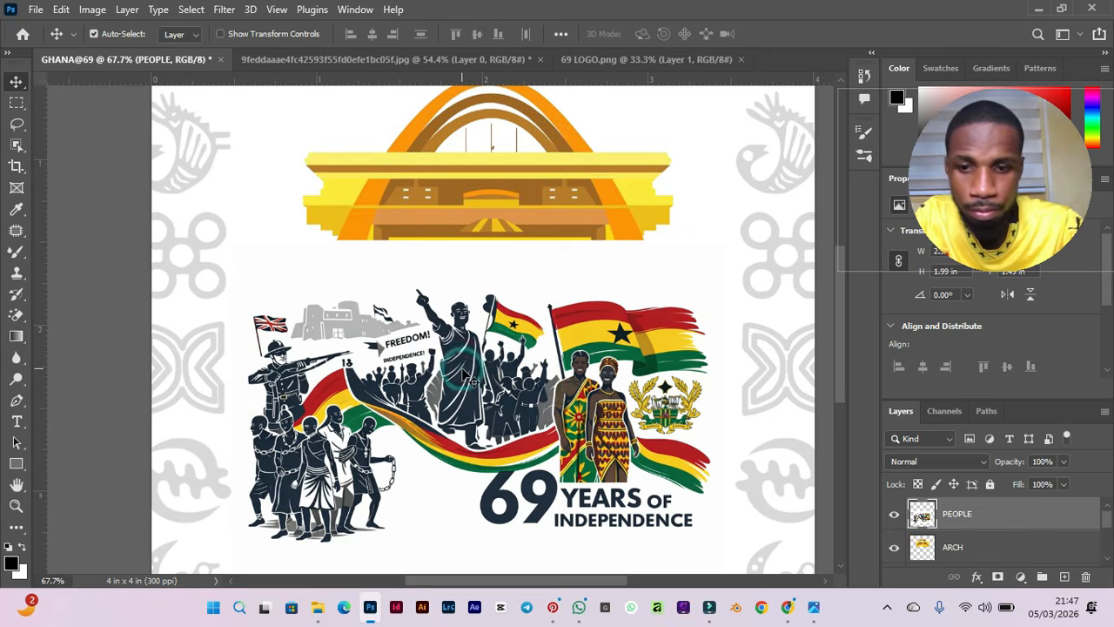
pyautogui.click(17, 318)
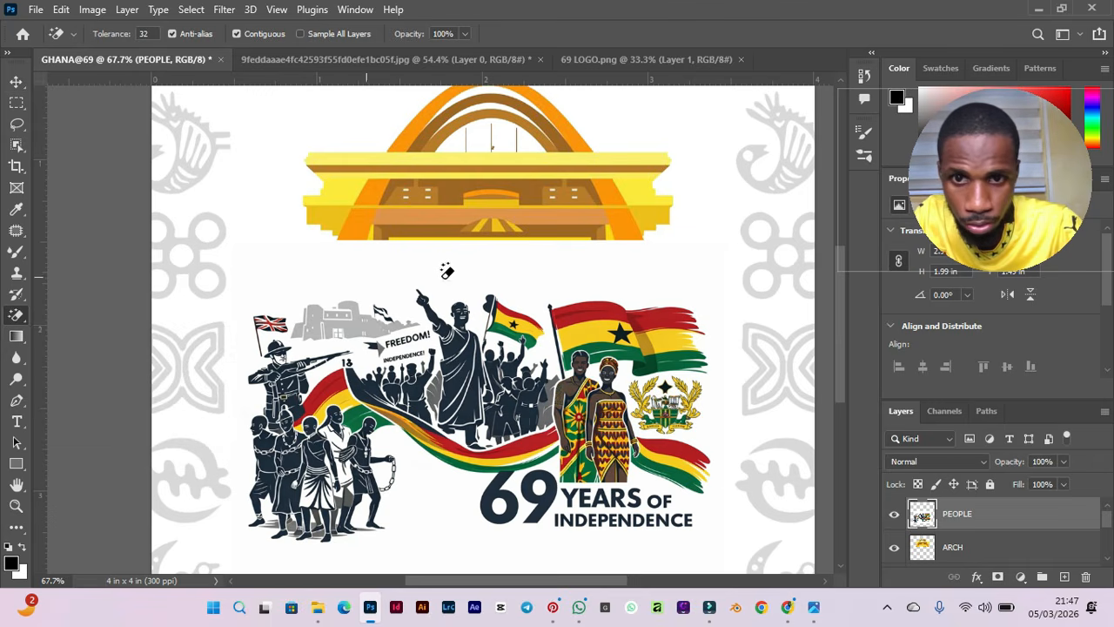
pyautogui.click(446, 293)
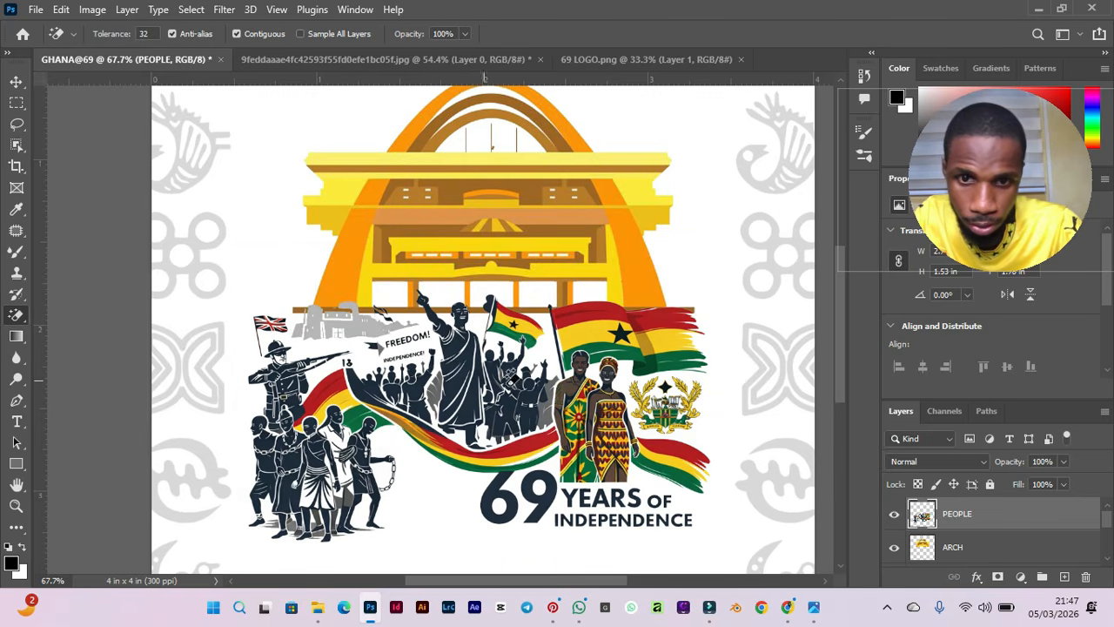
pyautogui.press('v')
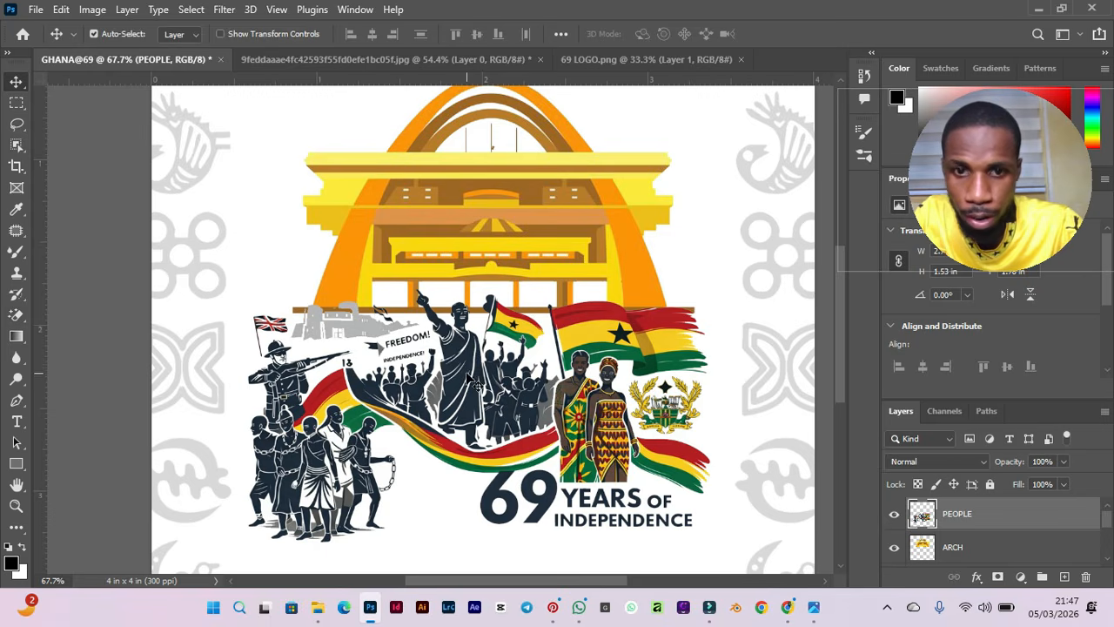
# Select the ARCH layer, then copy the 69 logo from its own document into the flyer above it.
pyautogui.scroll(-3, 696, 281)
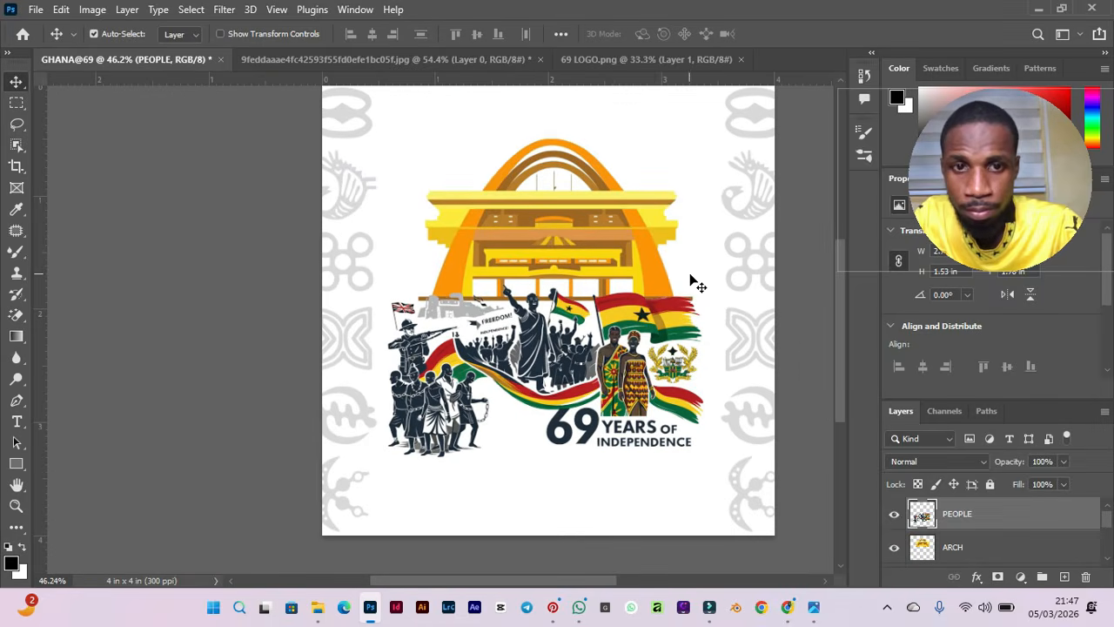
pyautogui.moveTo(656, 265); pyautogui.dragTo(652, 269)
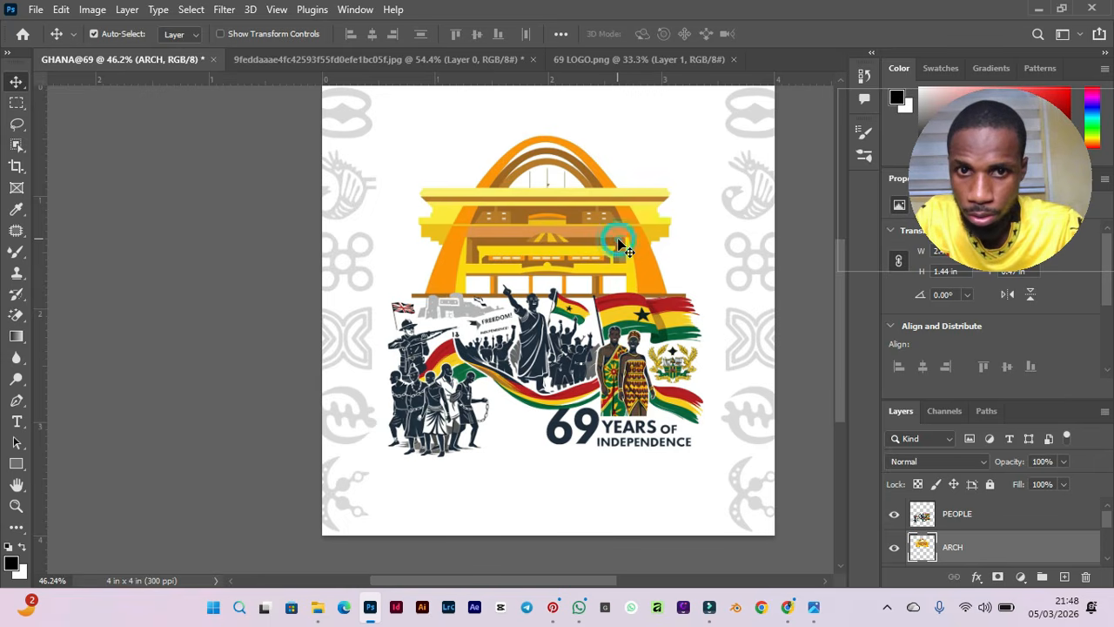
pyautogui.moveTo(623, 239); pyautogui.dragTo(624, 237)
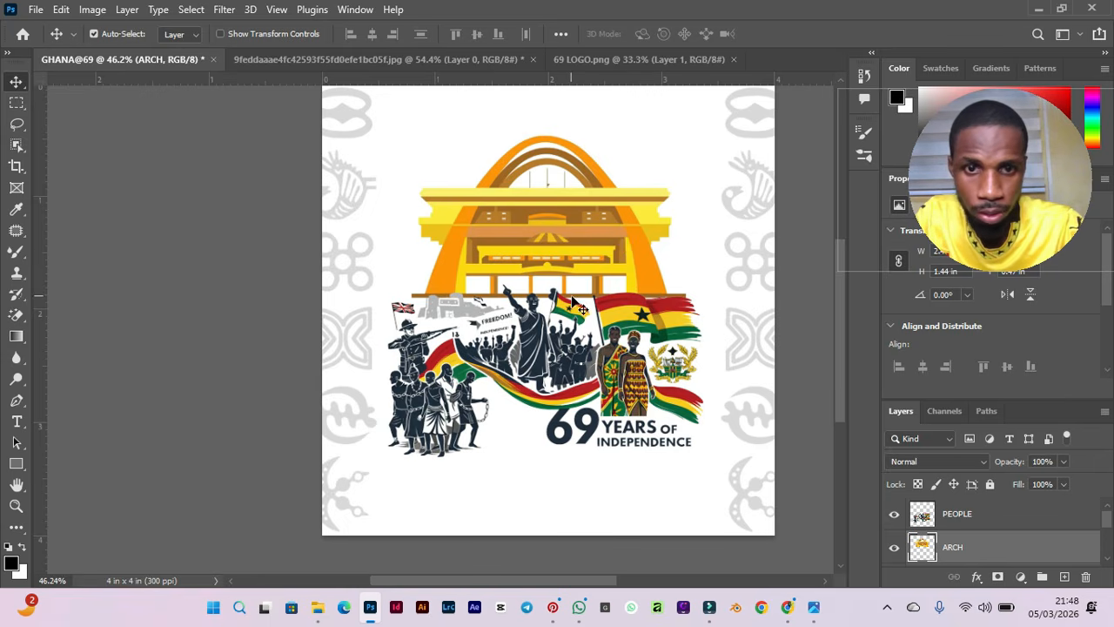
pyautogui.scroll(-1, 574, 300)
pyautogui.scroll(-1, 605, 131)
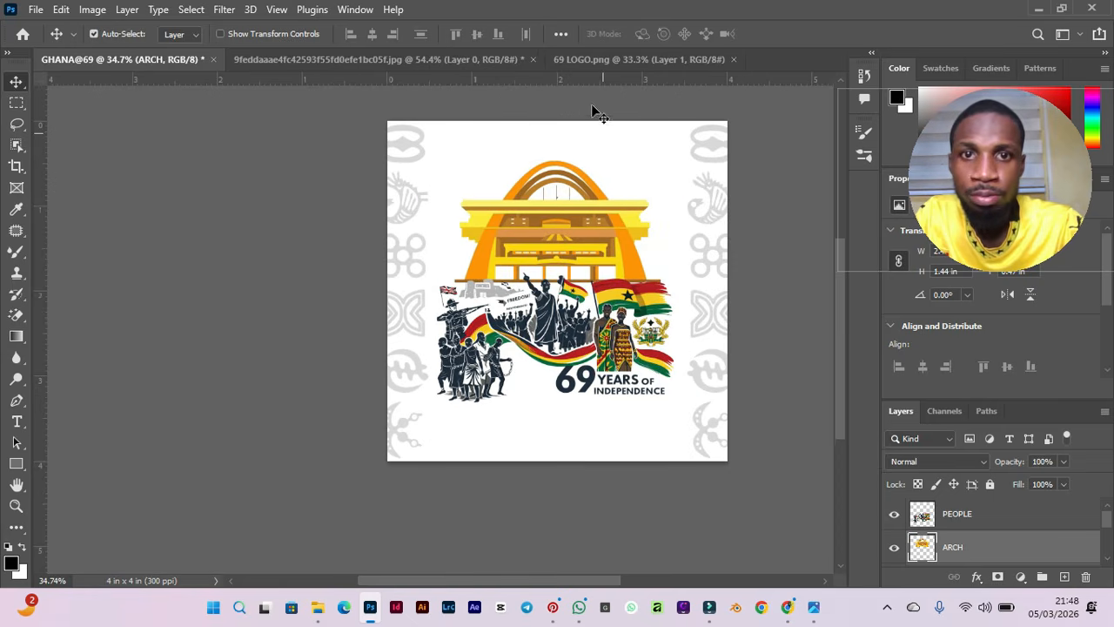
pyautogui.click(577, 62)
pyautogui.scroll(2, 483, 359)
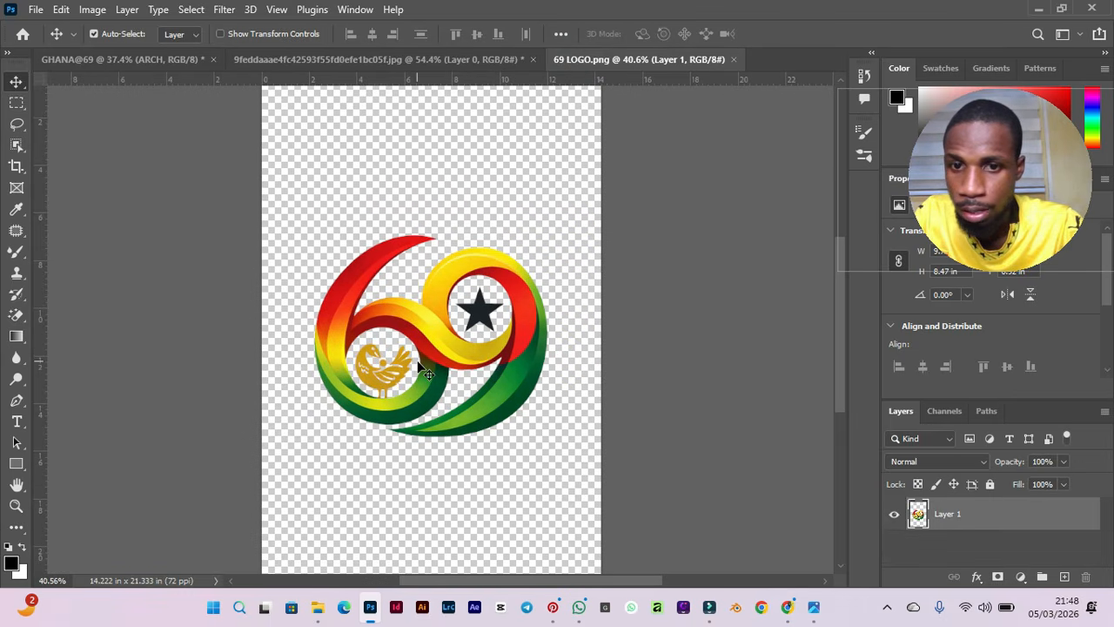
pyautogui.scroll(1, 465, 455)
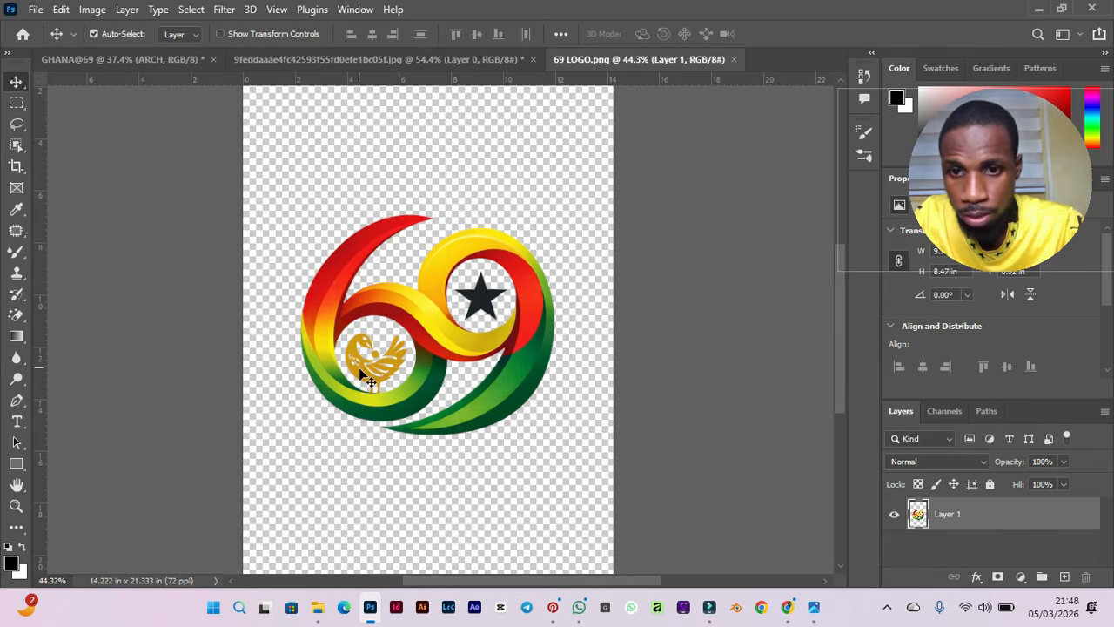
pyautogui.scroll(6, 360, 370)
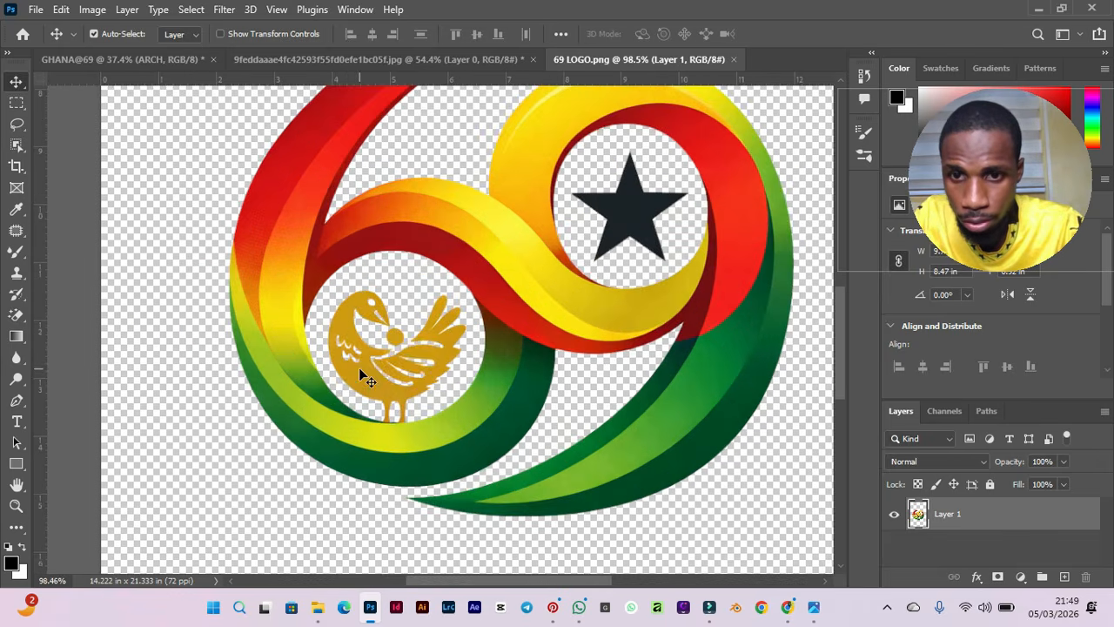
pyautogui.scroll(5, 359, 367)
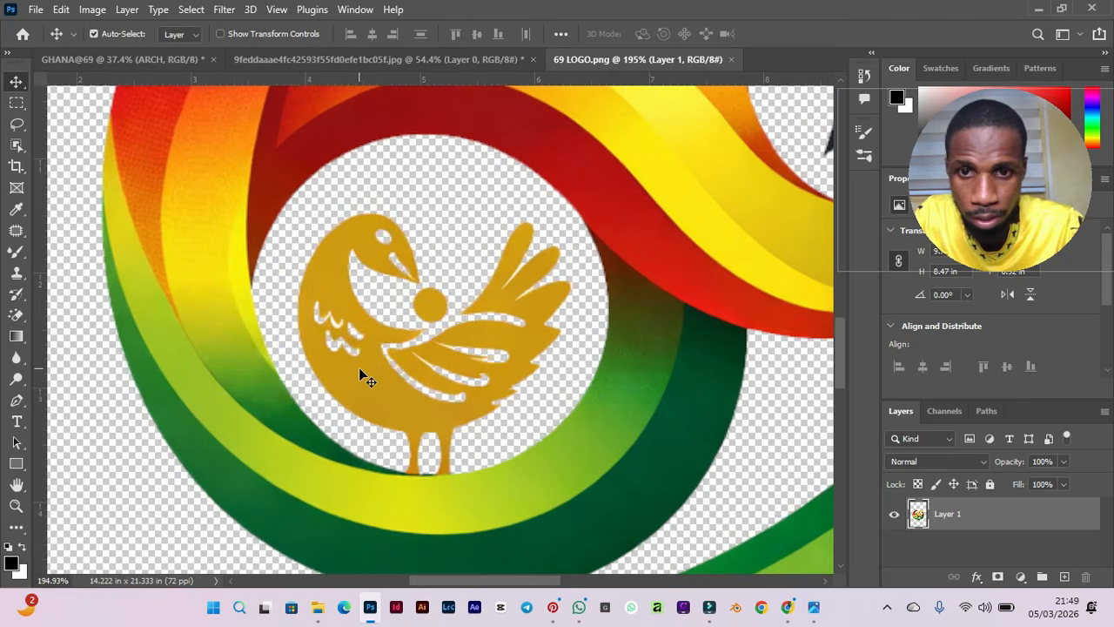
pyautogui.scroll(-4, 359, 368)
pyautogui.scroll(-4, 360, 370)
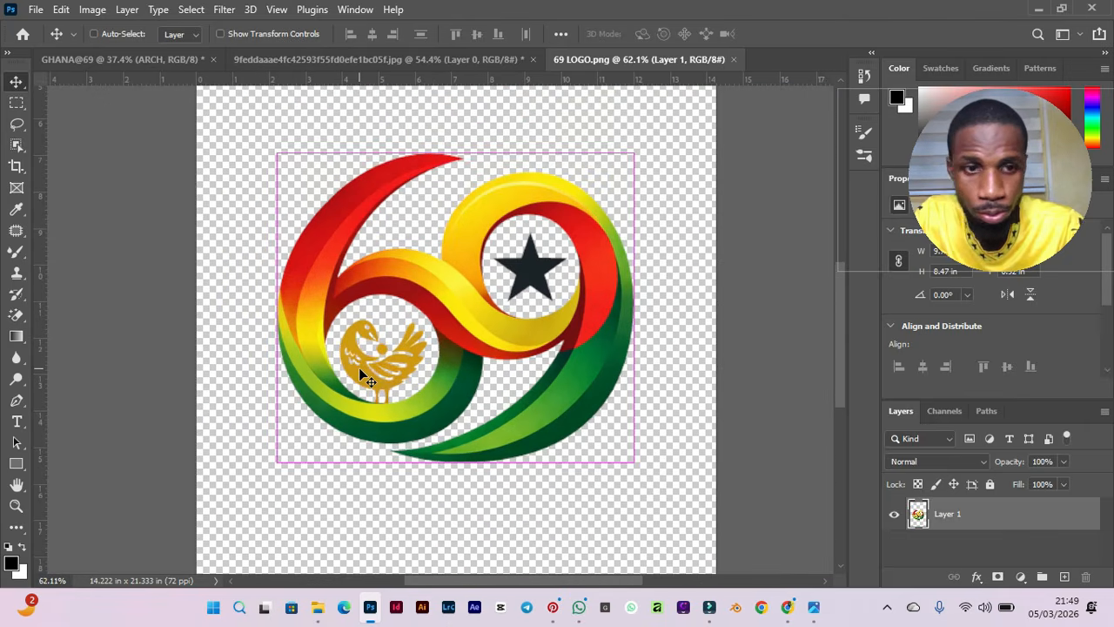
pyautogui.press('ctrl')
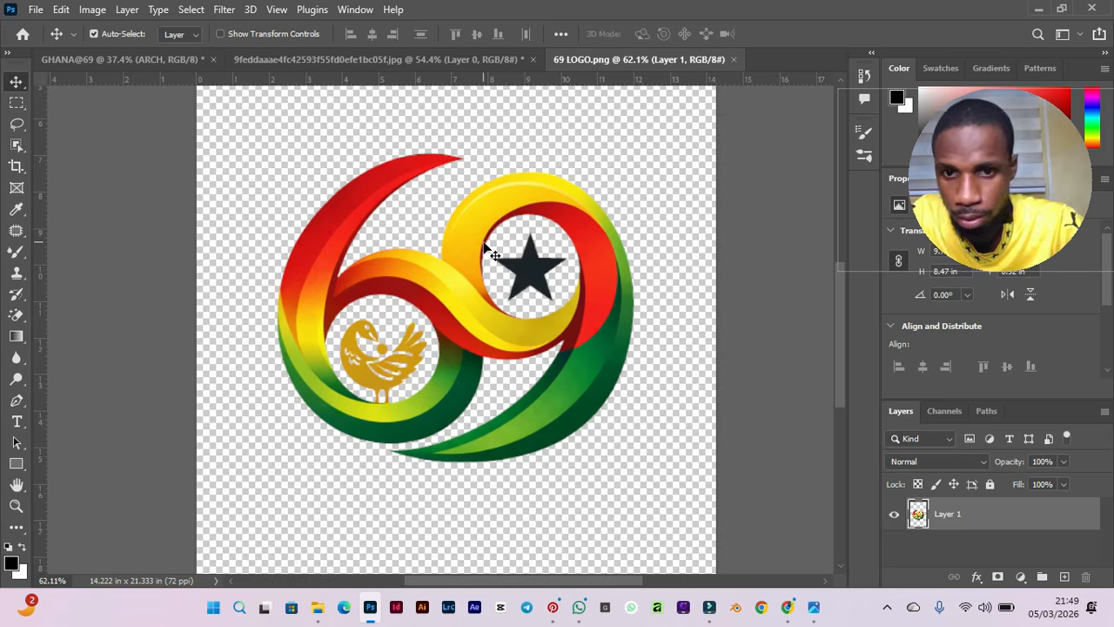
pyautogui.scroll(-1, 477, 318)
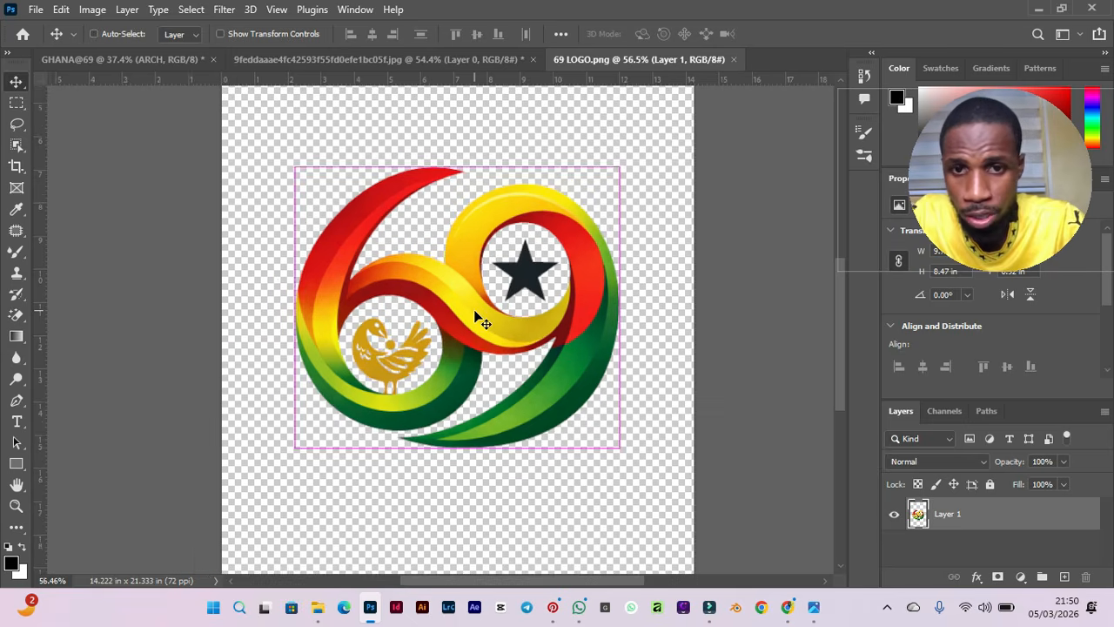
pyautogui.scroll(-1, 477, 319)
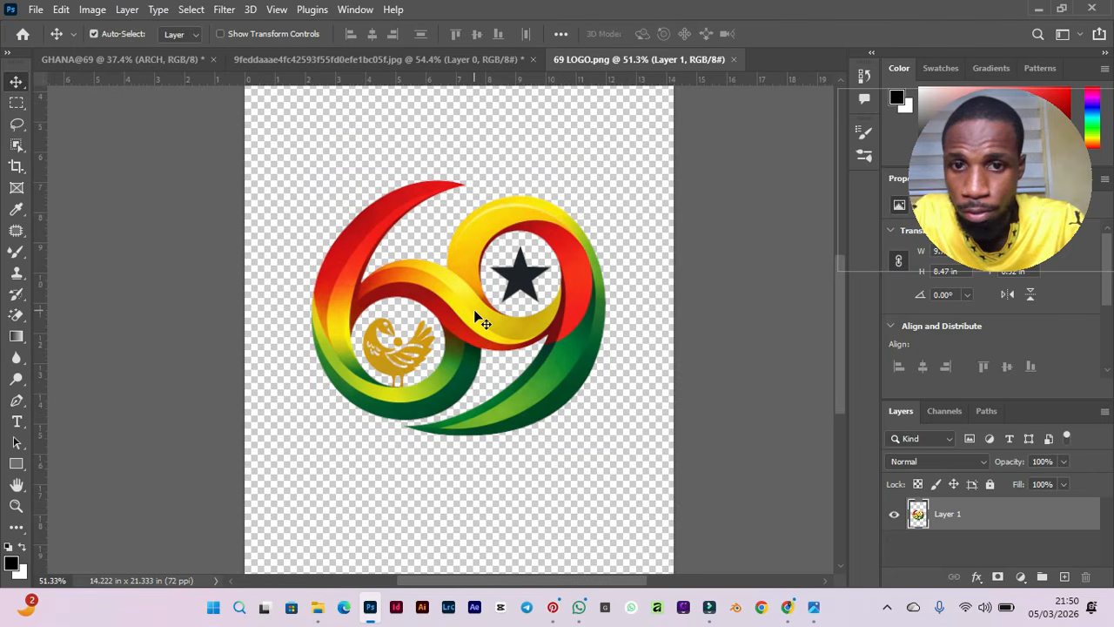
pyautogui.moveTo(467, 310); pyautogui.dragTo(547, 196)
pyautogui.scroll(-1, 467, 308)
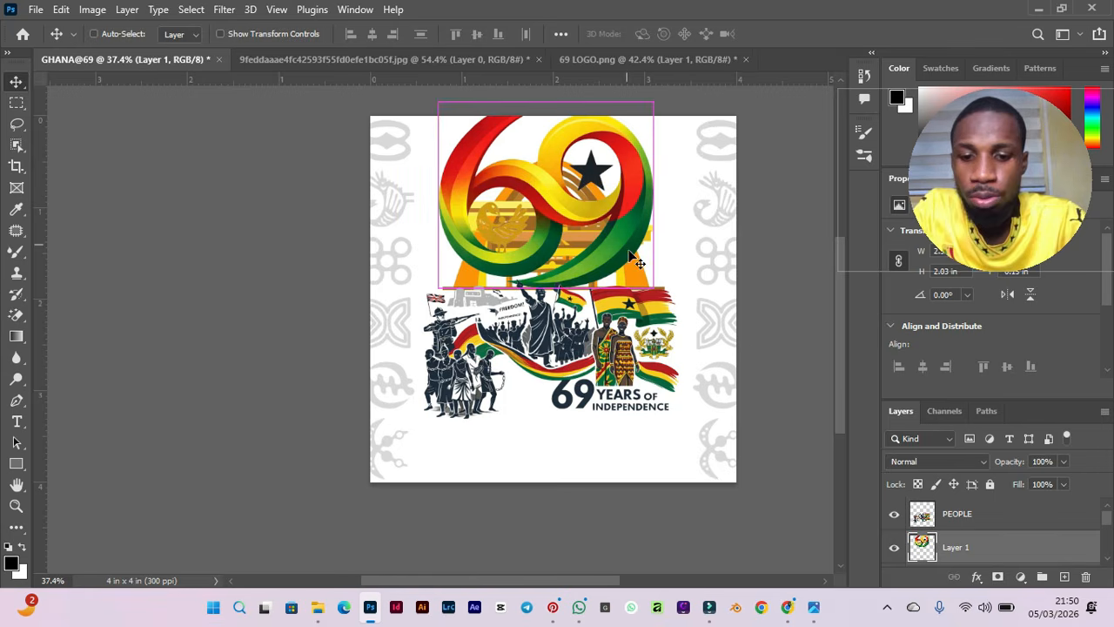
# Scale the 69 logo to about 30% and place it above the building's arch.
pyautogui.hotkey('ctrl', 't')
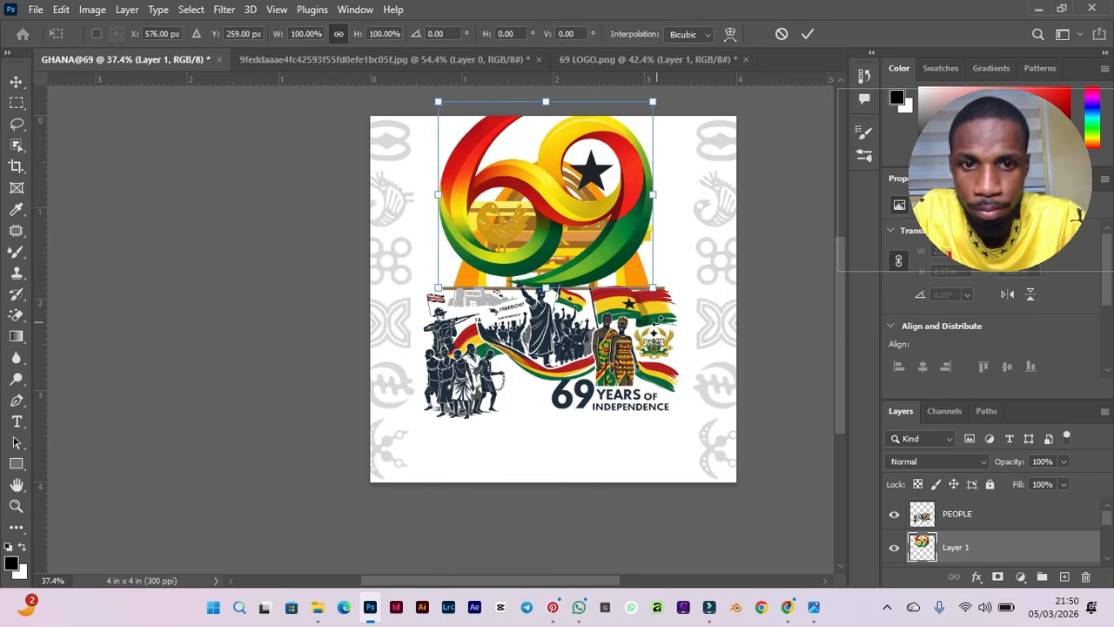
pyautogui.moveTo(659, 289); pyautogui.dragTo(546, 193)
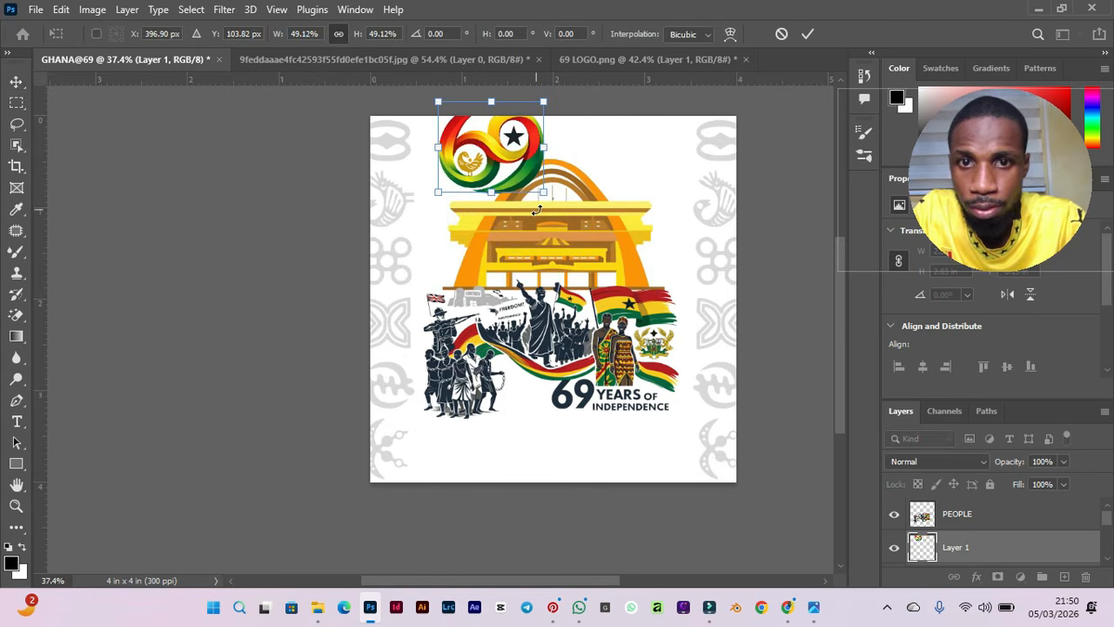
pyautogui.moveTo(495, 155); pyautogui.dragTo(552, 175)
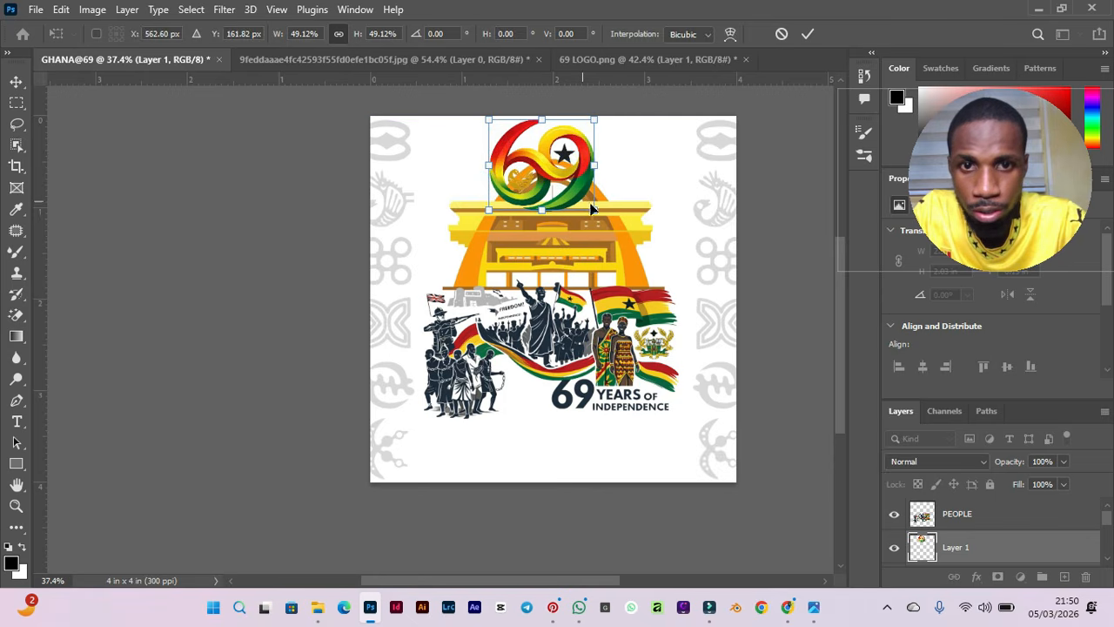
pyautogui.moveTo(595, 209); pyautogui.dragTo(554, 174)
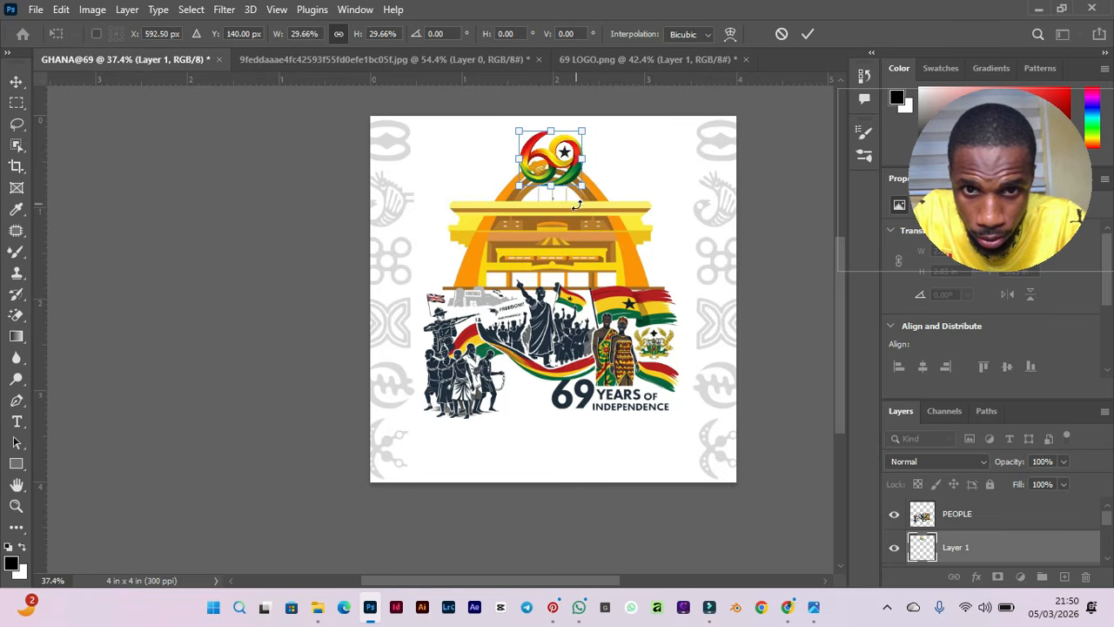
pyautogui.press('Return')
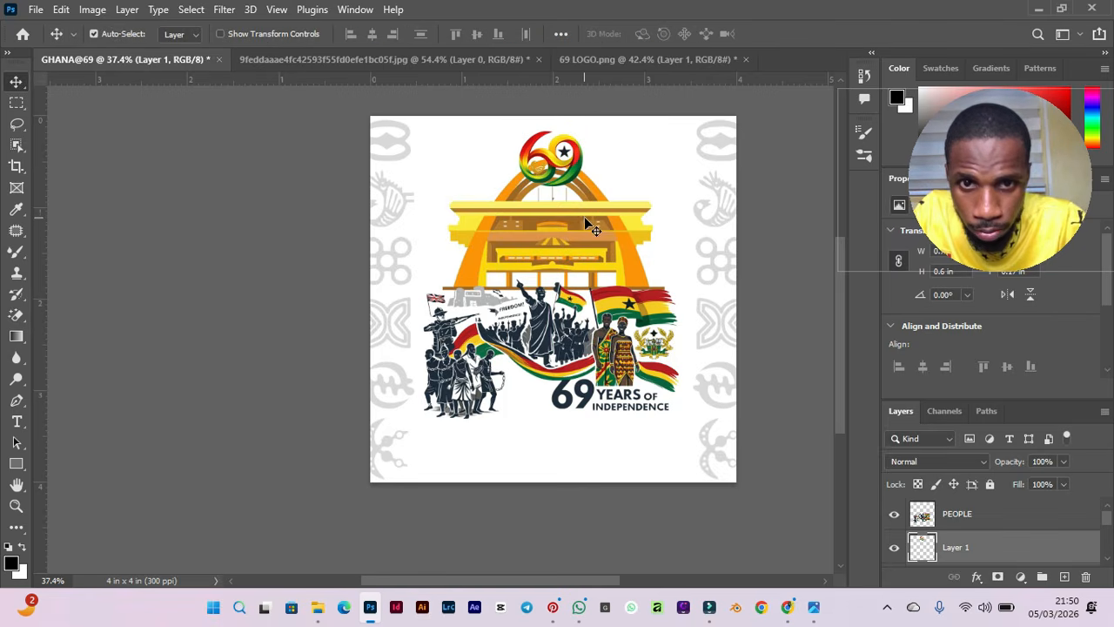
# Scale the ARCH building graphic down to about 88%.
pyautogui.click(582, 214)
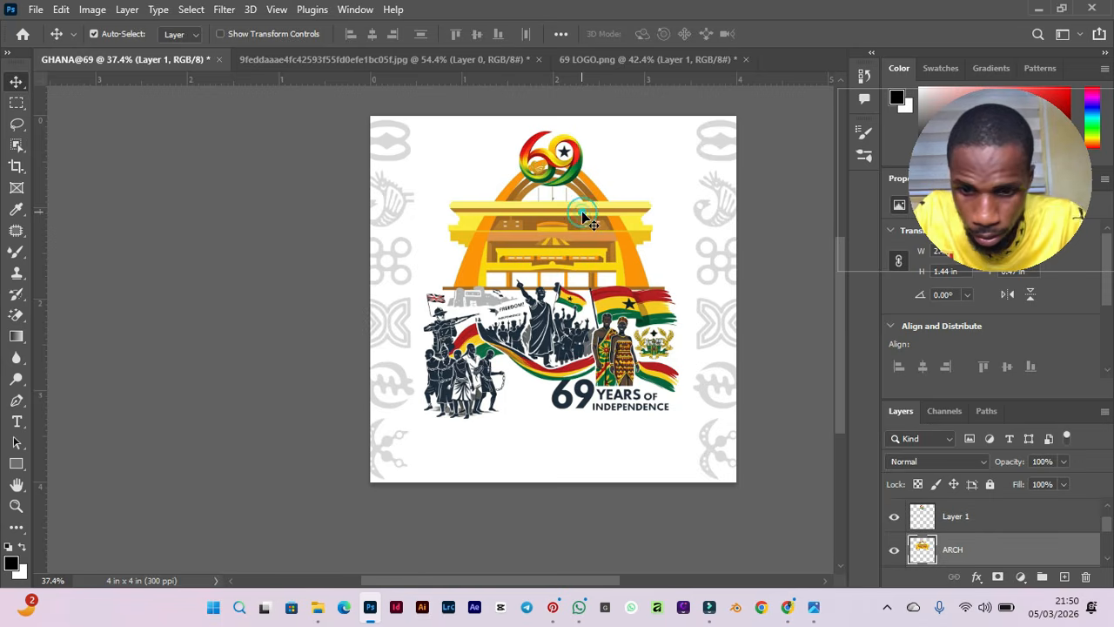
pyautogui.hotkey('ctrl', 't')
pyautogui.moveTo(441, 161); pyautogui.dragTo(473, 181)
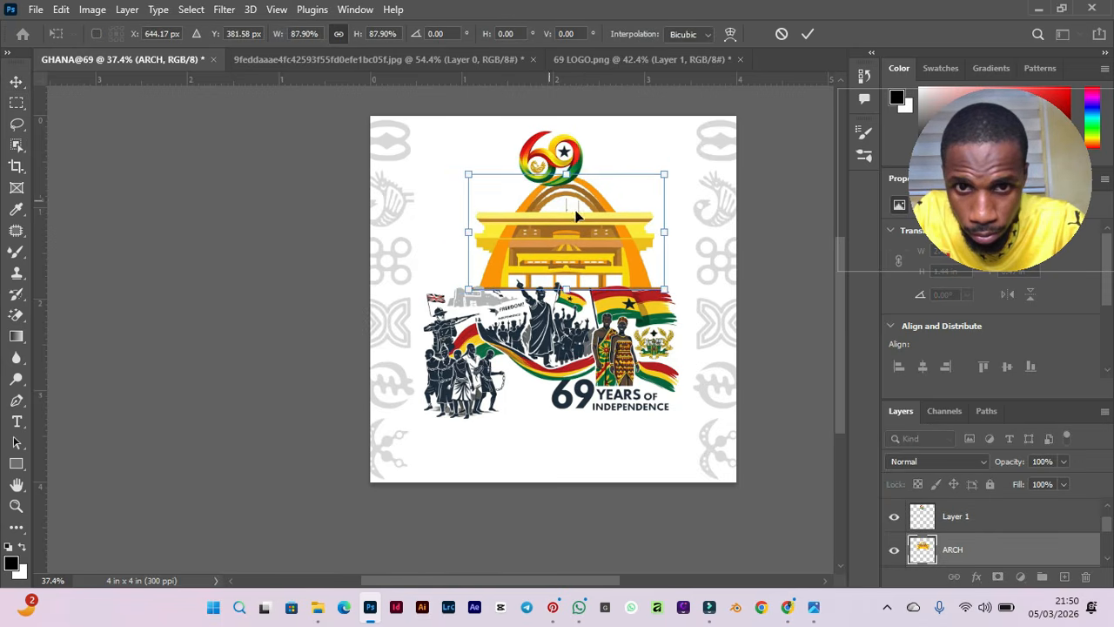
pyautogui.press('Return')
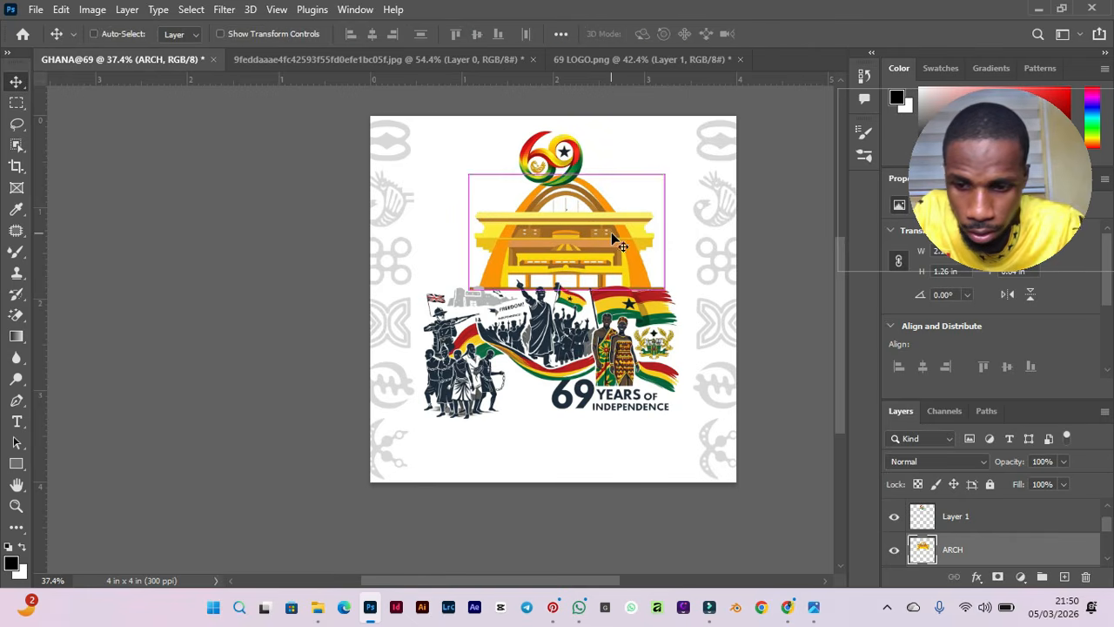
# Center the ARCH building horizontally on the canvas.
pyautogui.hotkey('ctrl', 'a')
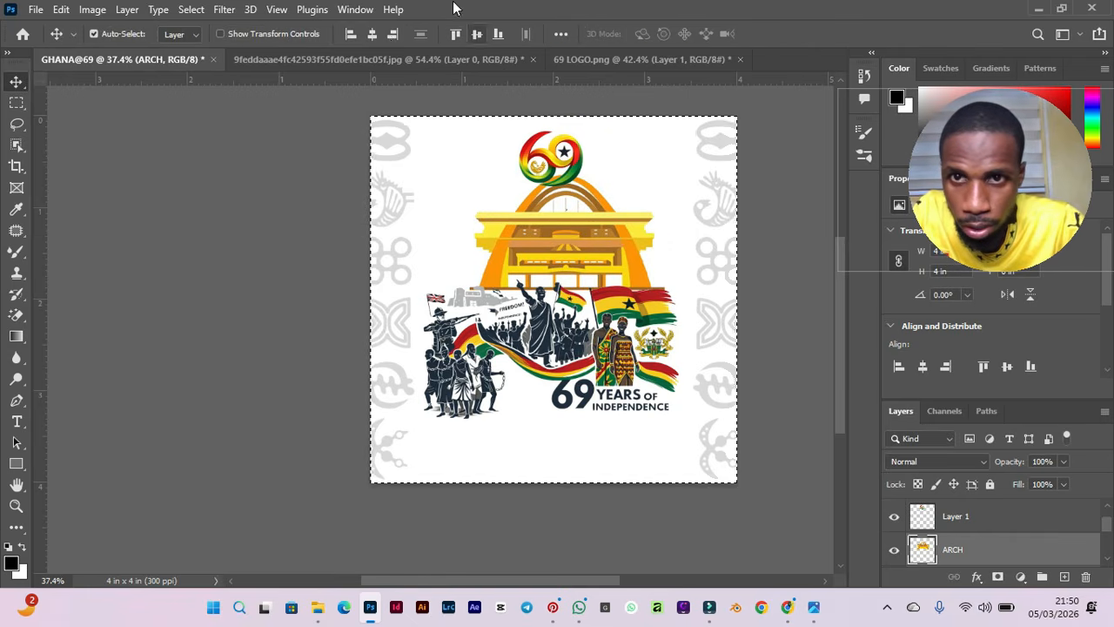
pyautogui.click(375, 35)
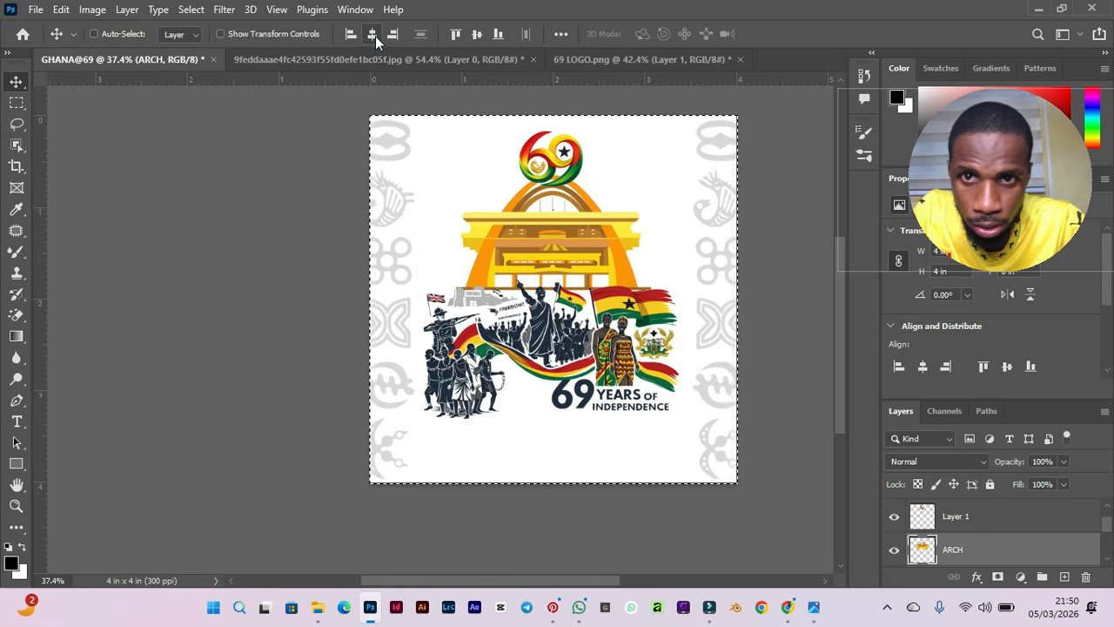
pyautogui.hotkey('ctrl', 'd')
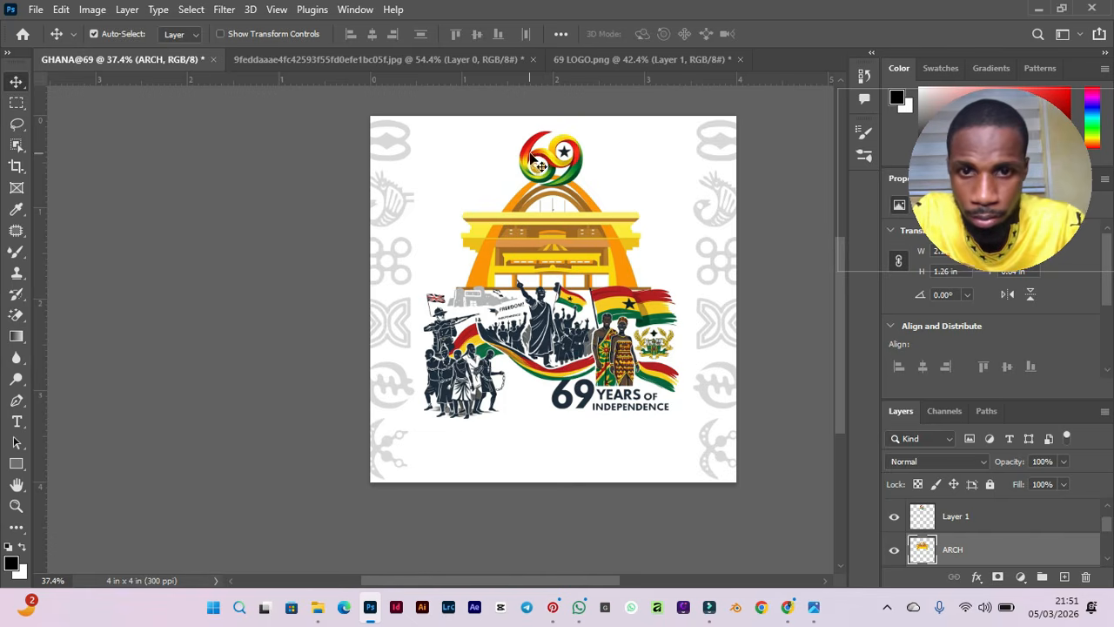
# Reposition the 69 logo and center it horizontally on the canvas.
pyautogui.click(557, 338)
pyautogui.moveTo(547, 326); pyautogui.dragTo(545, 329)
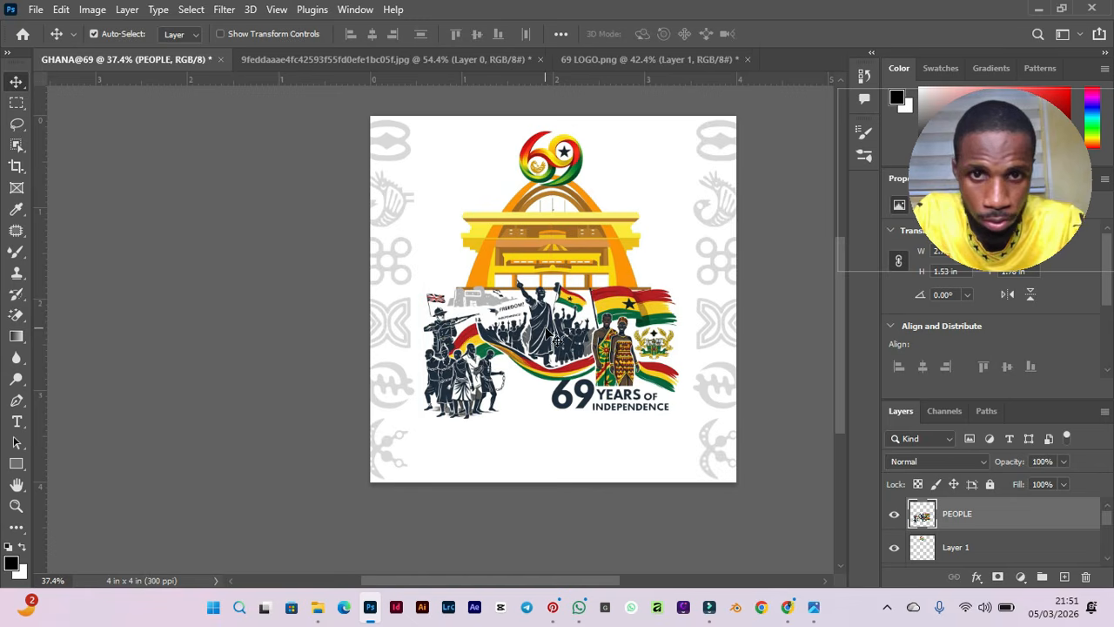
pyautogui.click(554, 168)
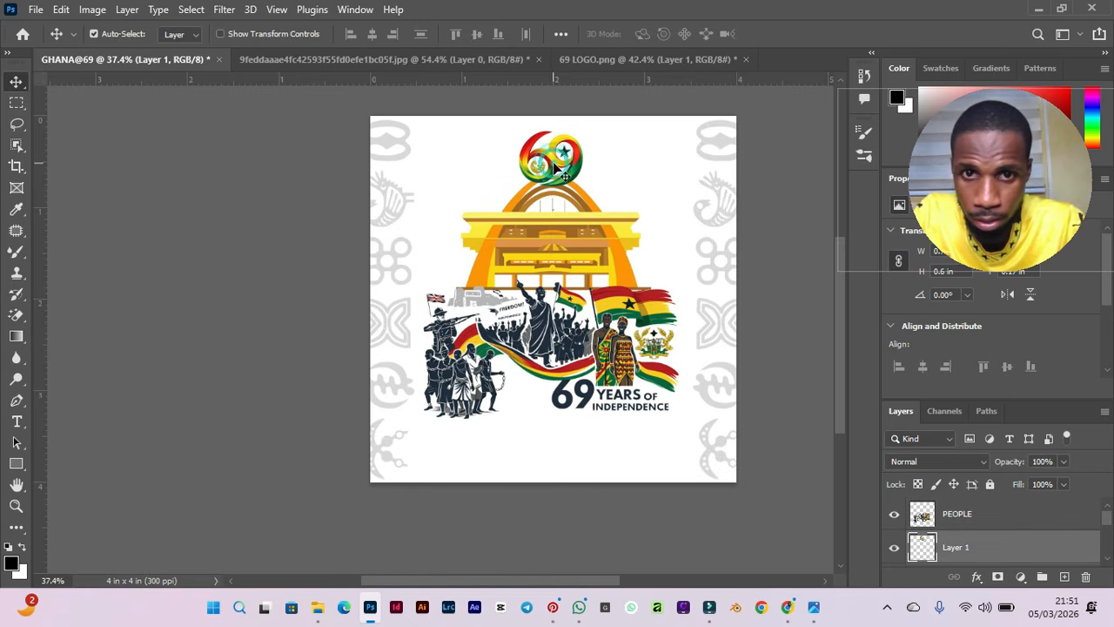
pyautogui.moveTo(670, 170); pyautogui.dragTo(700, 173)
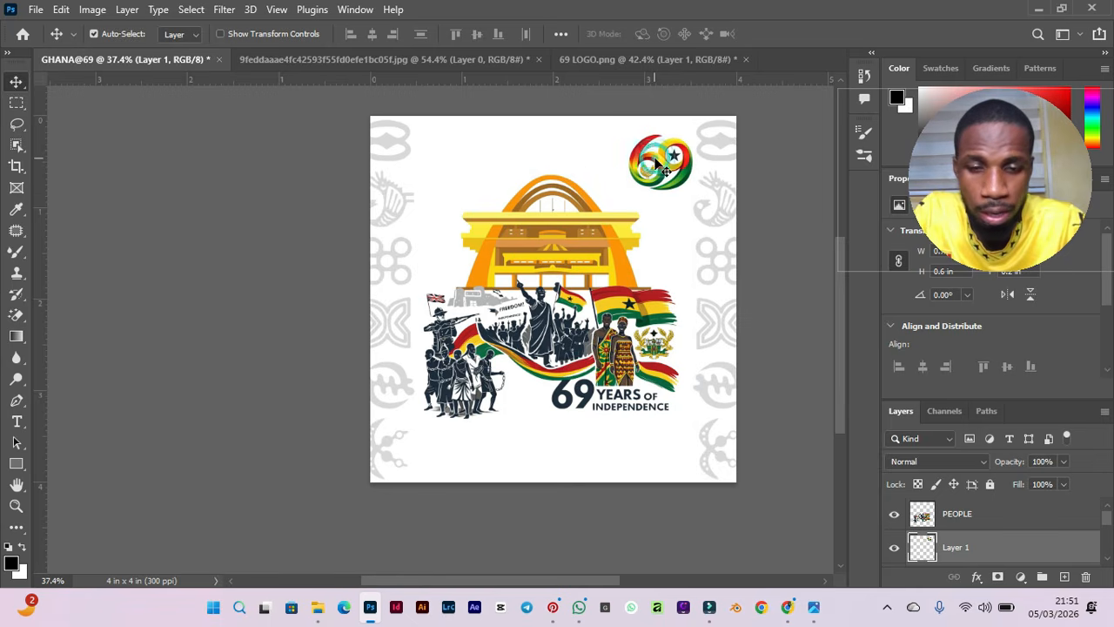
pyautogui.press('ctrl')
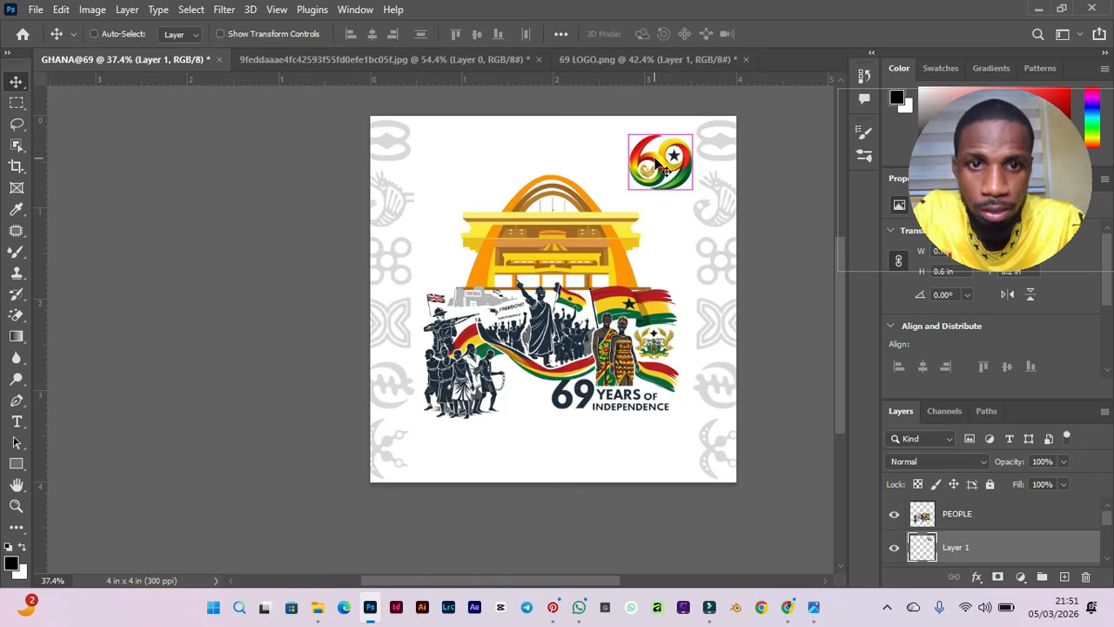
pyautogui.hotkey('ctrl', 'a')
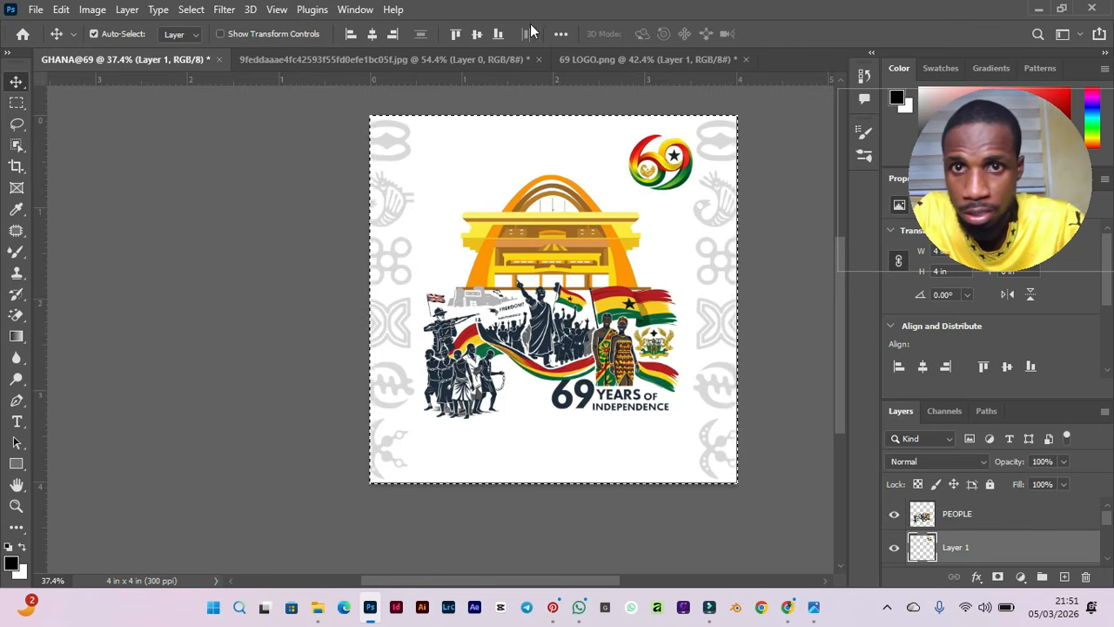
pyautogui.click(373, 34)
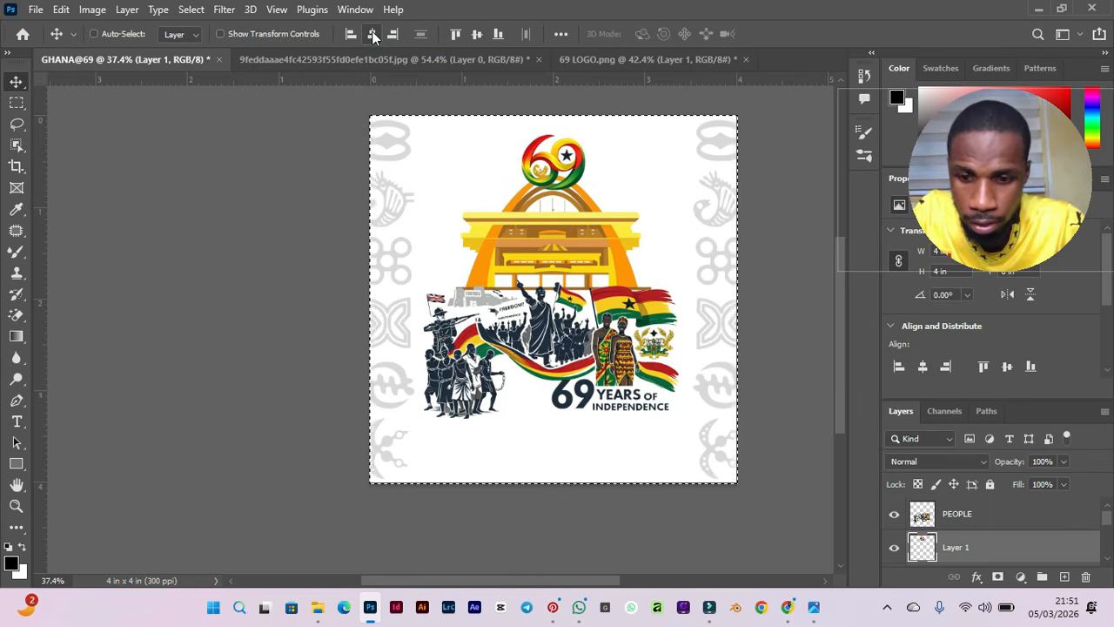
pyautogui.hotkey('ctrl', 'd')
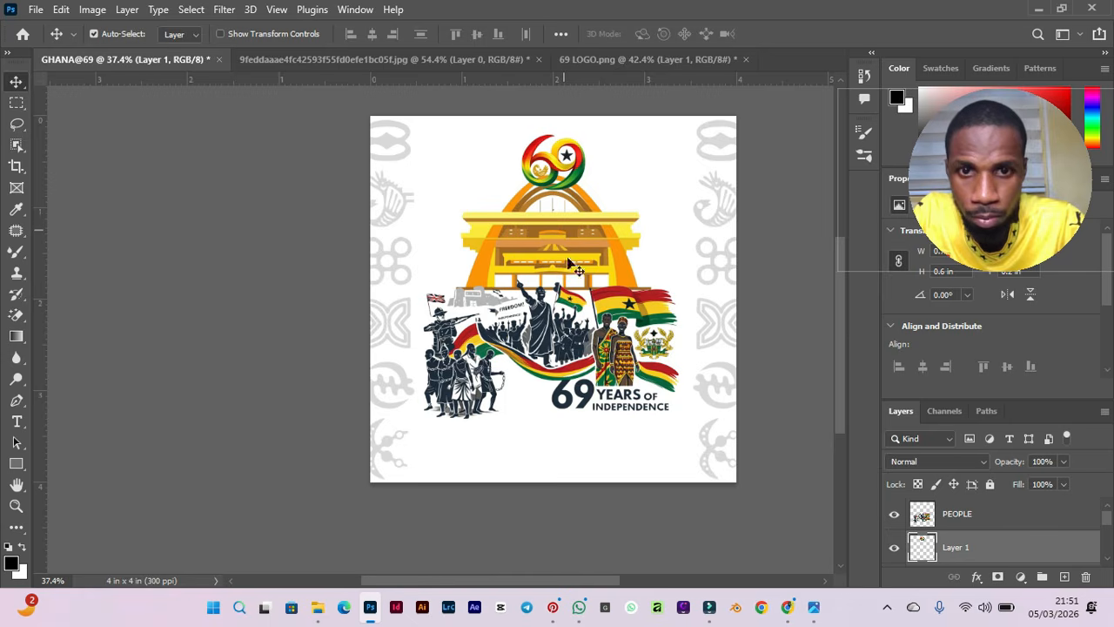
# Enlarge the PEOPLE independence artwork so it spreads wider across the lower part of the flyer.
pyautogui.scroll(1, 679, 327)
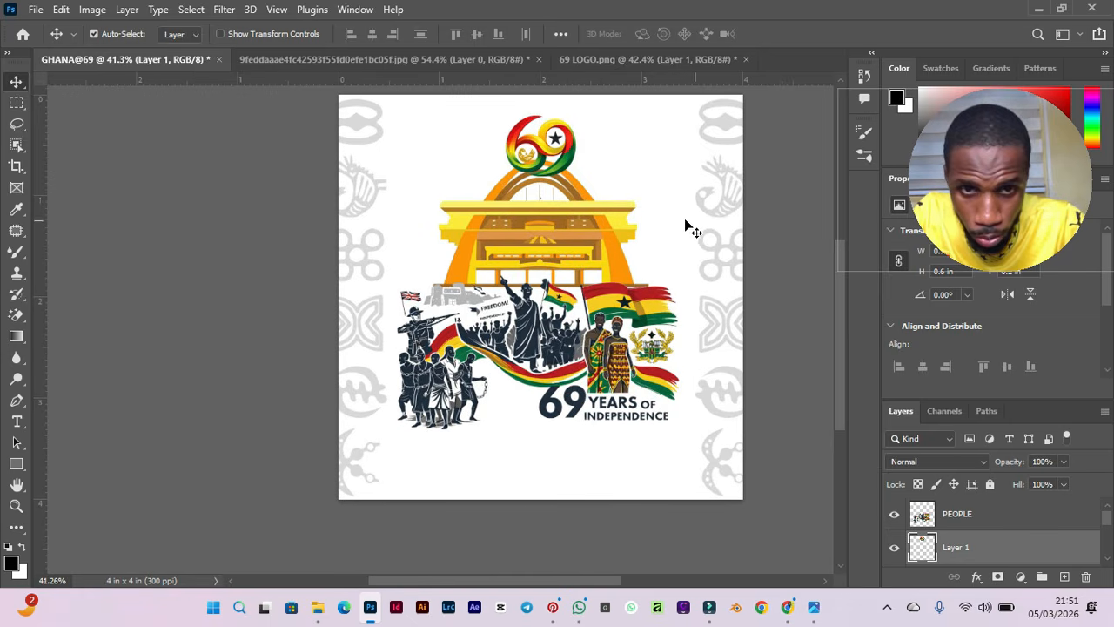
pyautogui.scroll(2, 688, 223)
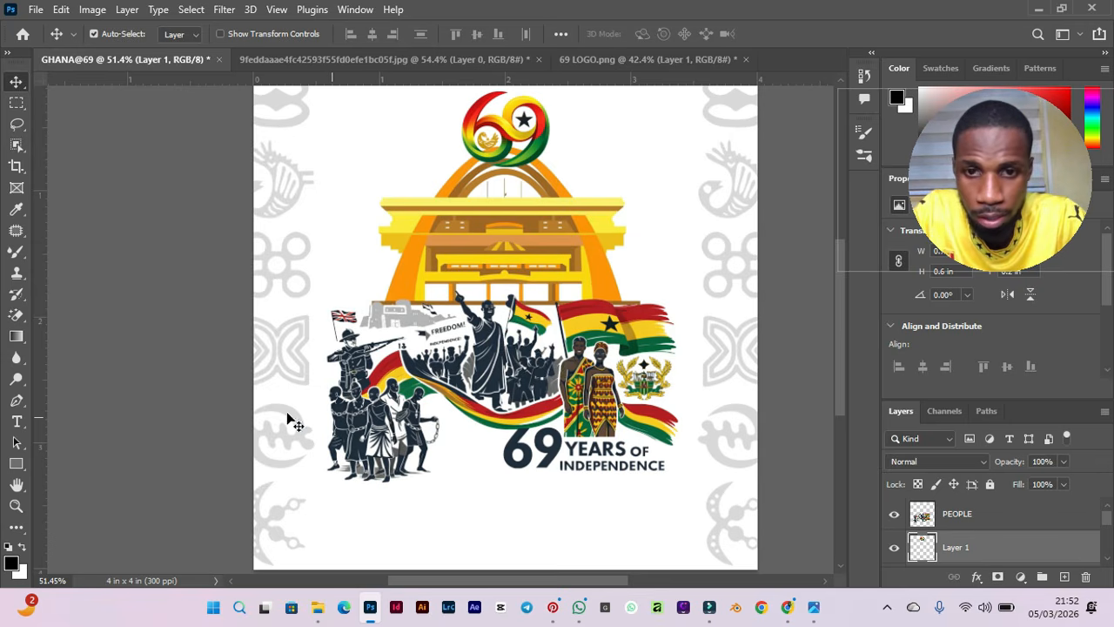
pyautogui.scroll(-1, 342, 364)
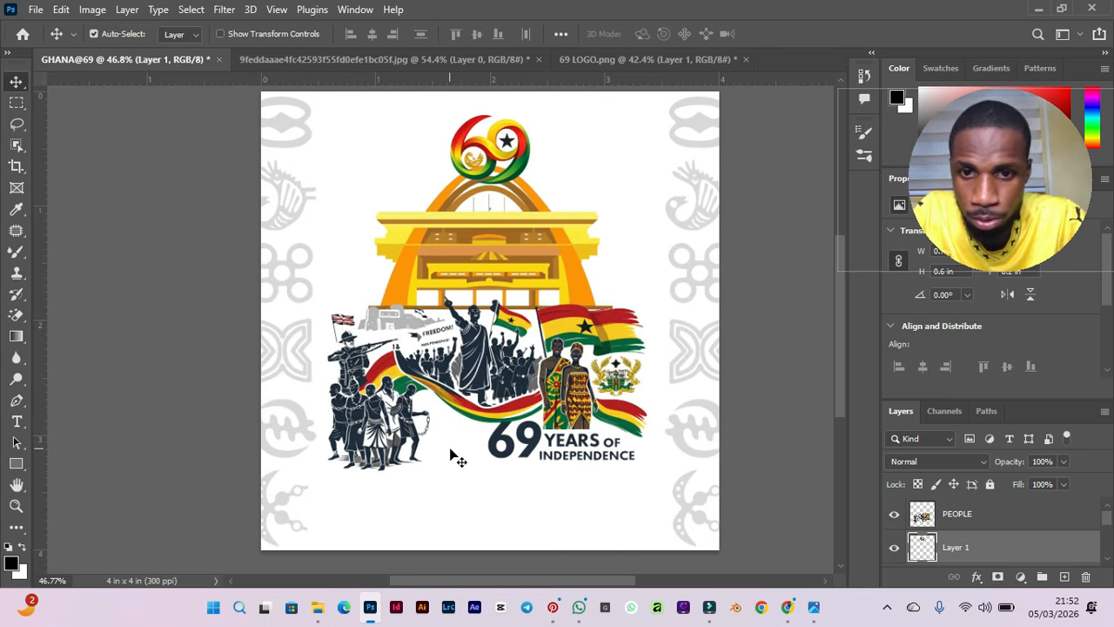
pyautogui.hotkey('ctrl', 't')
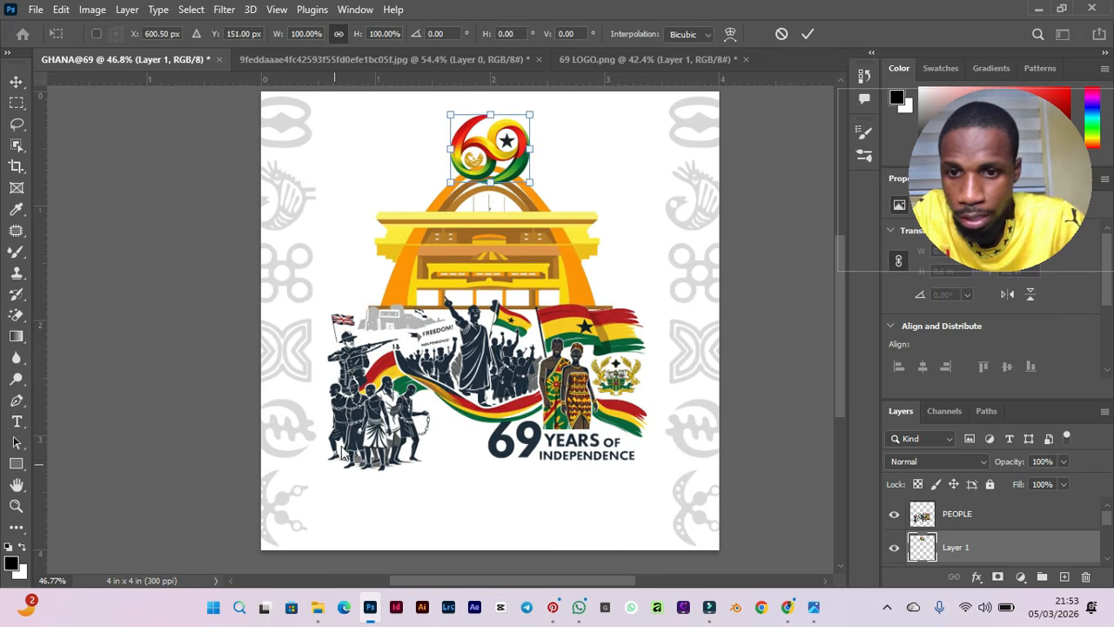
pyautogui.press('Return')
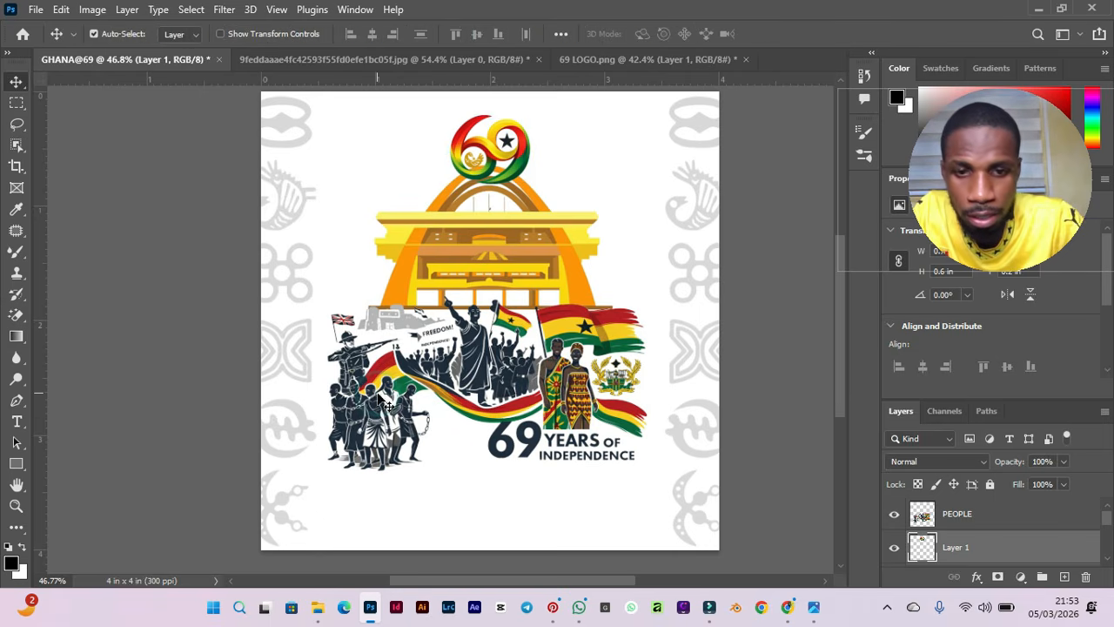
pyautogui.click(396, 372)
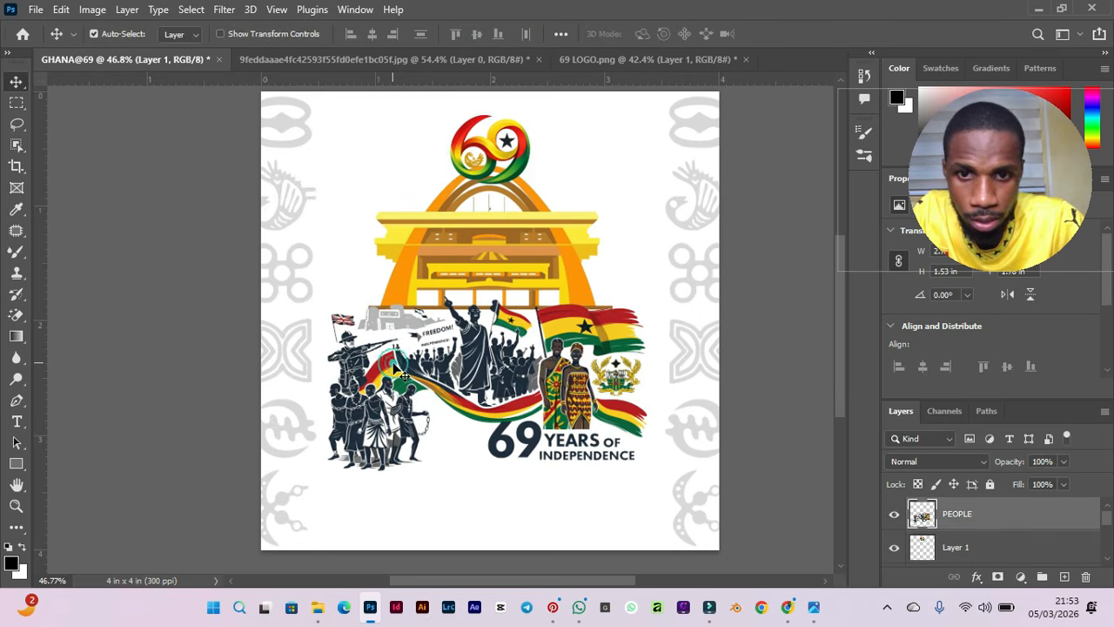
pyautogui.hotkey('ctrl', 't')
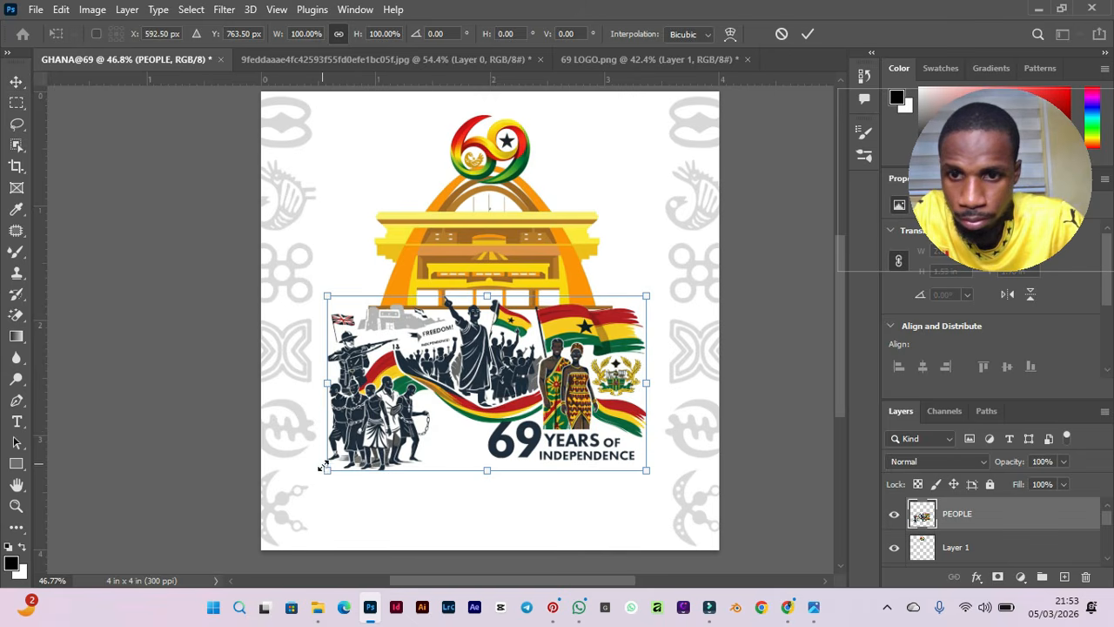
pyautogui.moveTo(323, 469); pyautogui.dragTo(298, 486)
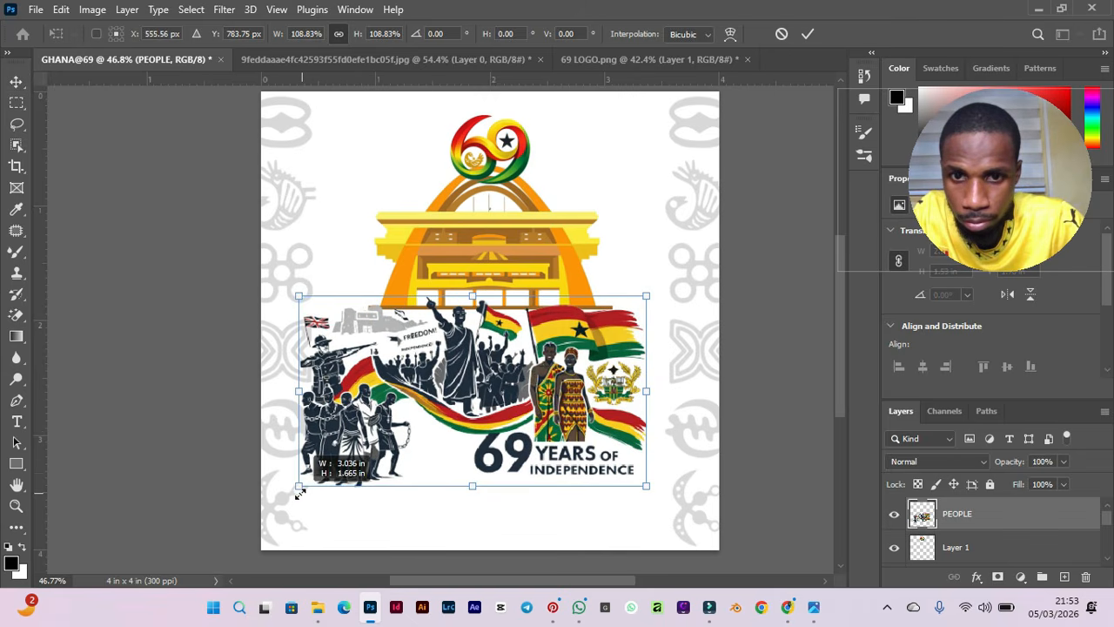
pyautogui.moveTo(649, 483); pyautogui.dragTo(684, 503)
pyautogui.press('Return')
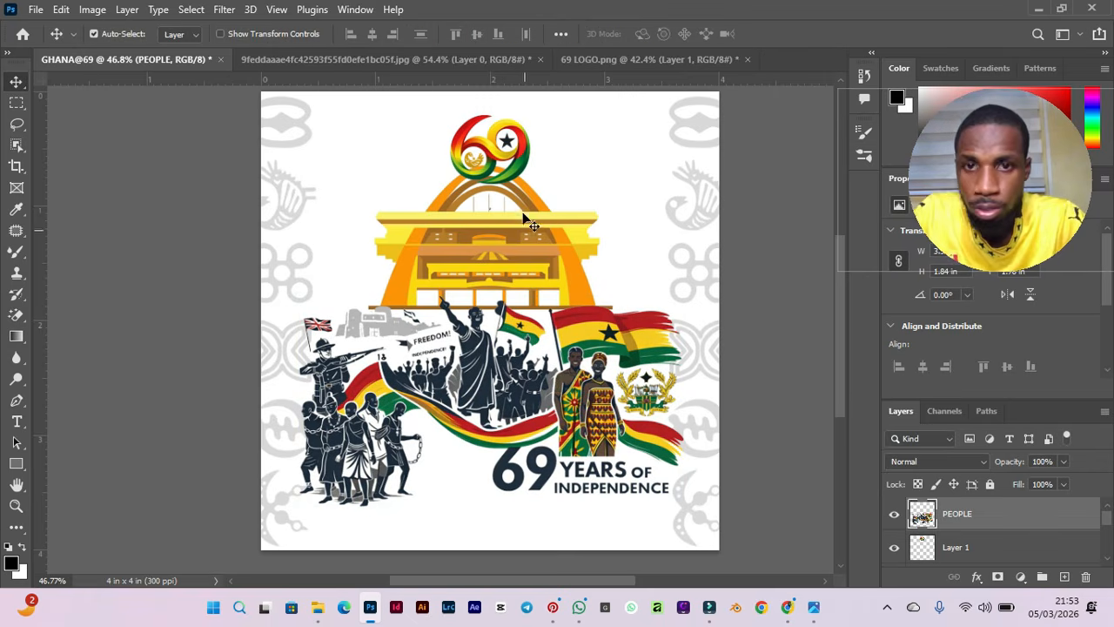
# Nudge the 69 logo slightly upward and check its spacing from the canvas edges.
pyautogui.click(491, 155)
pyautogui.press('Up')
pyautogui.press('Up')
pyautogui.press('Up')
pyautogui.press('Up')
pyautogui.press('Up')
pyautogui.press('Up')
pyautogui.press('Up')
pyautogui.press('Up')
pyautogui.press('Up')
pyautogui.press('Up')
pyautogui.press('Up')
pyautogui.press('Up')
pyautogui.press('Up')
pyautogui.press('Up')
pyautogui.press('Up')
pyautogui.press('Up')
pyautogui.press('Up')
pyautogui.press('Up')
pyautogui.press('Up')
pyautogui.press('Up')
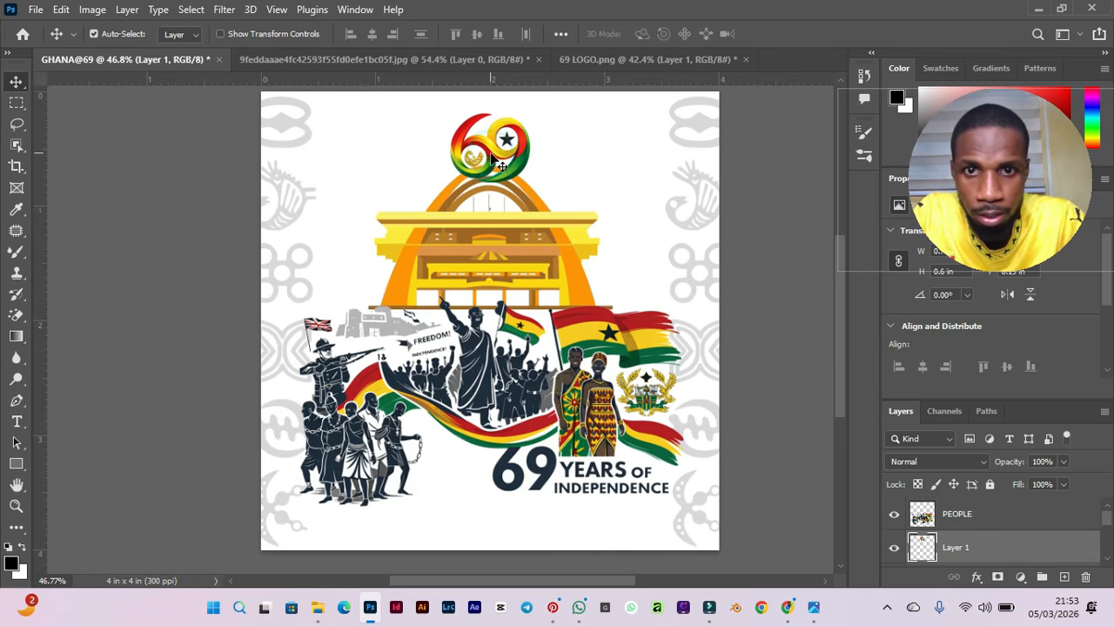
pyautogui.press('Up')
pyautogui.press('Up')
pyautogui.press('Up')
pyautogui.press('Up')
pyautogui.press('Up')
pyautogui.press('Up')
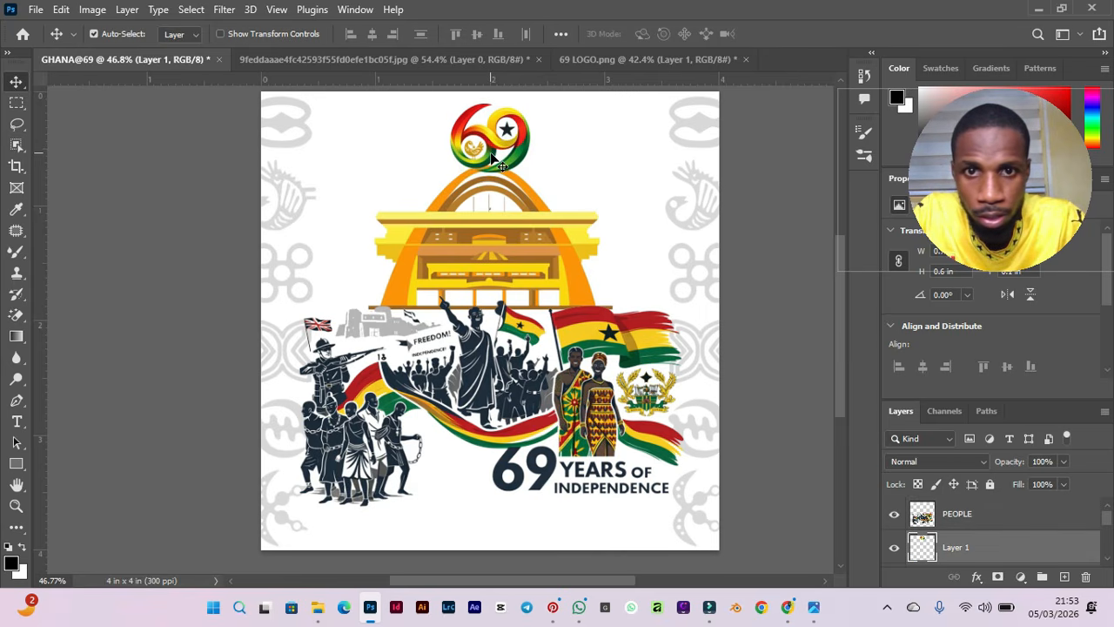
pyautogui.scroll(-3, 491, 155)
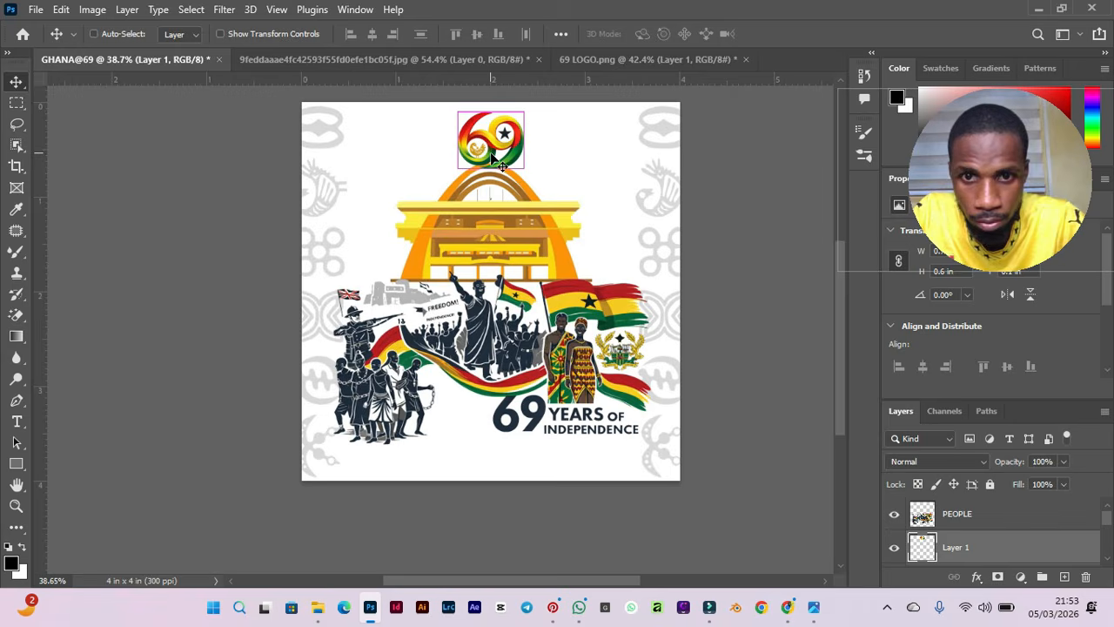
pyautogui.press('ctrl')
pyautogui.scroll(2, 491, 155)
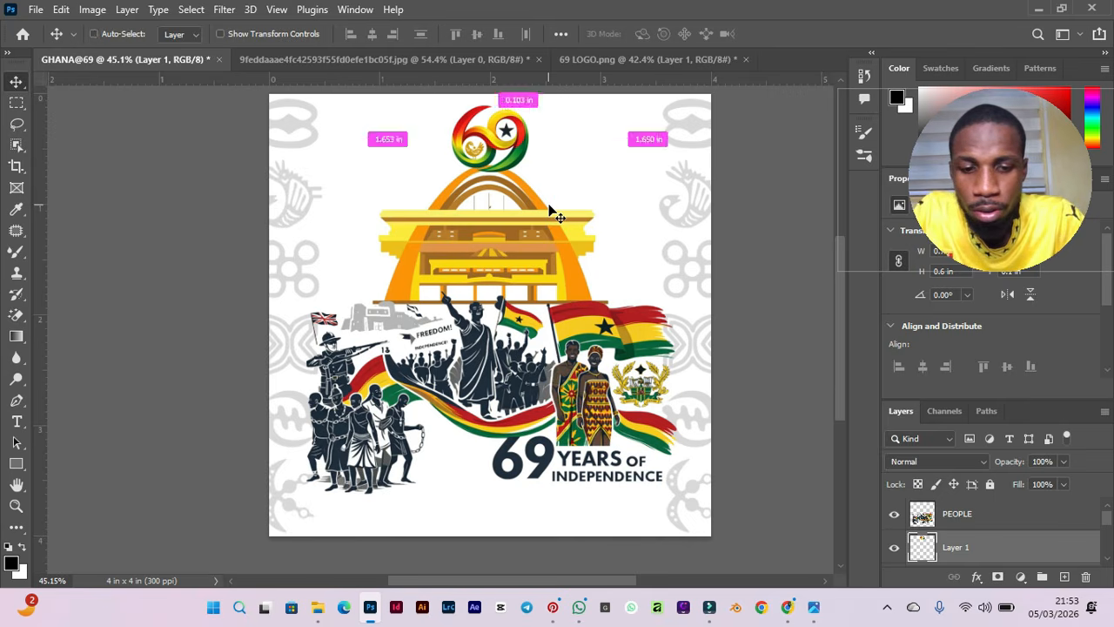
# Open DOTS.png, bring its dot pattern into the flyer and stack it above the PEOPLE layer.
pyautogui.hotkey('ctrl', 'o')
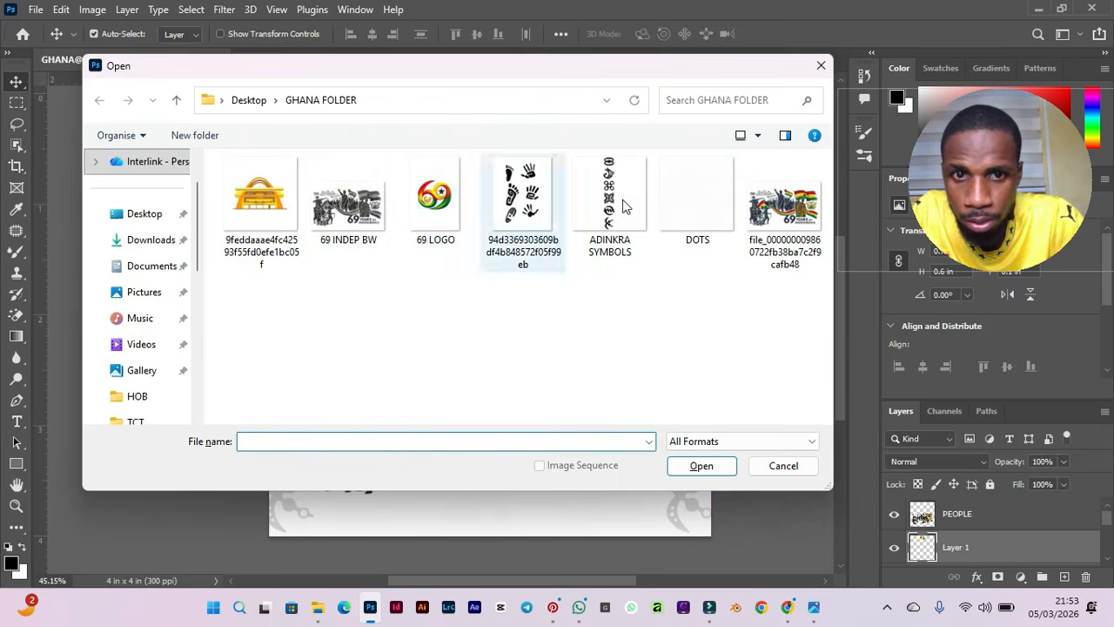
pyautogui.doubleClick(706, 231)
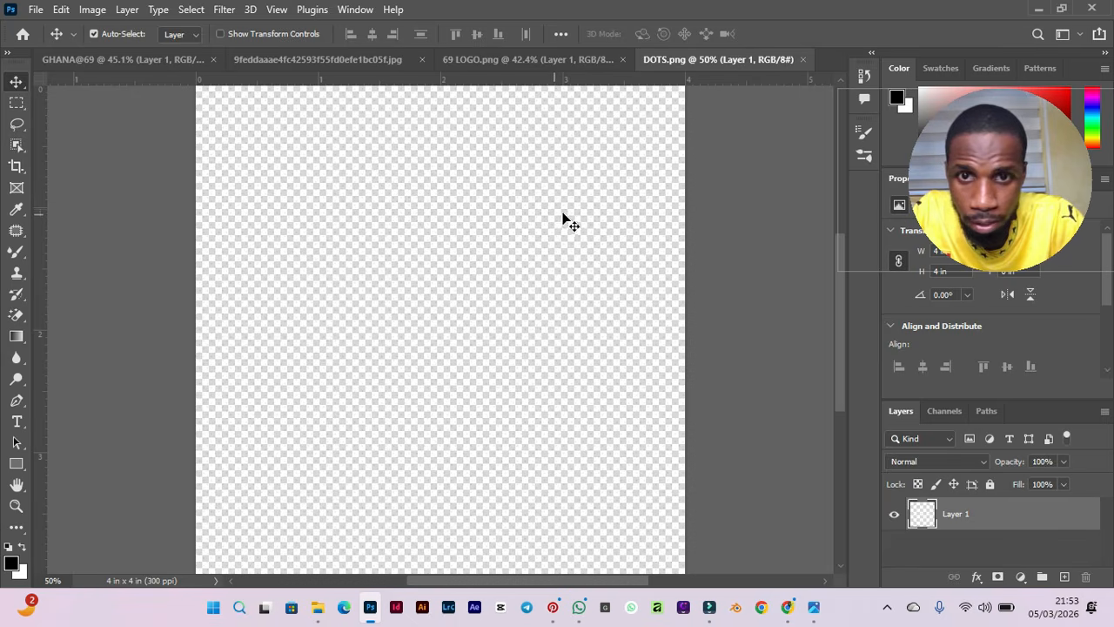
pyautogui.moveTo(502, 226)
pyautogui.mouseDown()
pyautogui.moveTo(516, 266)
pyautogui.moveTo(465, 241)
pyautogui.moveTo(539, 305)
pyautogui.moveTo(571, 281)
pyautogui.moveTo(443, 249)
pyautogui.moveTo(453, 239)
pyautogui.moveTo(467, 287)
pyautogui.moveTo(241, 256)
pyautogui.moveTo(170, 79)
pyautogui.moveTo(346, 220)
pyautogui.moveTo(444, 182)
pyautogui.moveTo(455, 241)
pyautogui.moveTo(445, 241)
pyautogui.moveTo(535, 281)
pyautogui.moveTo(334, 264)
pyautogui.moveTo(173, 123)
pyautogui.moveTo(179, 37)
pyautogui.moveTo(176, 56)
pyautogui.moveTo(496, 208)
pyautogui.moveTo(506, 234)
pyautogui.mouseUp()
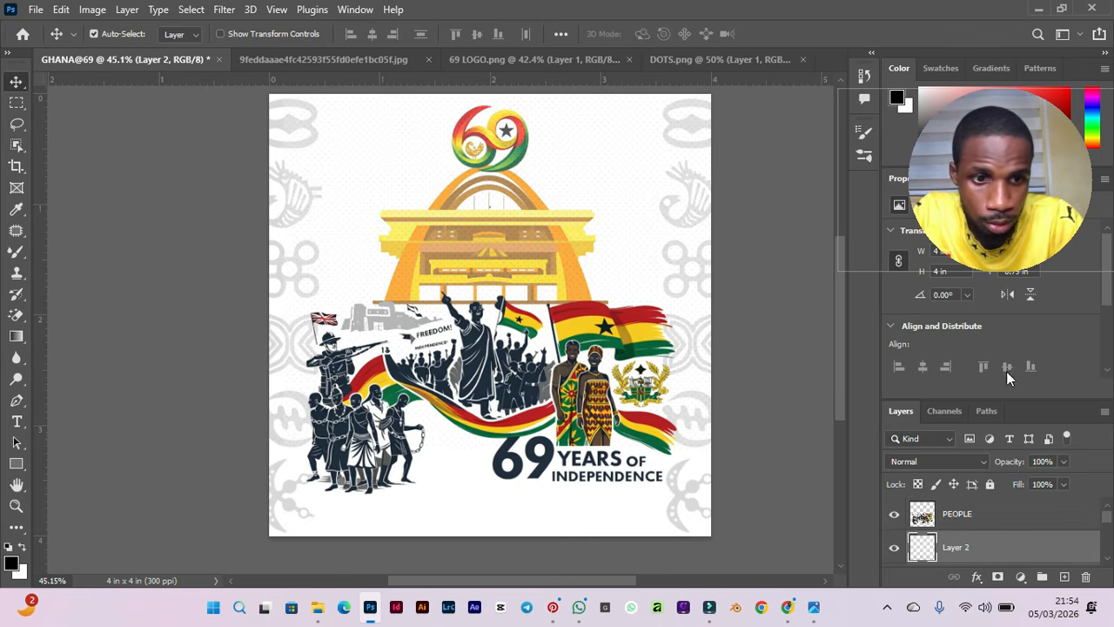
pyautogui.moveTo(978, 552); pyautogui.dragTo(967, 503)
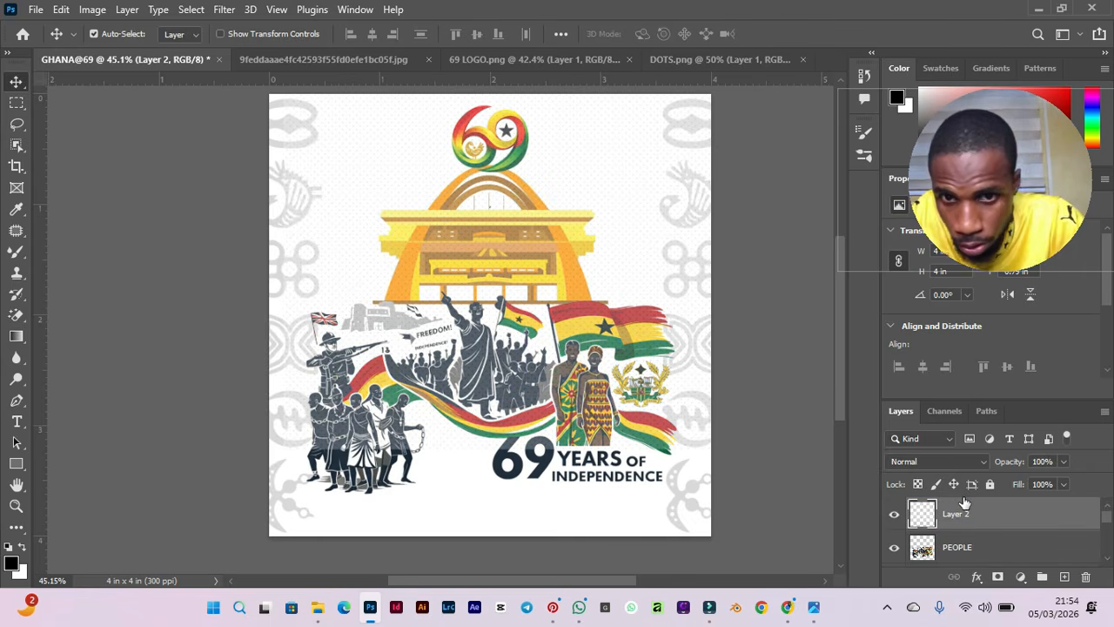
# Zoom in and inspect how the dot pattern overlays the artwork.
pyautogui.scroll(5, 539, 311)
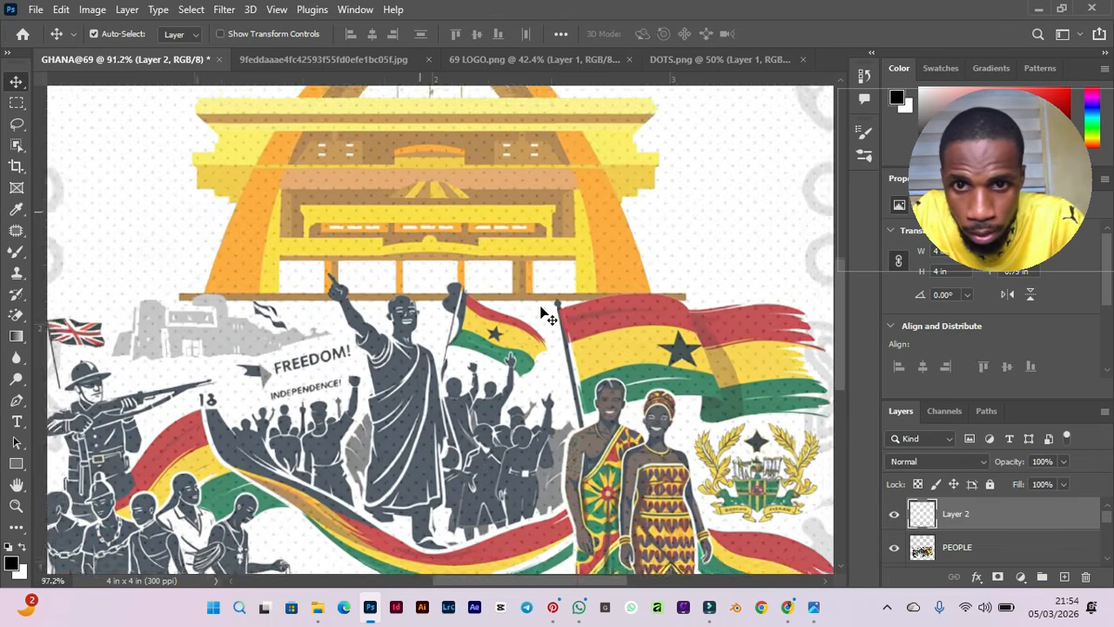
pyautogui.scroll(3, 540, 312)
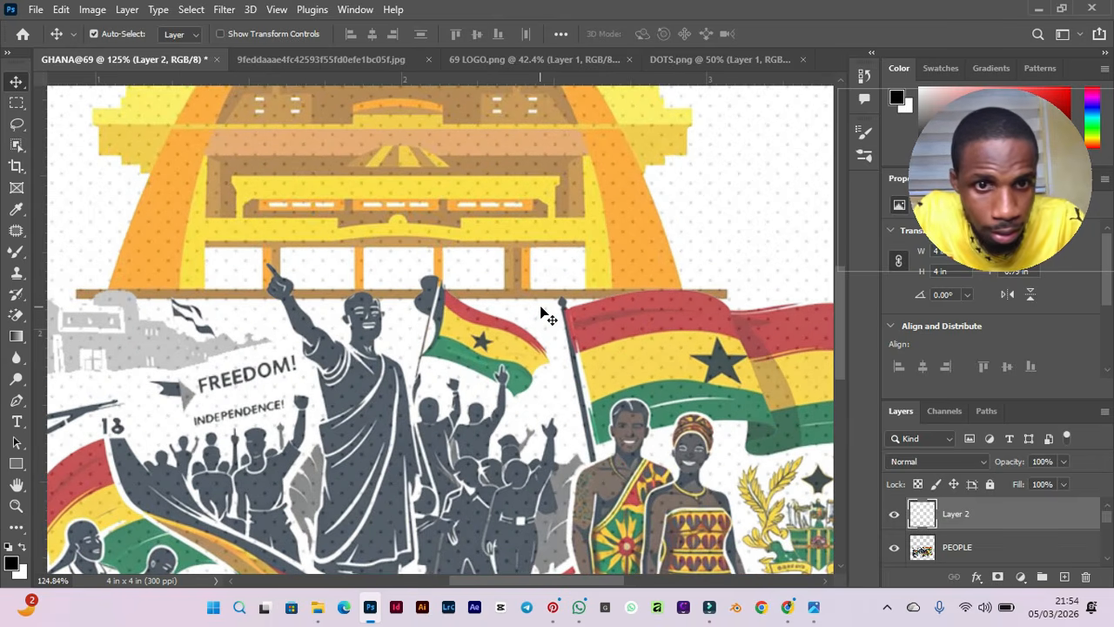
pyautogui.scroll(-3, 684, 331)
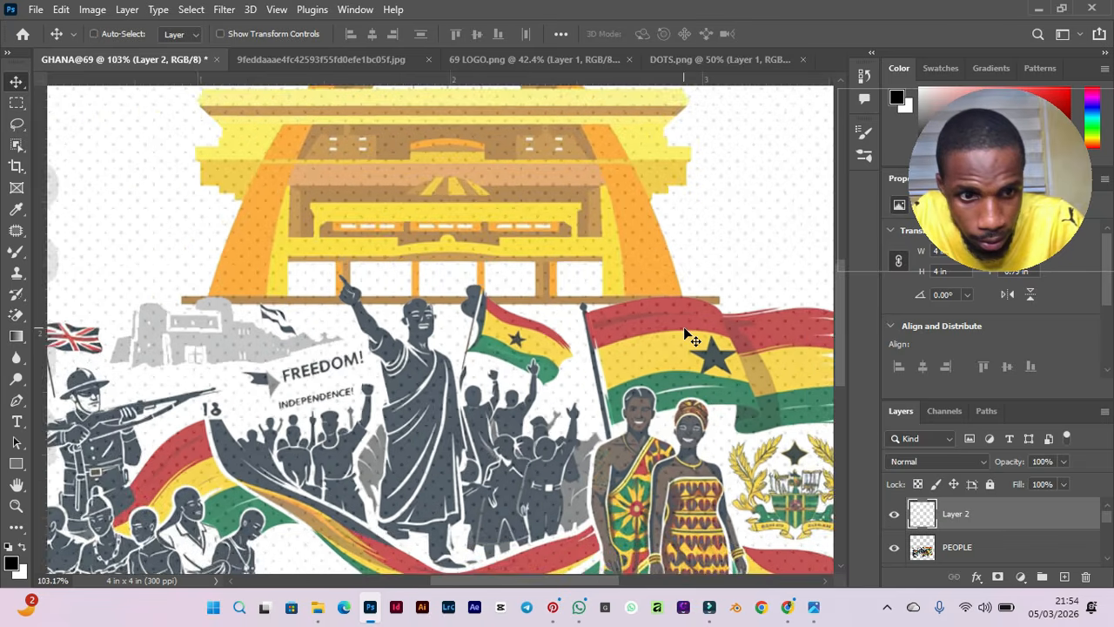
pyautogui.scroll(-1, 591, 329)
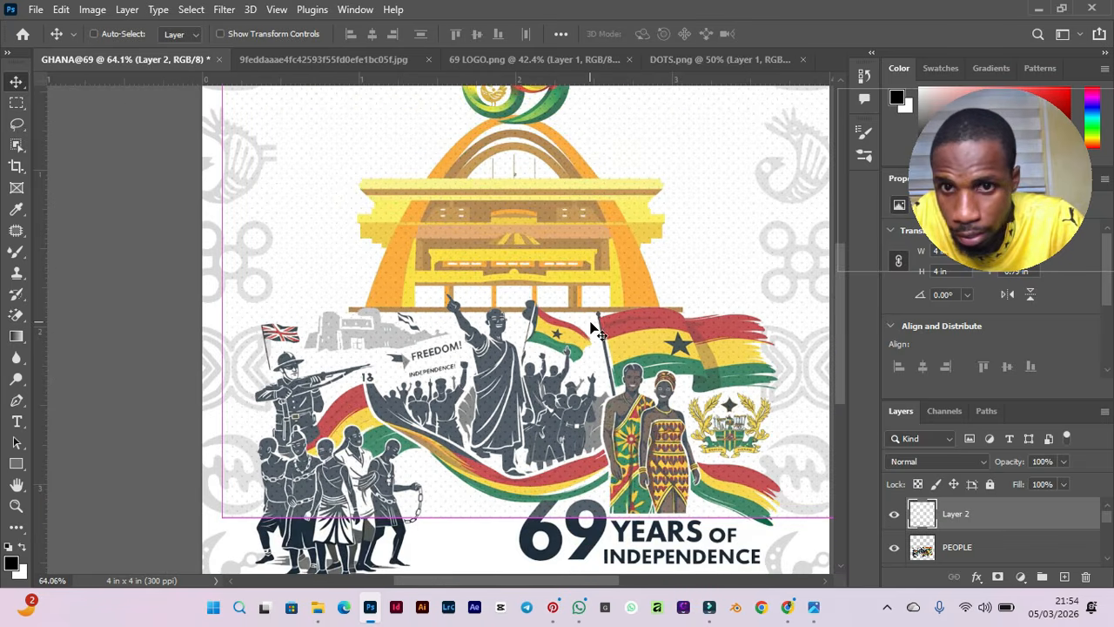
pyautogui.scroll(-1, 505, 163)
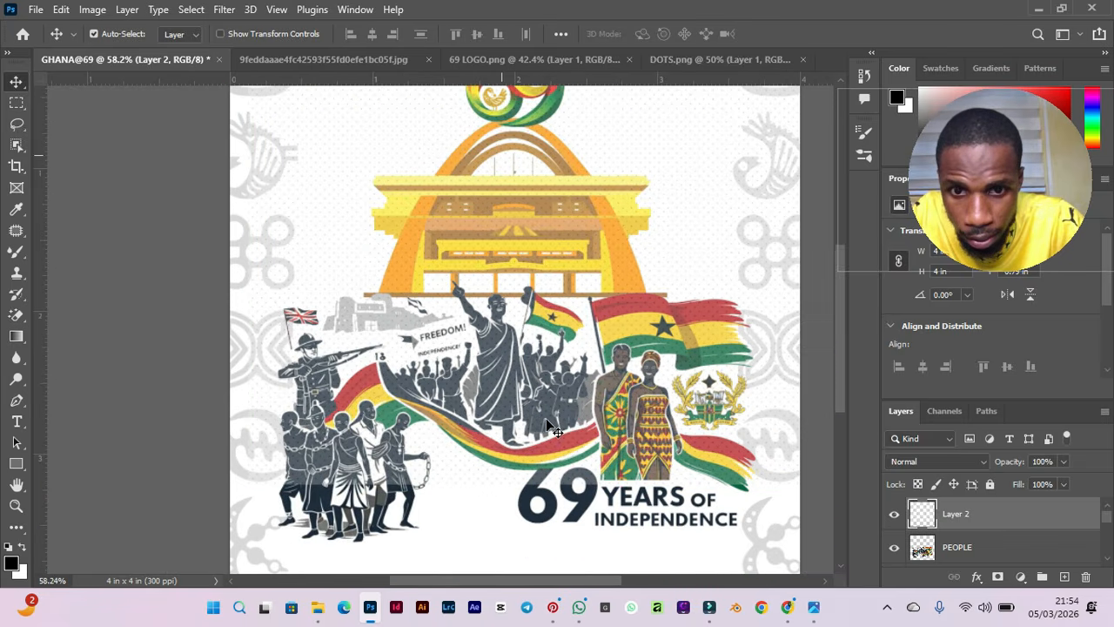
pyautogui.moveTo(638, 174); pyautogui.dragTo(626, 265)
pyautogui.scroll(3, 619, 399)
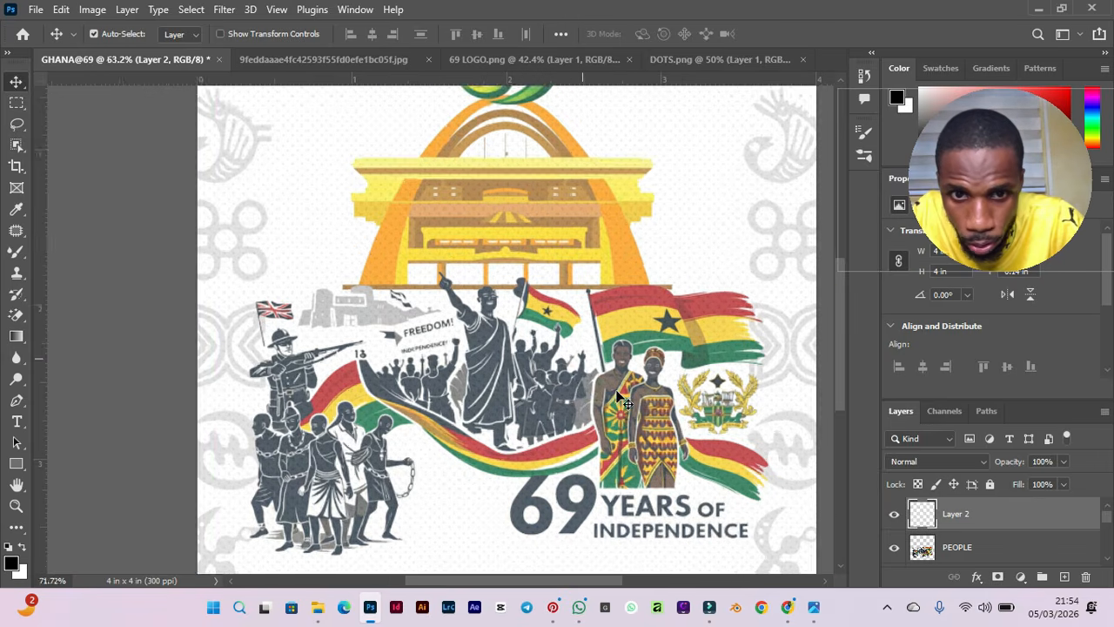
pyautogui.scroll(-1, 619, 399)
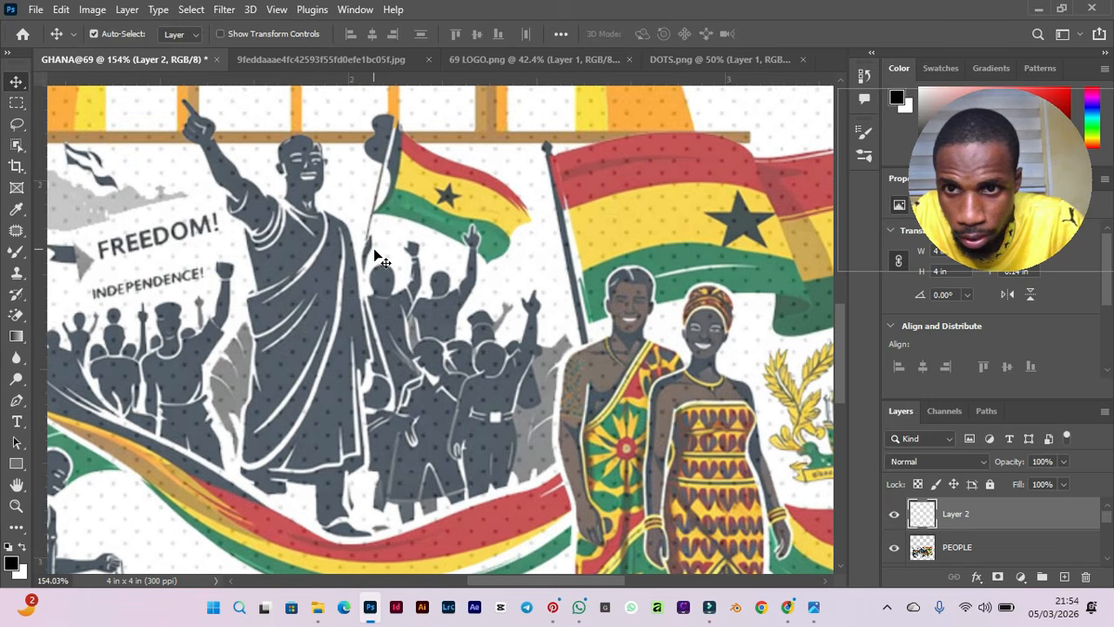
pyautogui.scroll(-1, 373, 248)
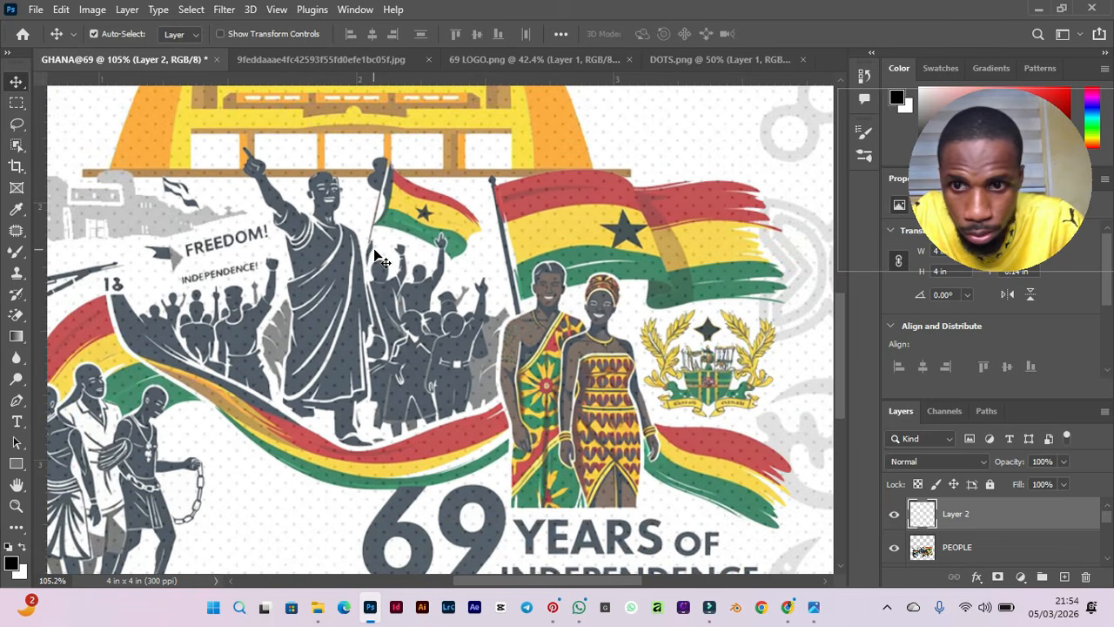
pyautogui.scroll(-1, 375, 255)
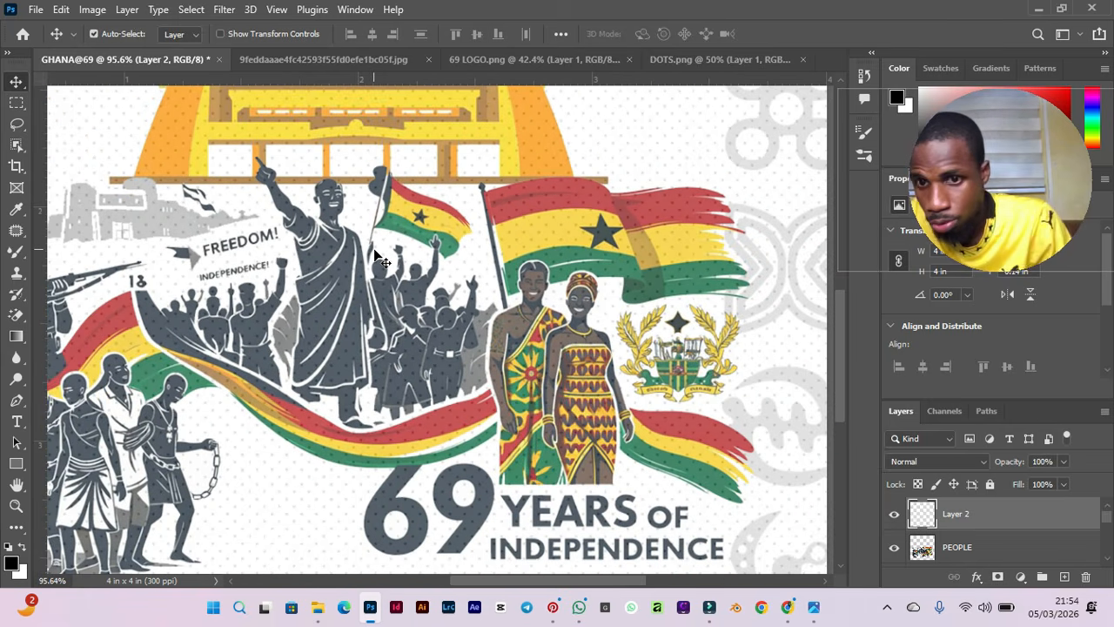
pyautogui.scroll(-2, 376, 257)
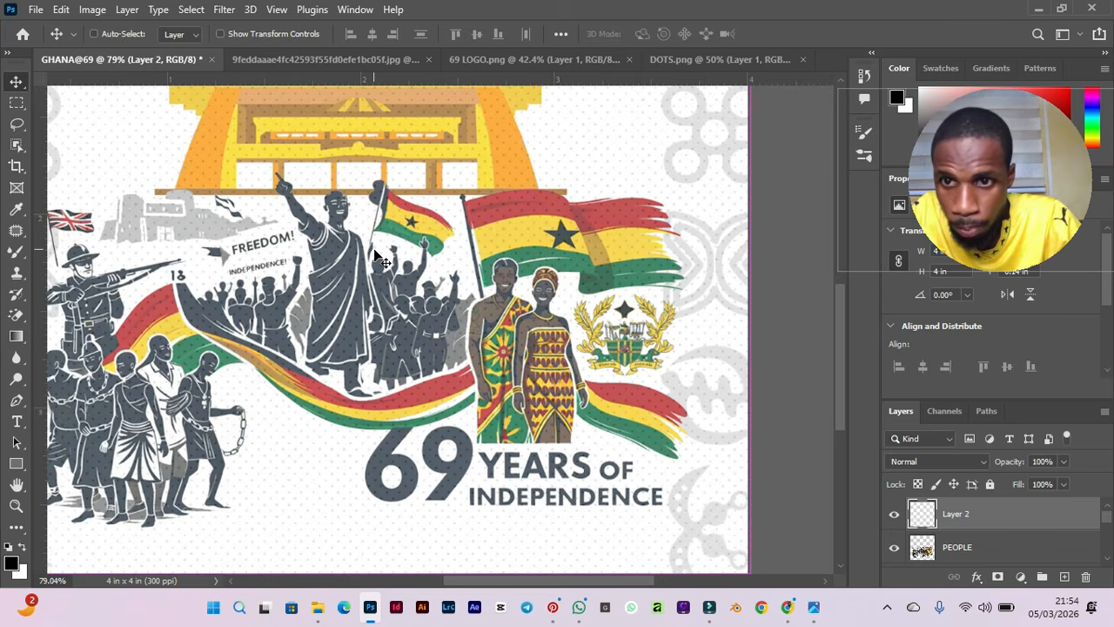
pyautogui.scroll(-1, 376, 257)
pyautogui.scroll(-3, 376, 257)
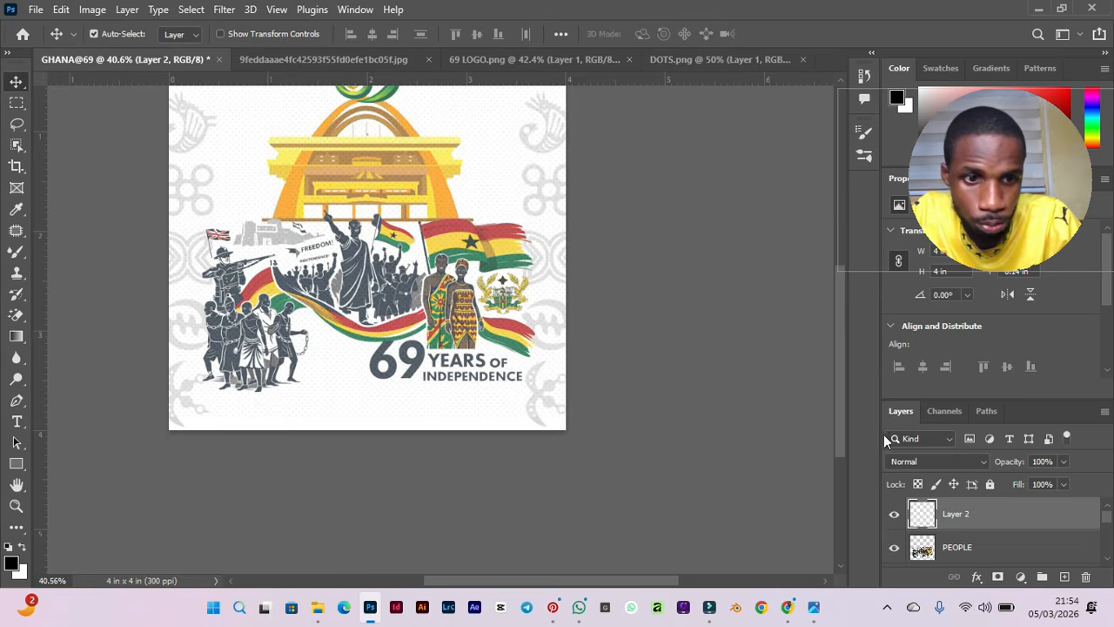
# Set the dot pattern layer's blend mode to Multiply.
pyautogui.click(930, 468)
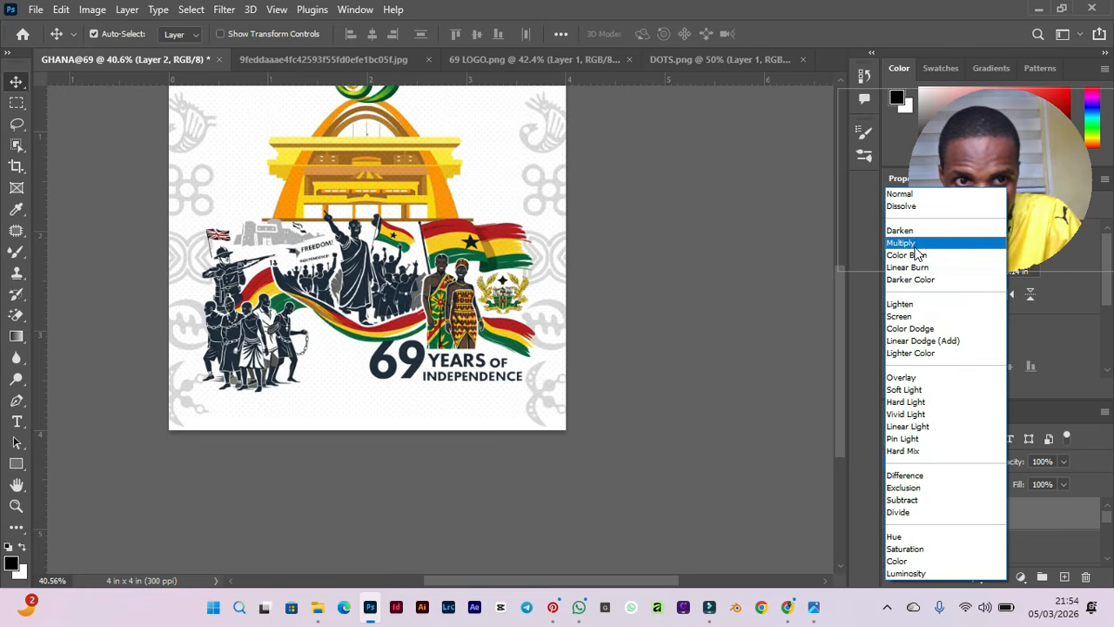
pyautogui.click(915, 246)
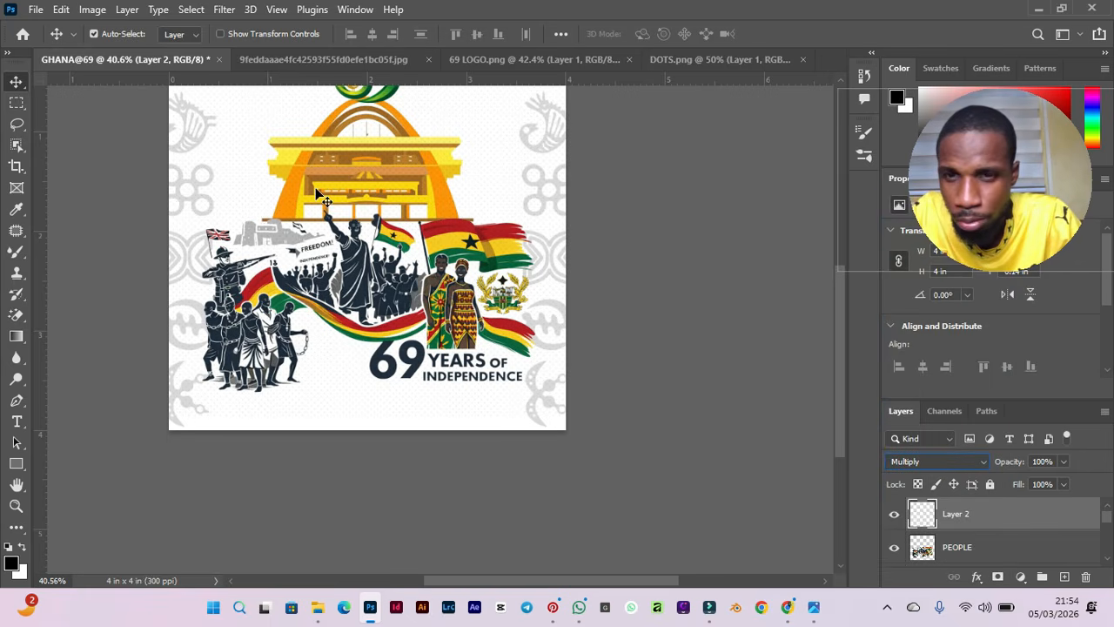
pyautogui.moveTo(838, 302); pyautogui.dragTo(831, 269)
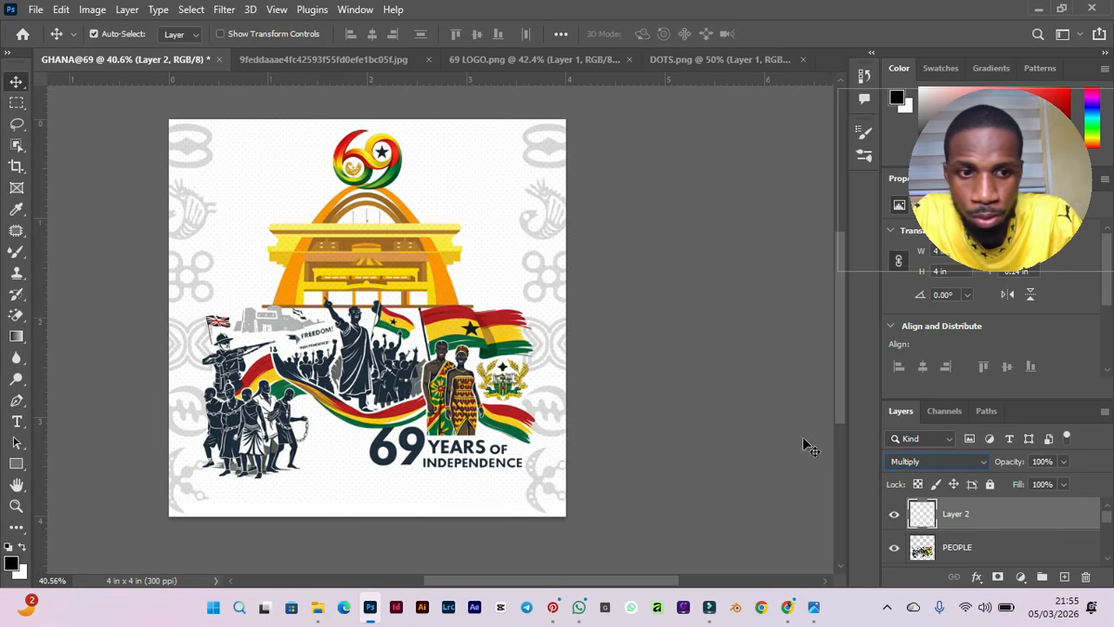
pyautogui.click(977, 515)
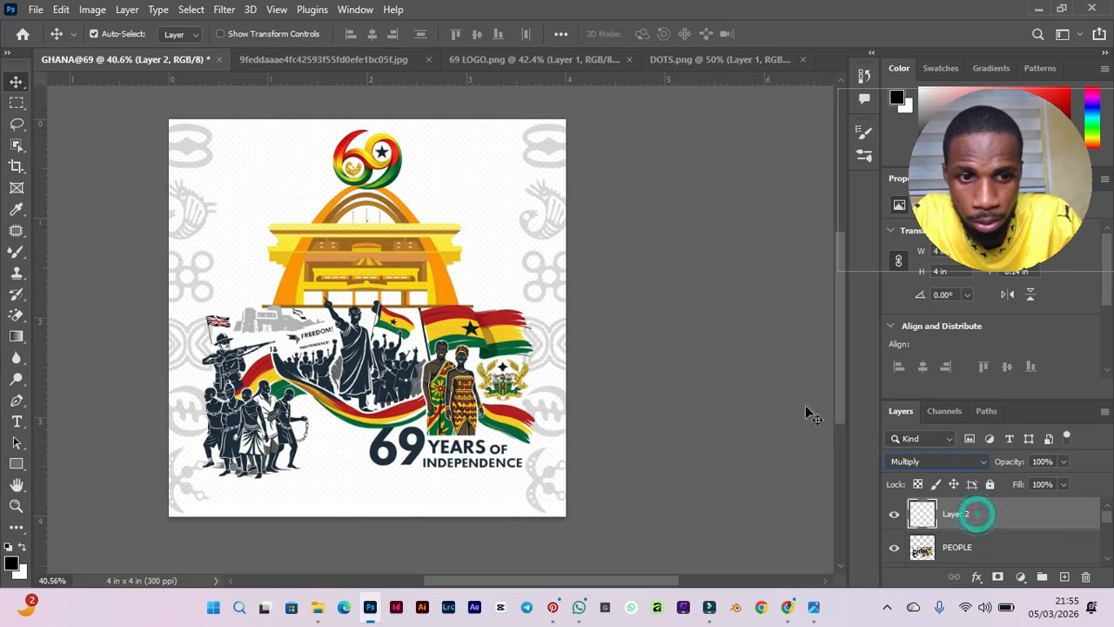
pyautogui.click(691, 320)
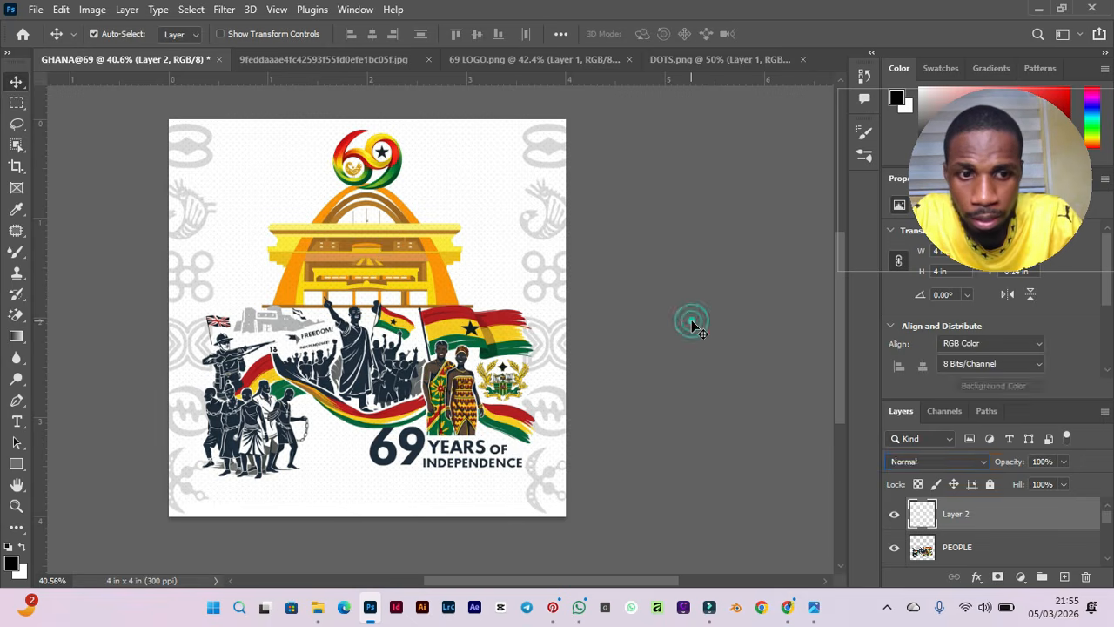
pyautogui.click(969, 522)
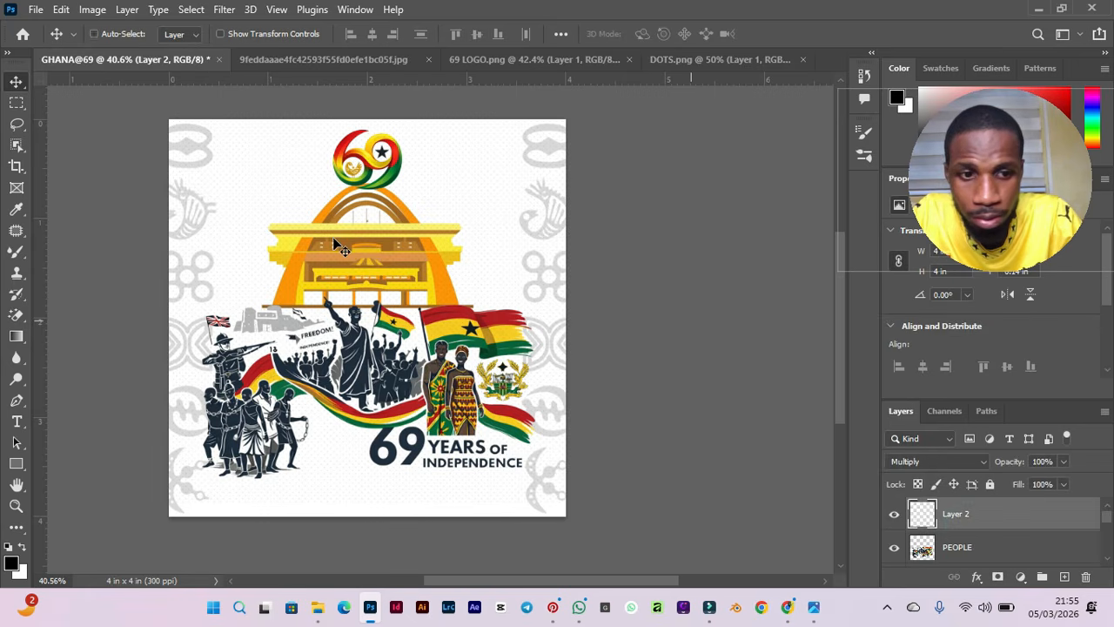
pyautogui.scroll(5, 333, 241)
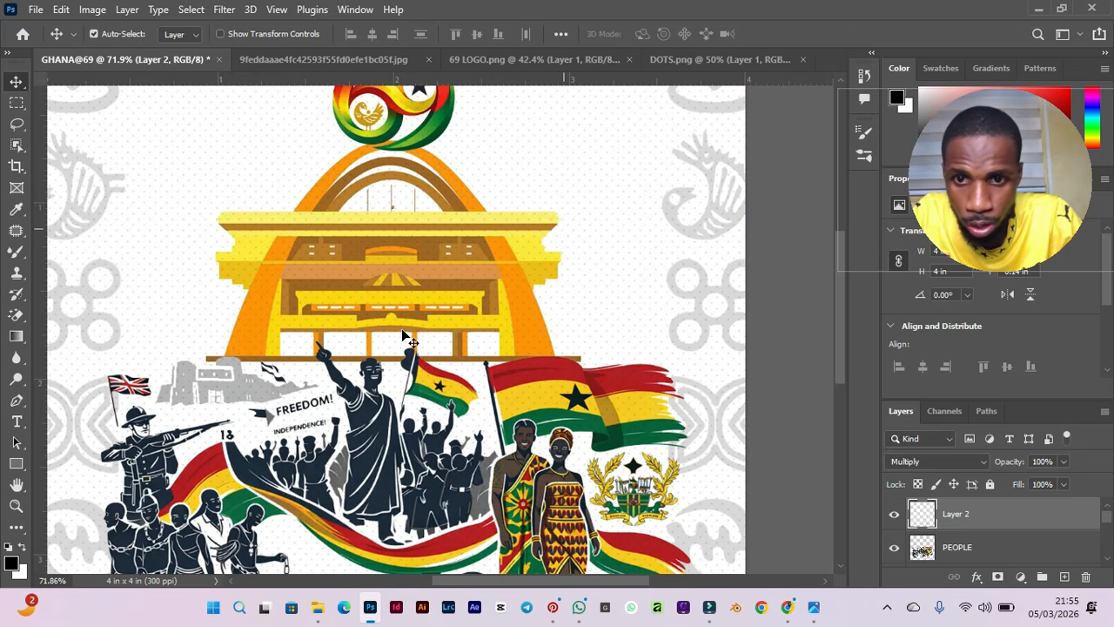
# Zoom and scroll around the flyer to examine how the dot pattern sits over the building and artwork.
pyautogui.press('super+d')
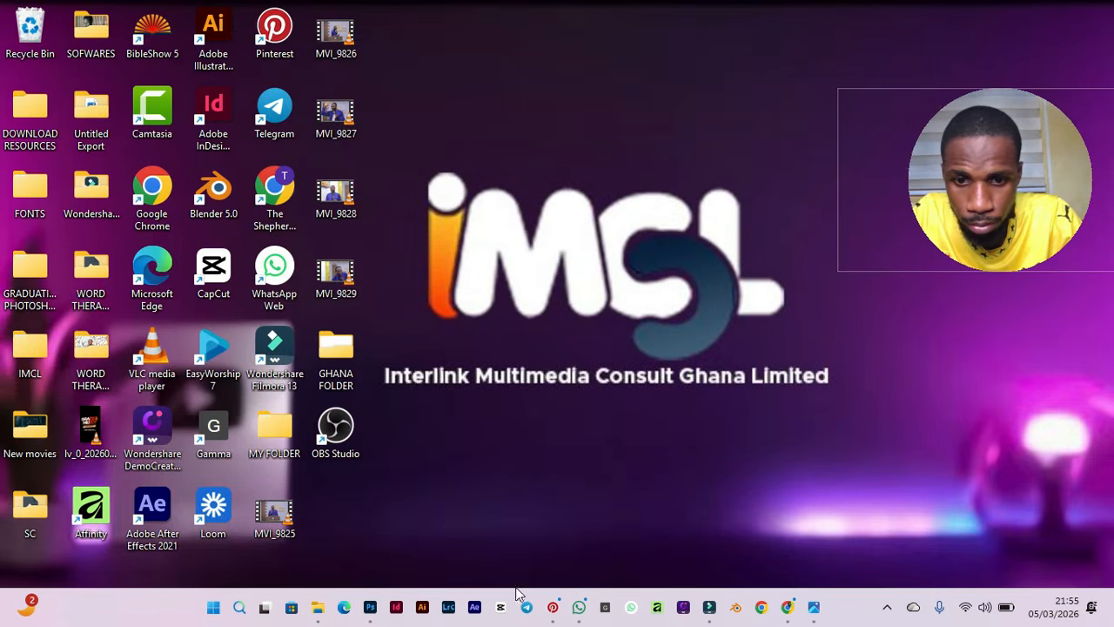
pyautogui.click(370, 607)
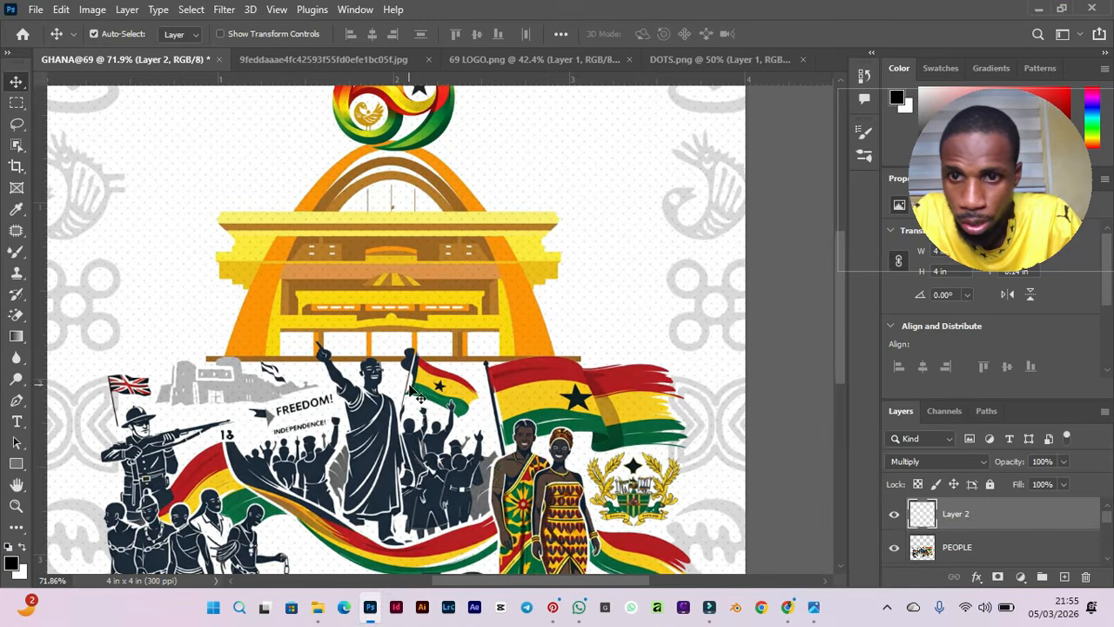
pyautogui.scroll(2, 403, 276)
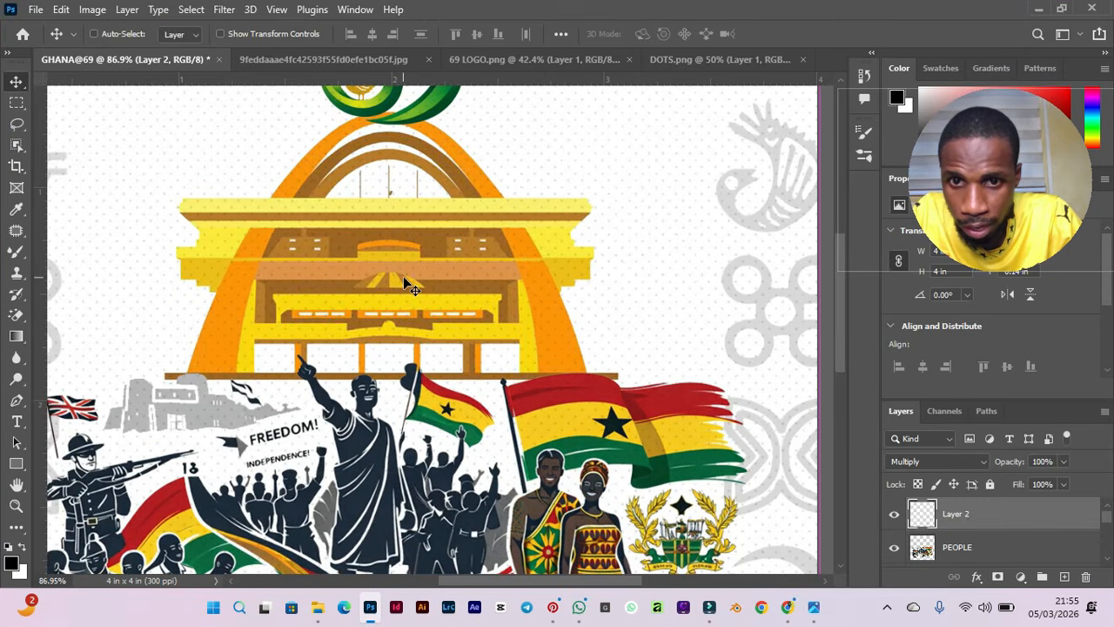
pyautogui.scroll(2, 403, 275)
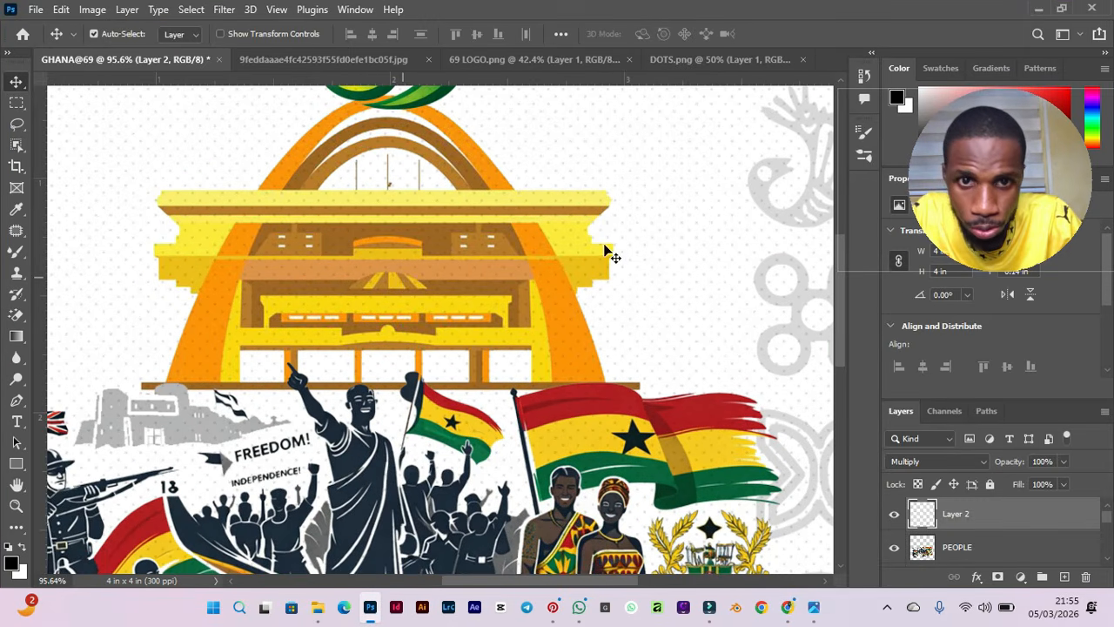
pyautogui.scroll(2, 607, 252)
pyautogui.scroll(-3, 400, 264)
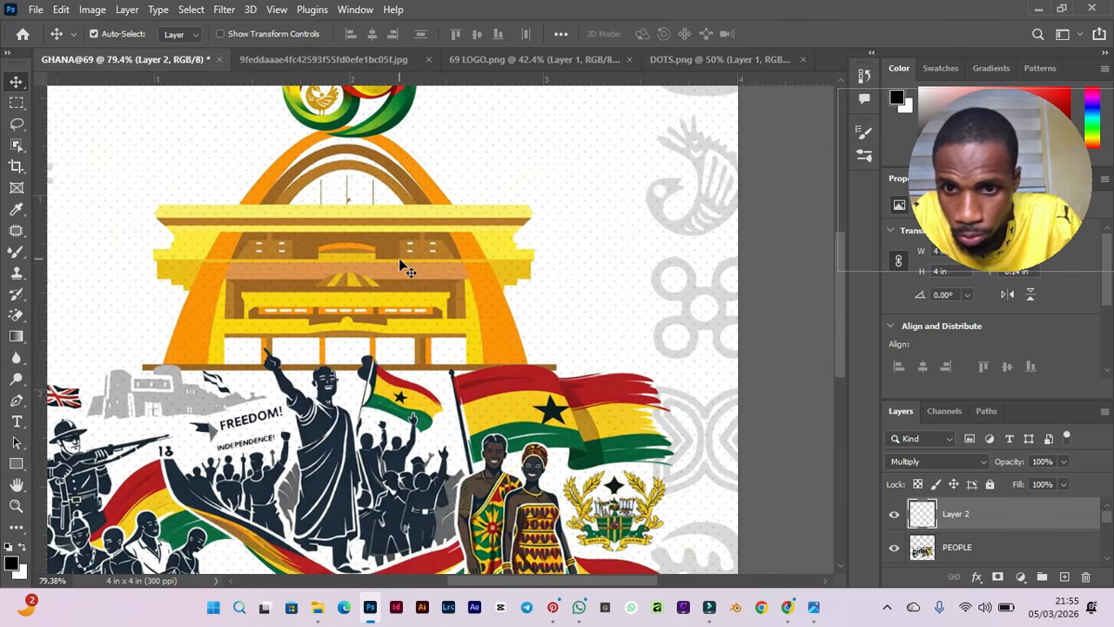
pyautogui.scroll(-2, 432, 463)
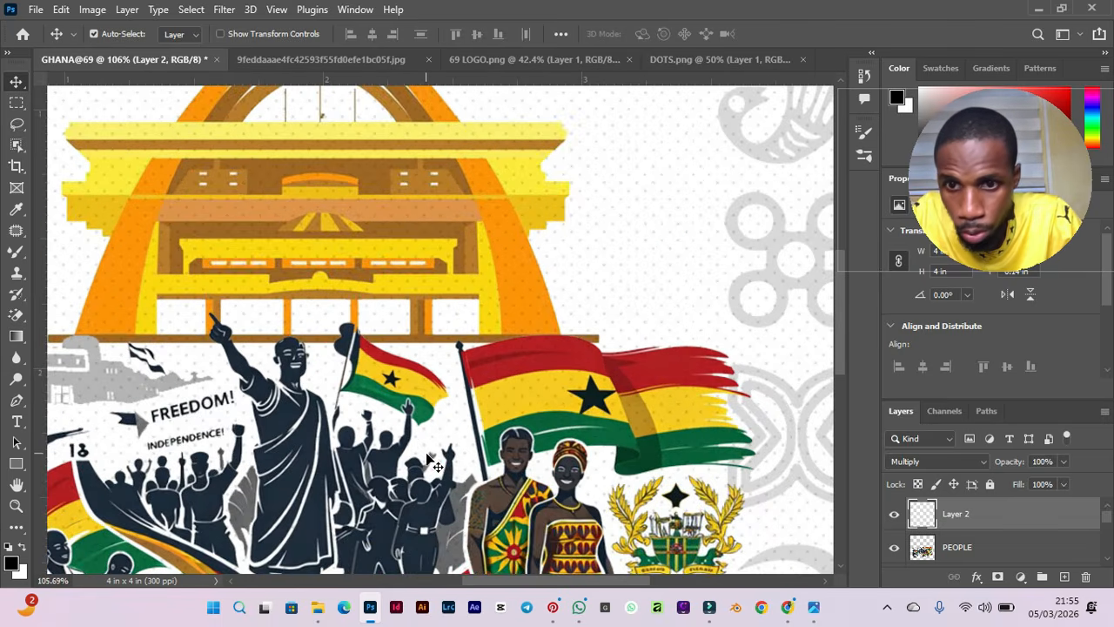
pyautogui.scroll(-2, 433, 463)
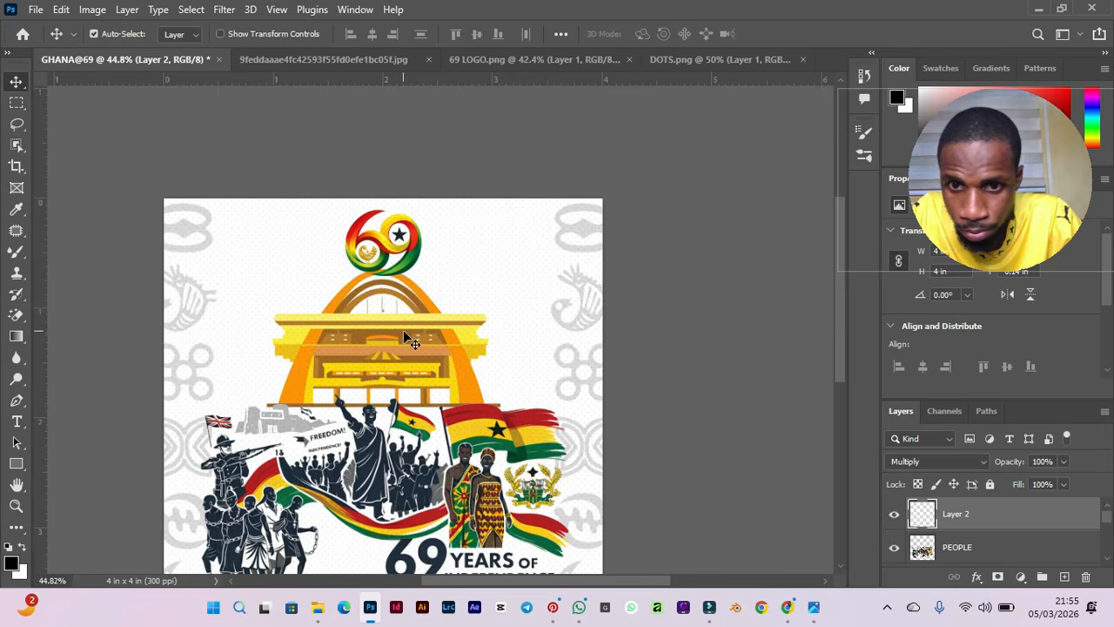
pyautogui.scroll(2, 352, 362)
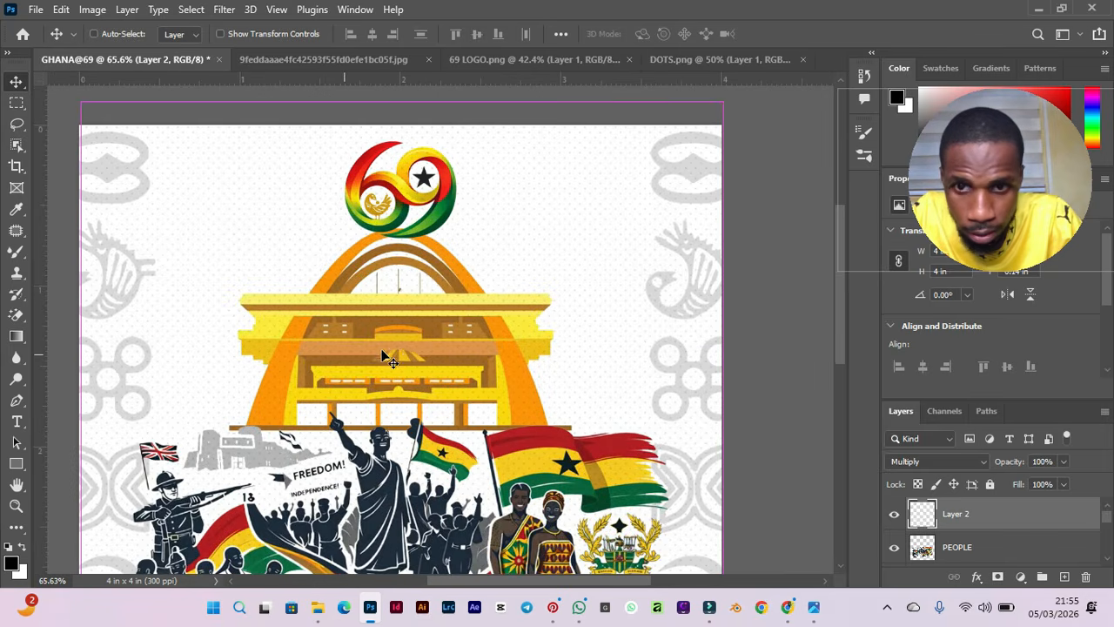
pyautogui.scroll(2, 383, 357)
pyautogui.scroll(2, 377, 348)
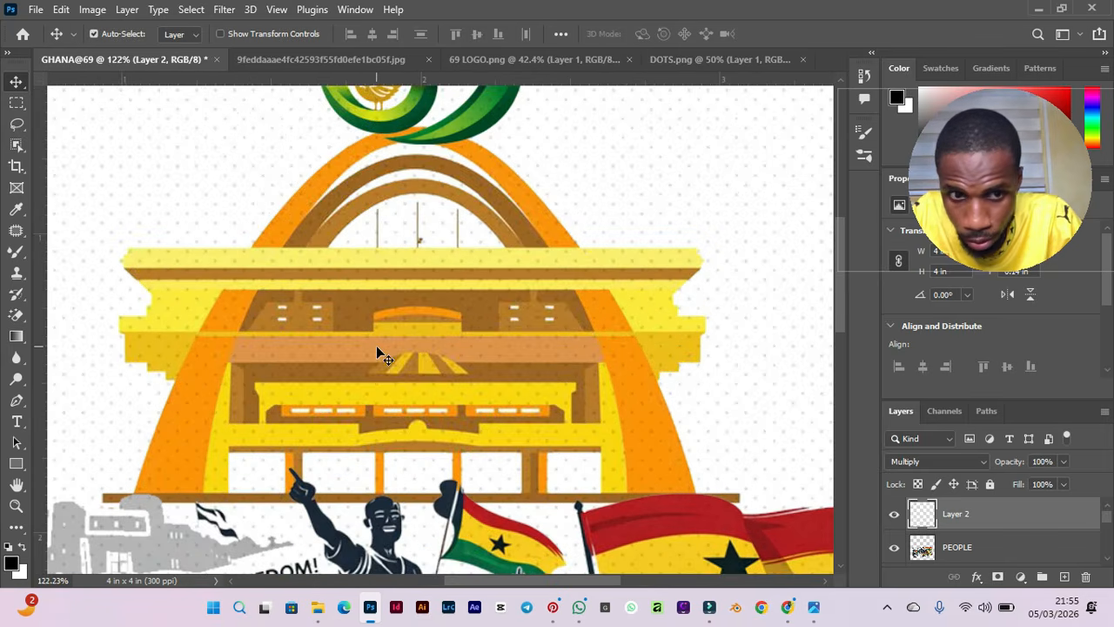
pyautogui.scroll(-5, 476, 284)
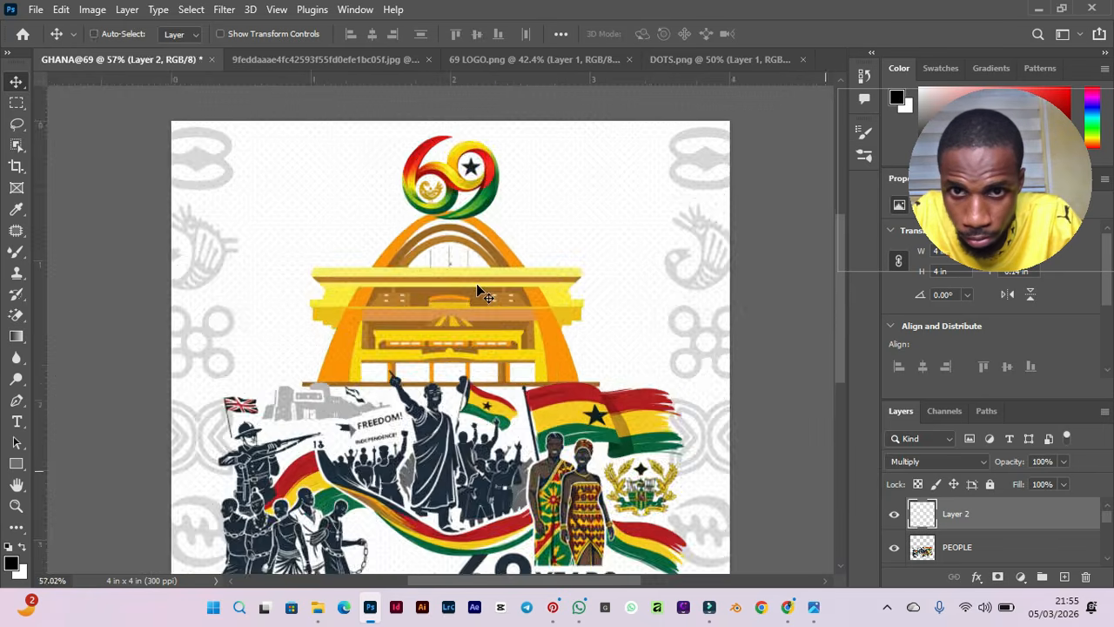
pyautogui.scroll(-1, 476, 290)
pyautogui.scroll(3, 477, 296)
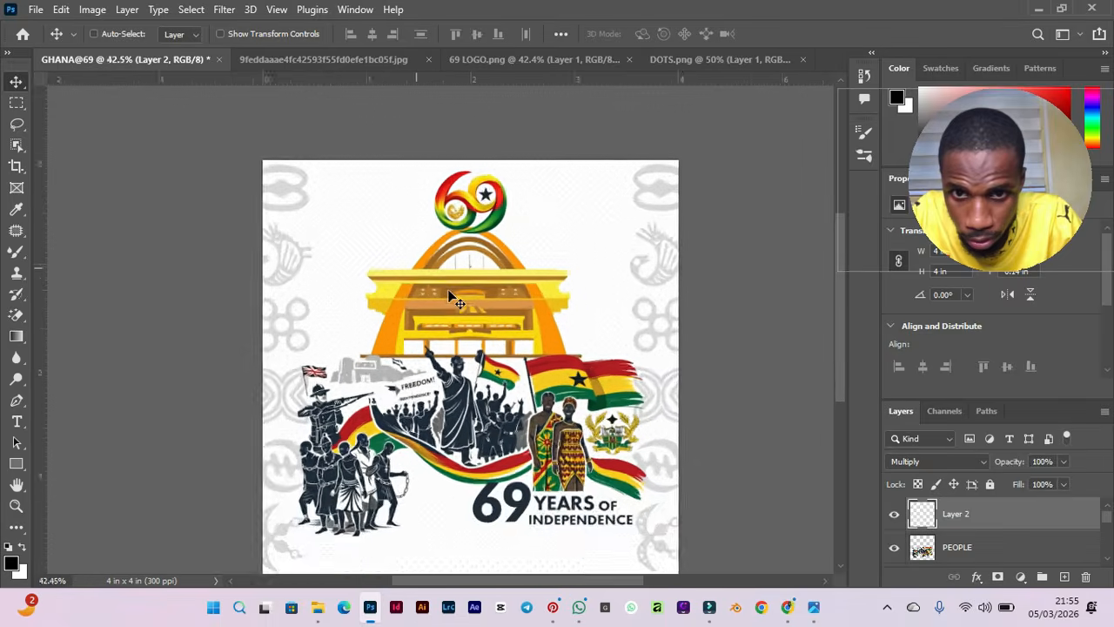
pyautogui.scroll(1, 474, 401)
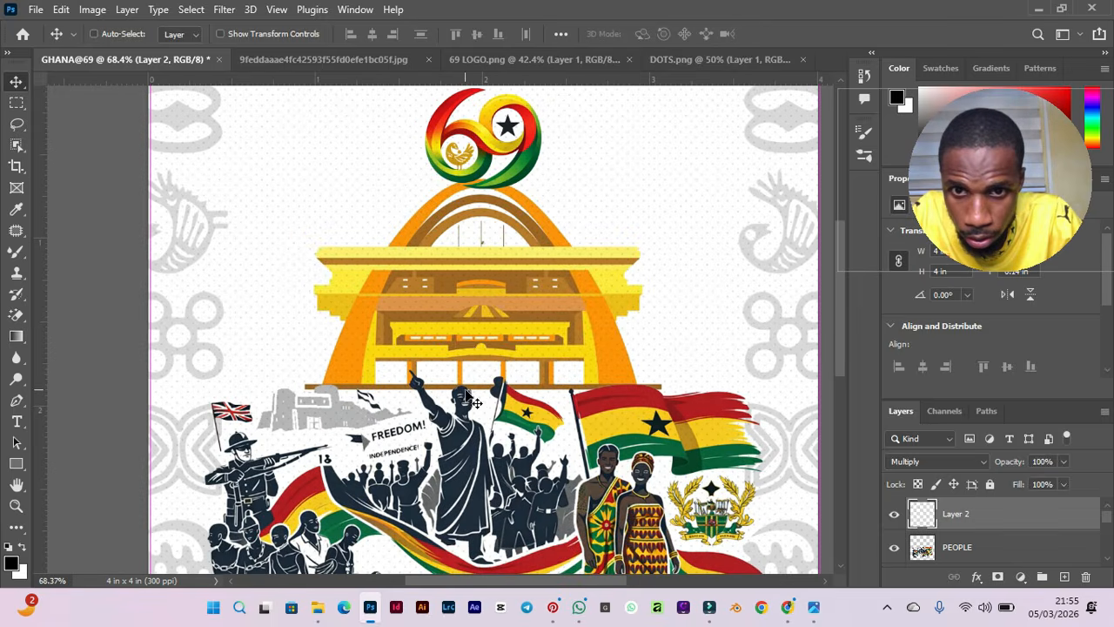
pyautogui.scroll(3, 458, 331)
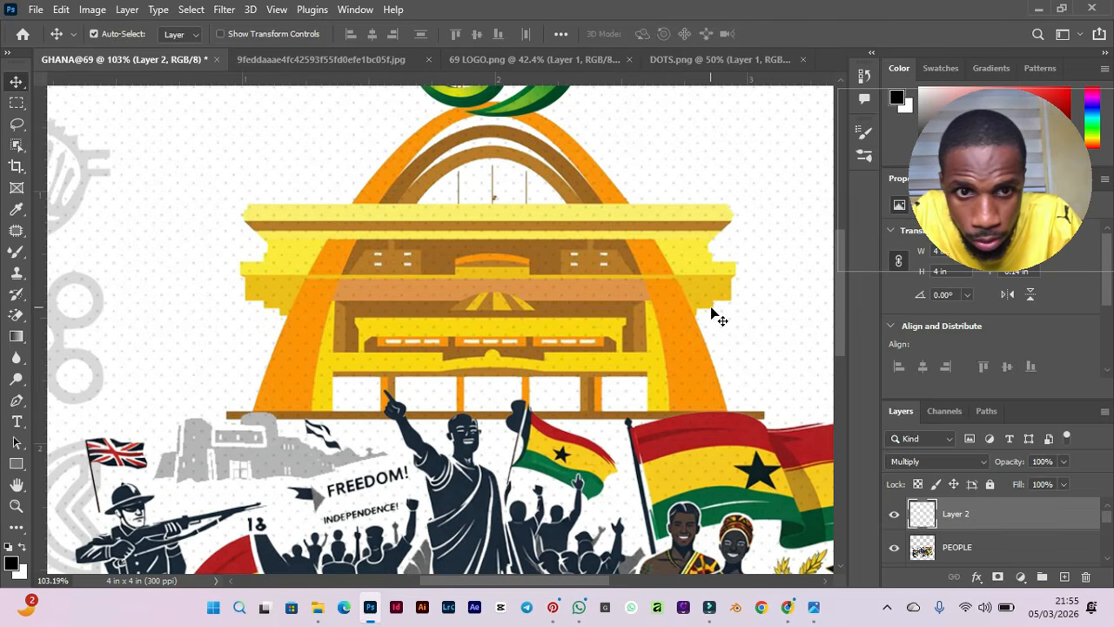
pyautogui.scroll(-2, 713, 312)
pyautogui.scroll(-2, 713, 315)
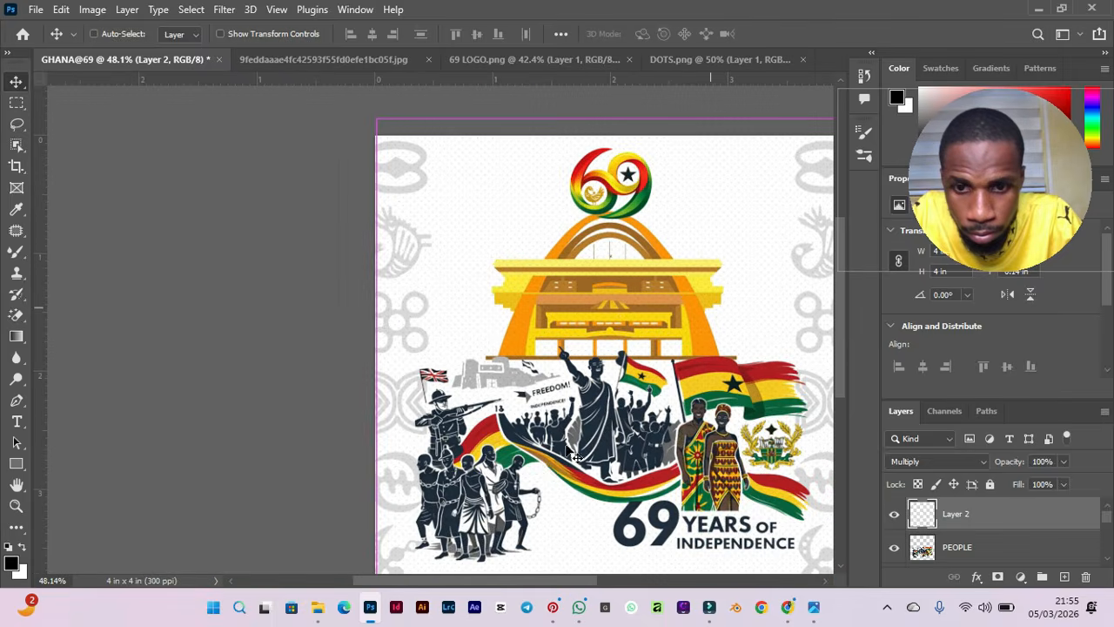
pyautogui.scroll(-1, 444, 557)
pyautogui.moveTo(428, 581); pyautogui.dragTo(485, 580)
pyautogui.moveTo(836, 293); pyautogui.dragTo(837, 340)
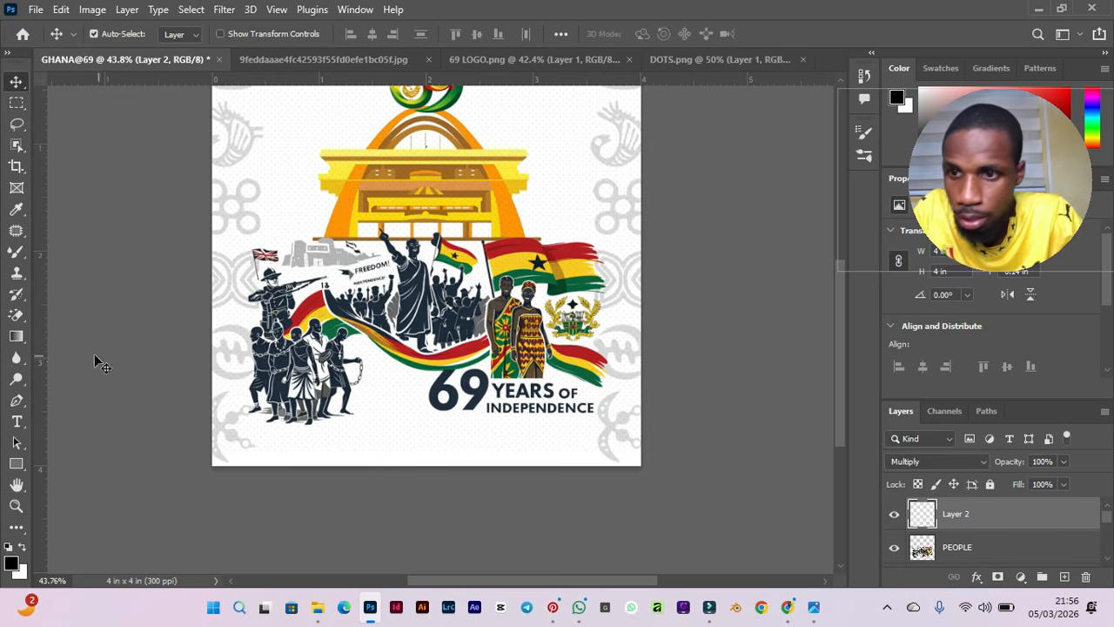
# Add a text layer centred below the 69 YEARS OF INDEPENDENCE title and set its text colour to 000000.
pyautogui.click(16, 425)
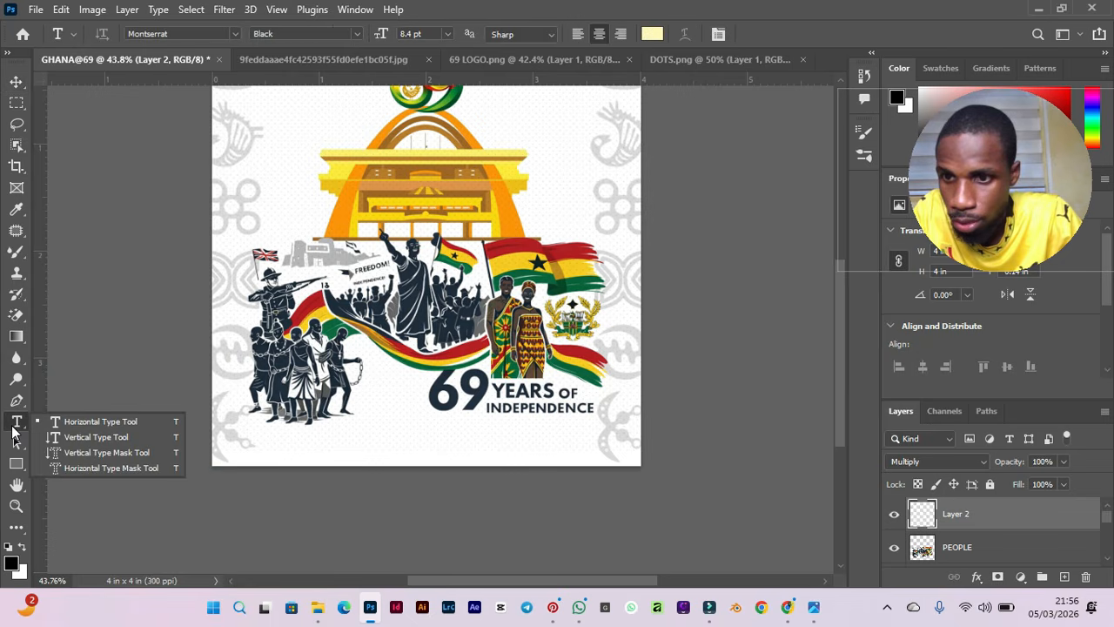
pyautogui.click(433, 436)
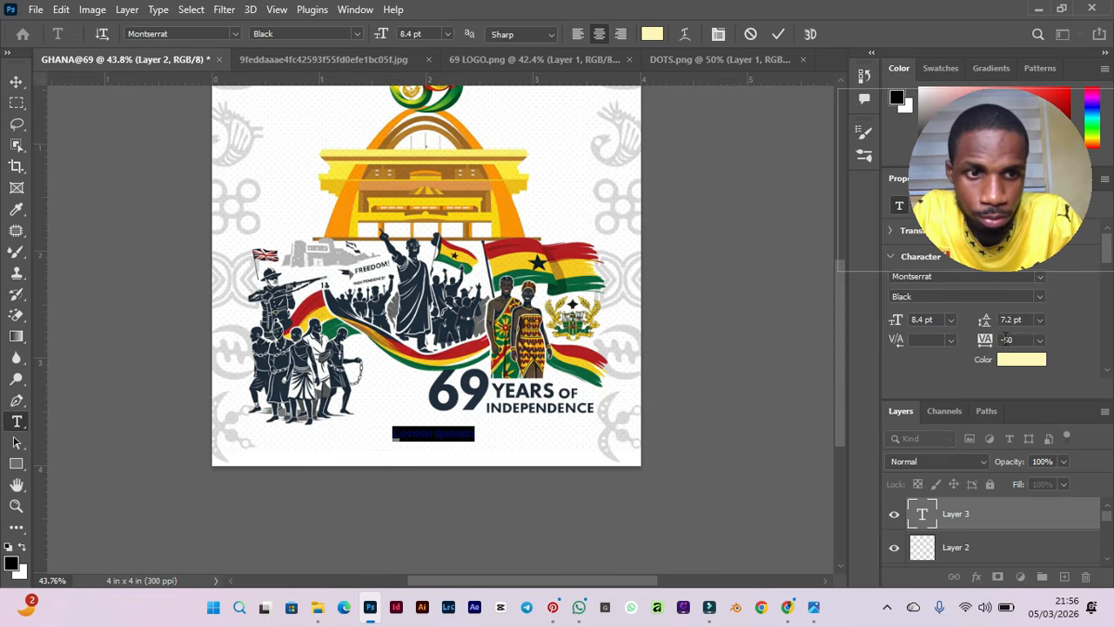
pyautogui.click(1021, 358)
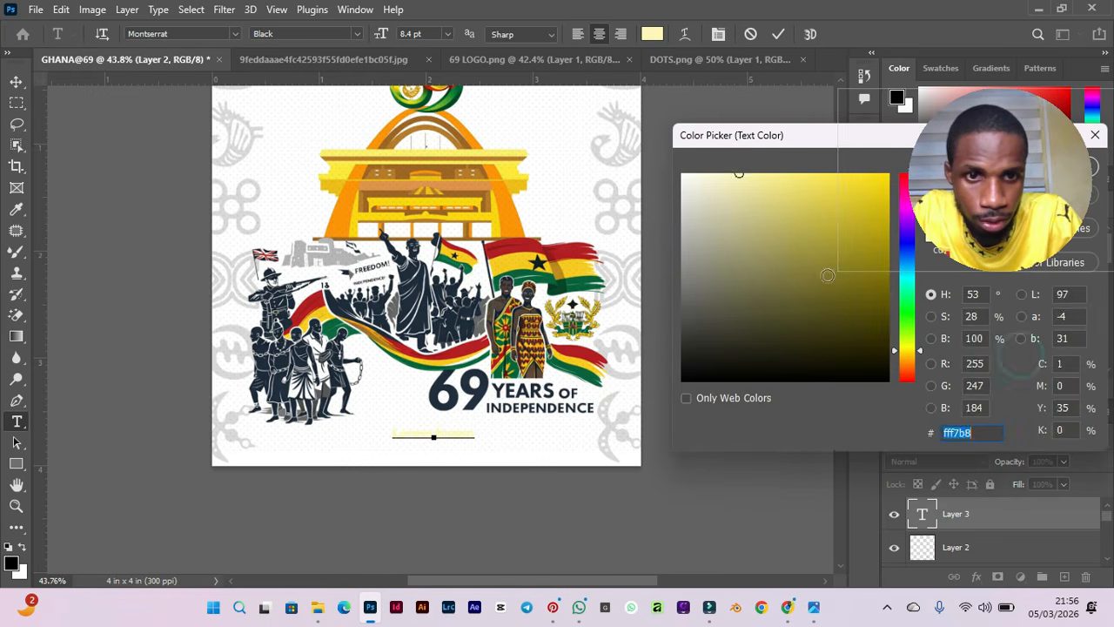
pyautogui.write('000000')
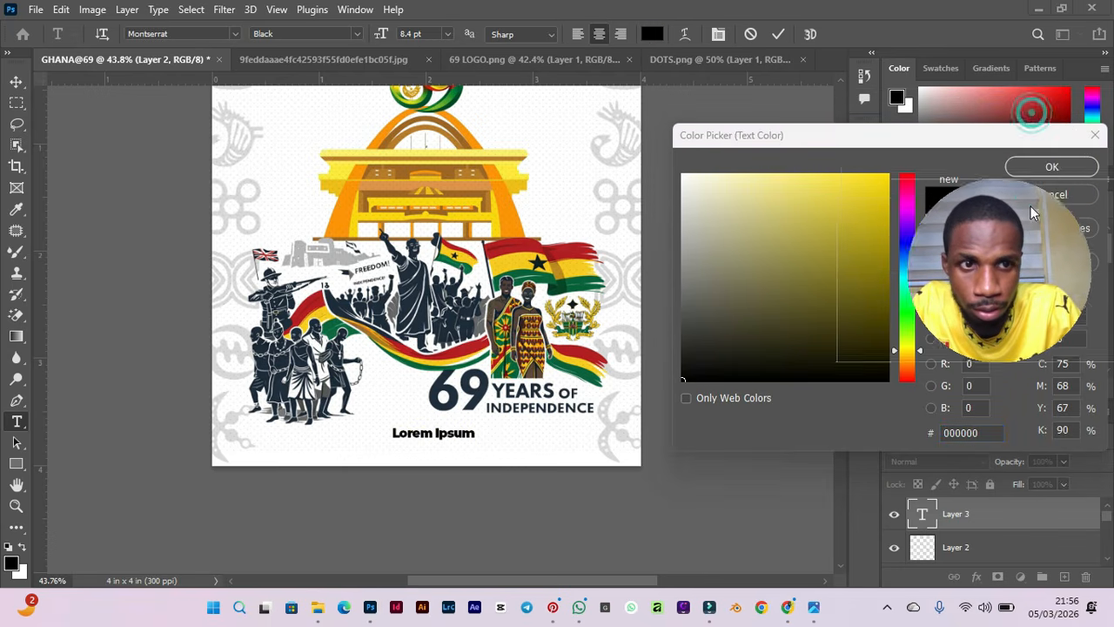
pyautogui.moveTo(1001, 240); pyautogui.dragTo(970, 422)
pyautogui.click(1045, 168)
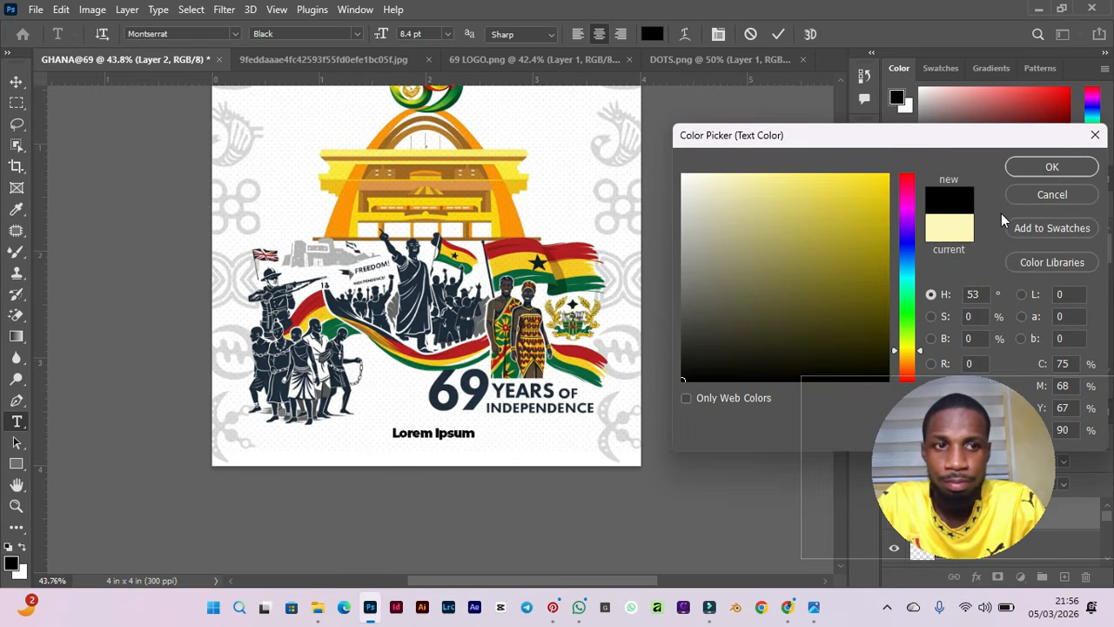
pyautogui.click(1045, 167)
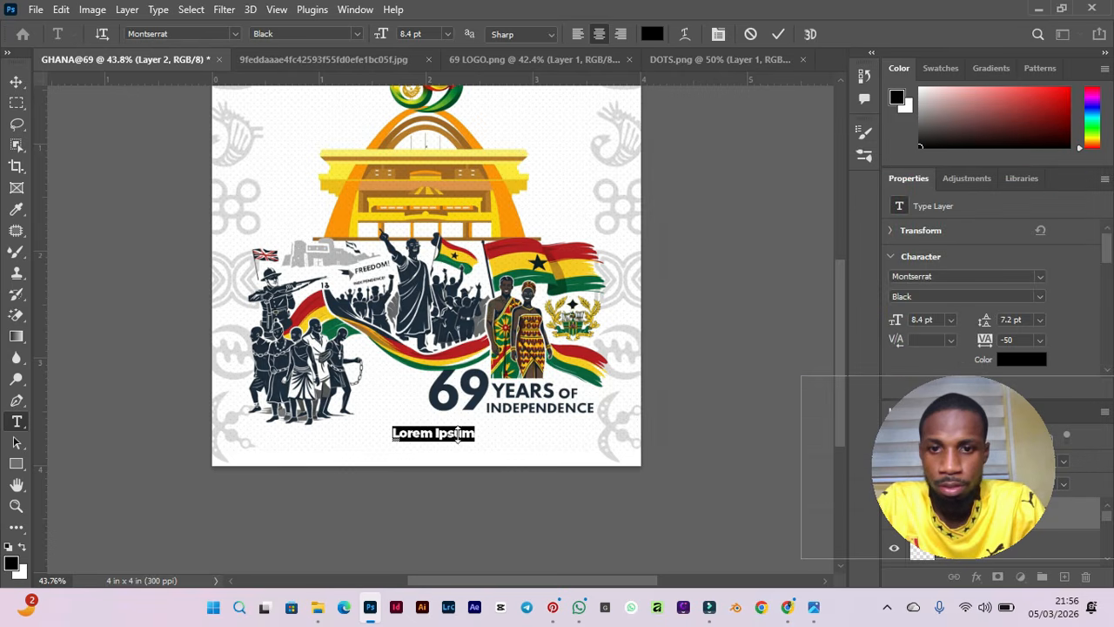
# Replace the placeholder text with the slogan 'Forward ever backward Never'.
pyautogui.press('BackSpace')
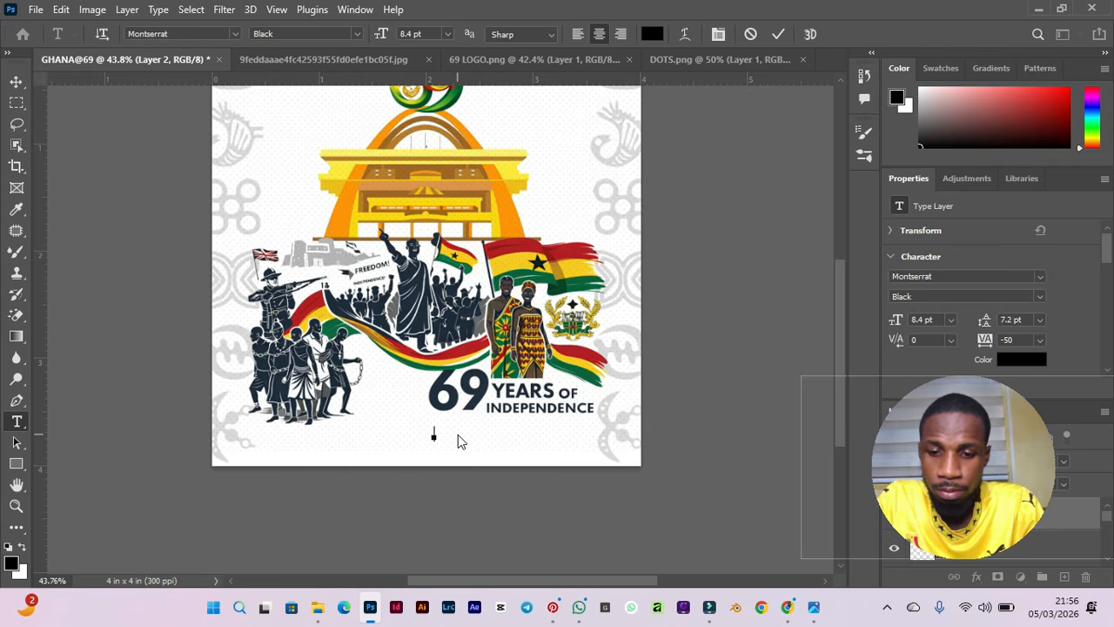
pyautogui.write('Forward')
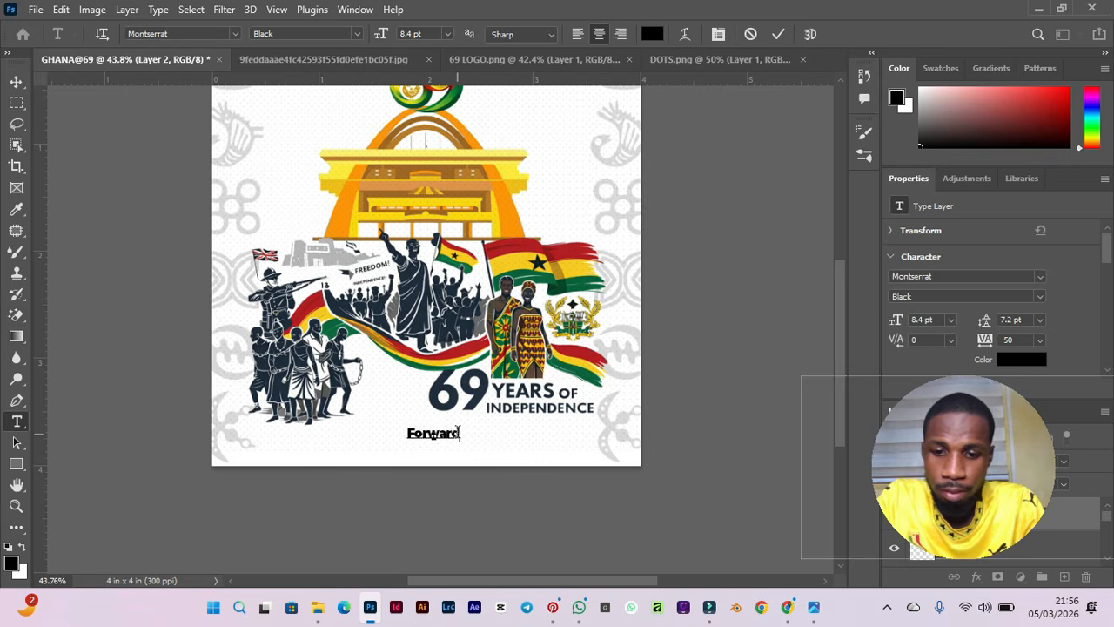
pyautogui.write(' ever backward')
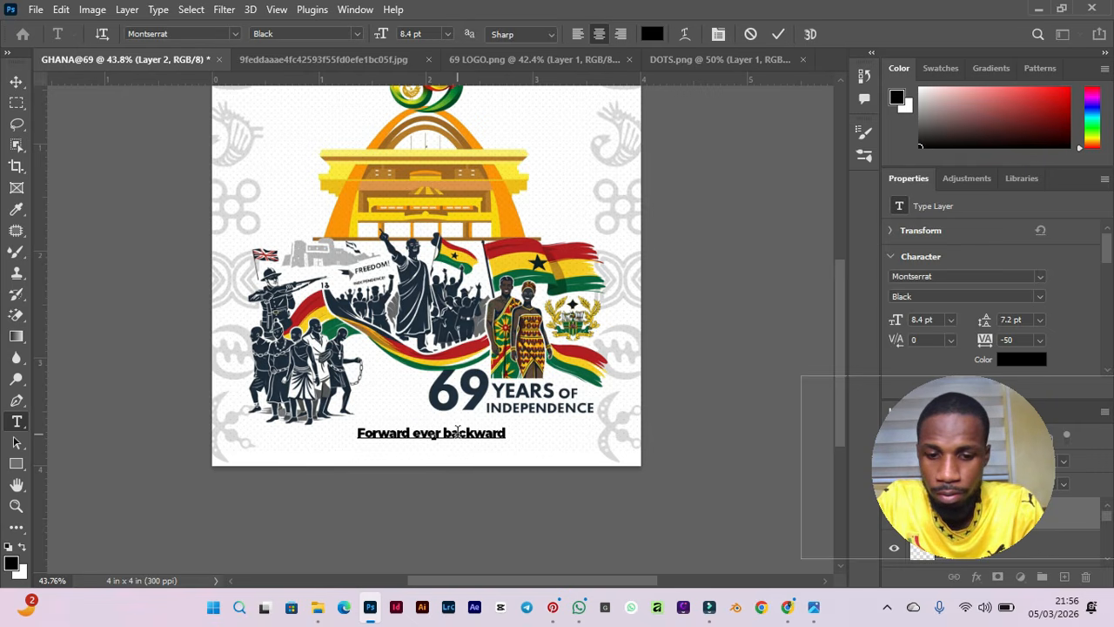
pyautogui.write(' N')
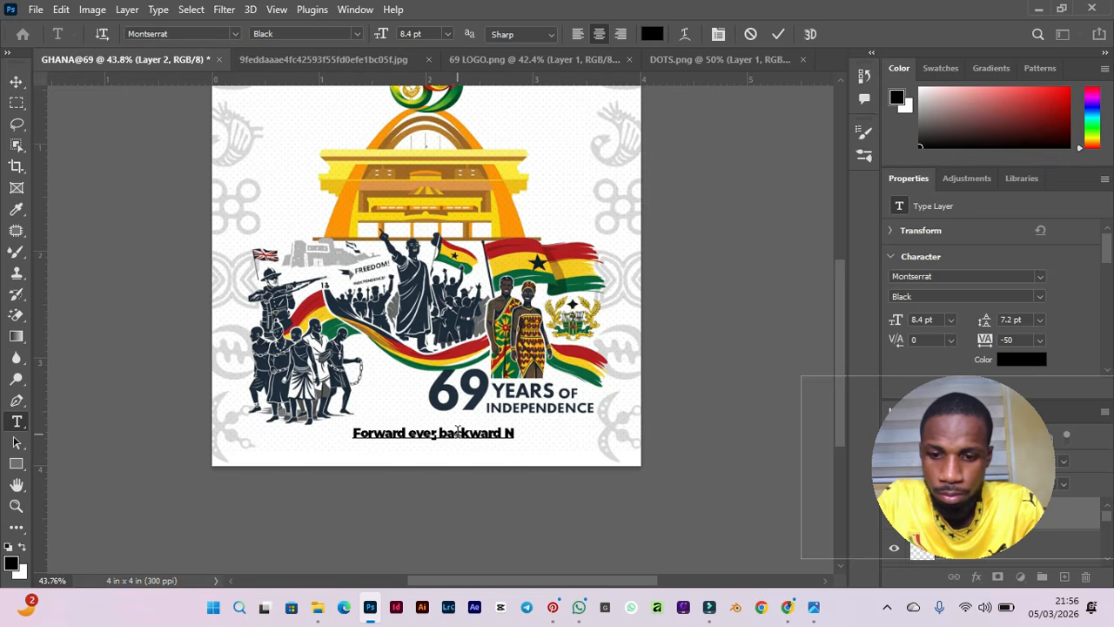
pyautogui.write('ever')
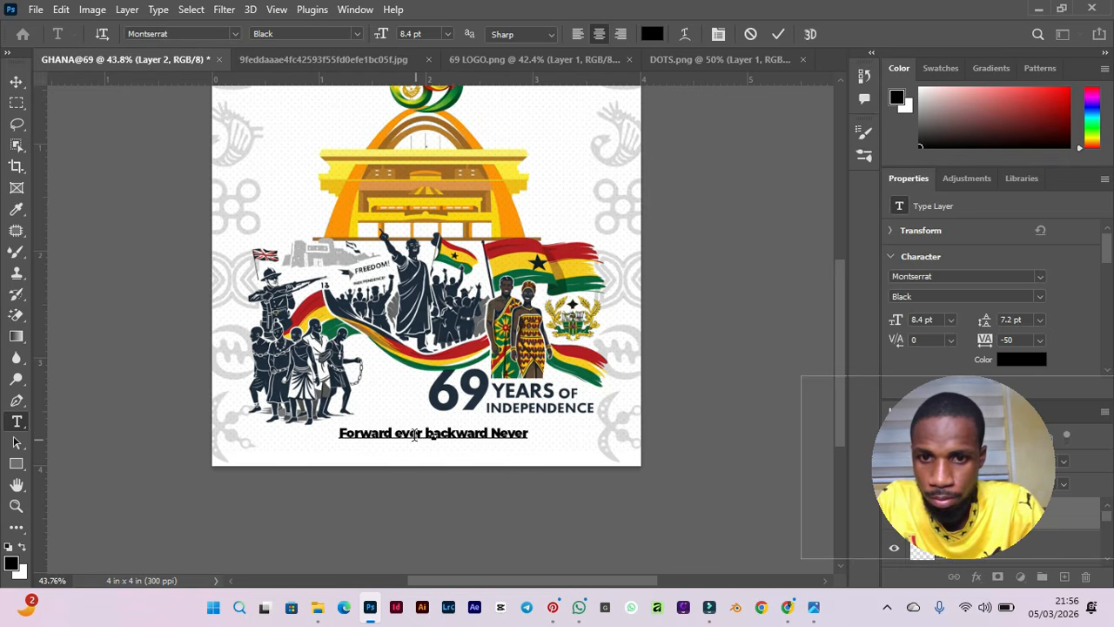
# Capitalise 'ever' and 'Never' so the line reads 'Forward EVER backward NEVER...'.
pyautogui.doubleClick(410, 432)
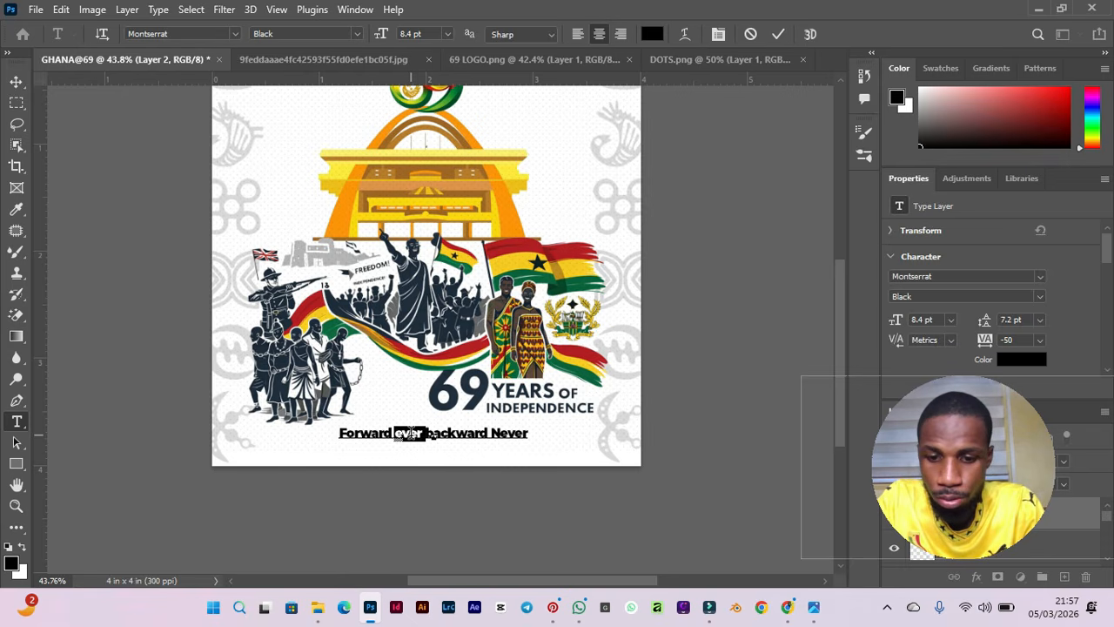
pyautogui.write('EVER')
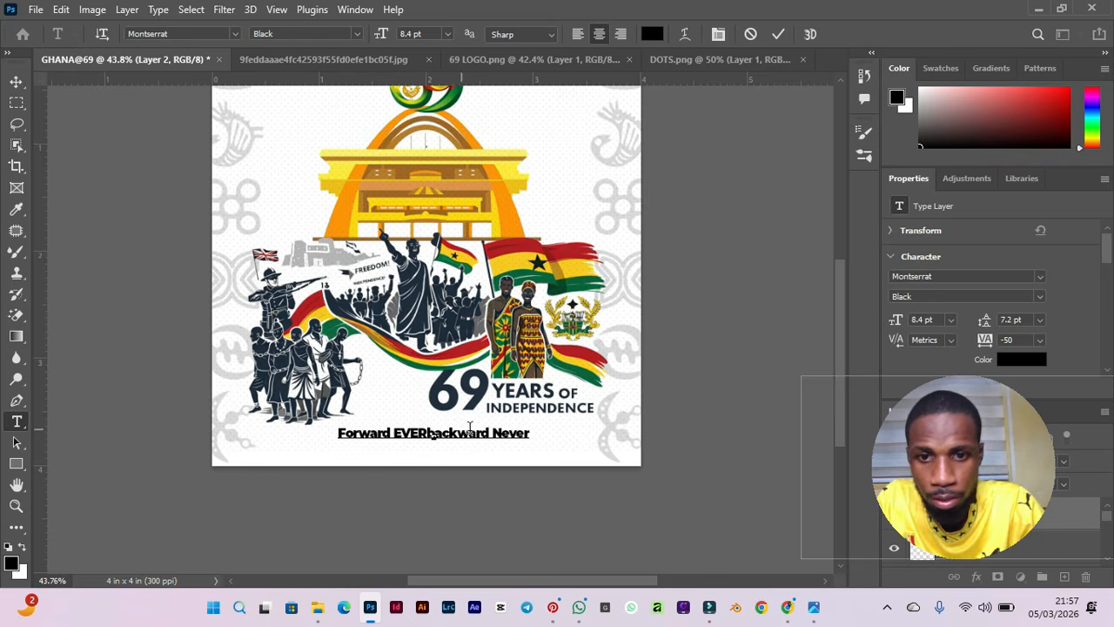
pyautogui.doubleClick(512, 433)
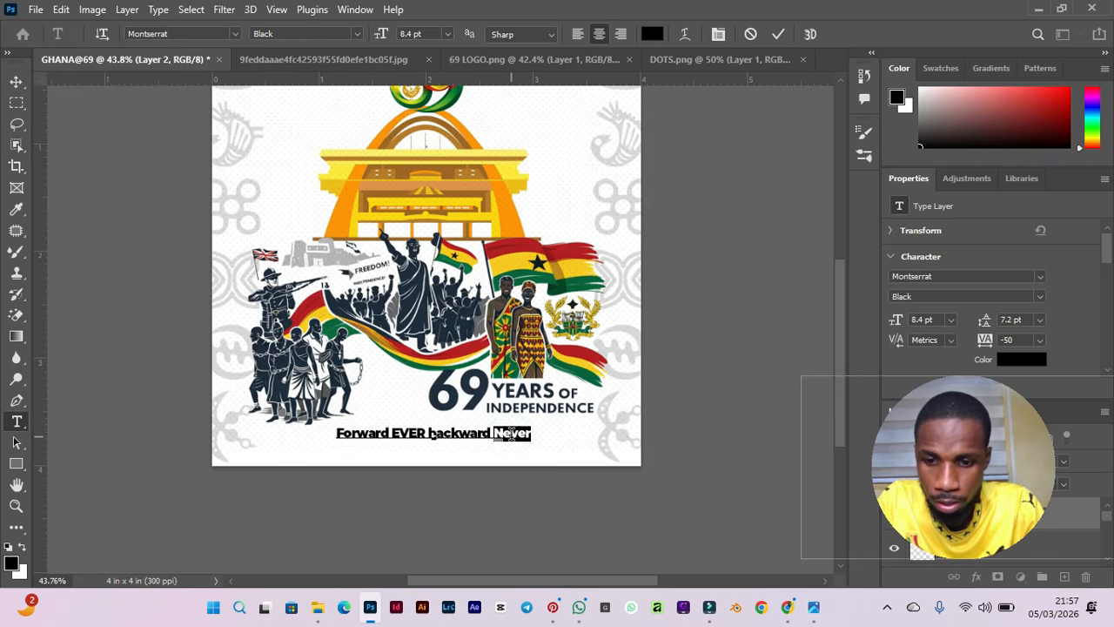
pyautogui.write('NEVER')
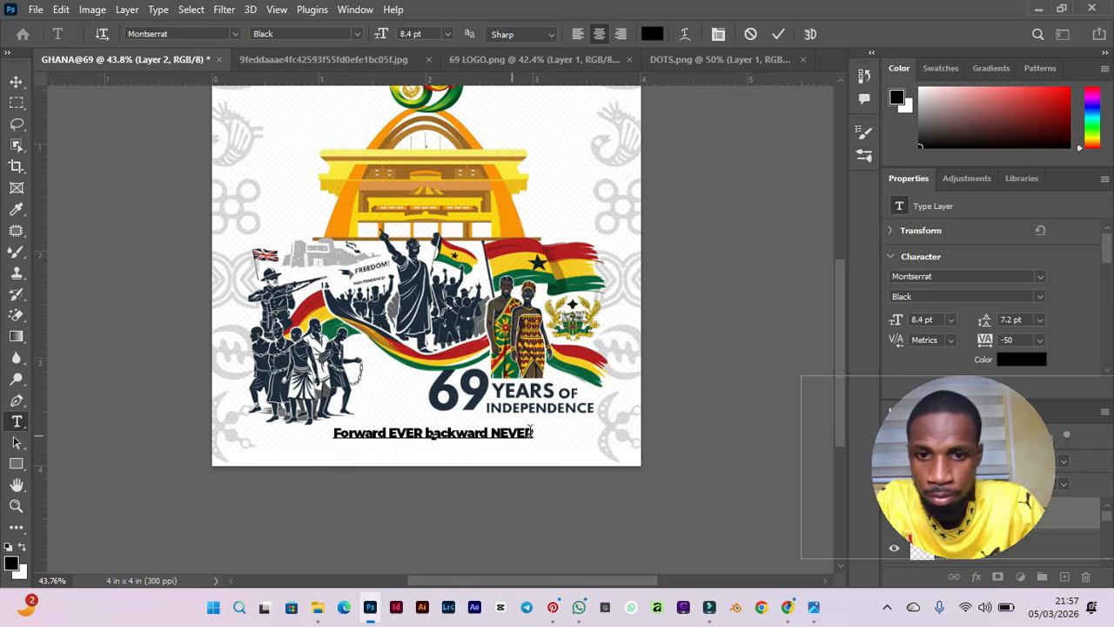
pyautogui.write('...')
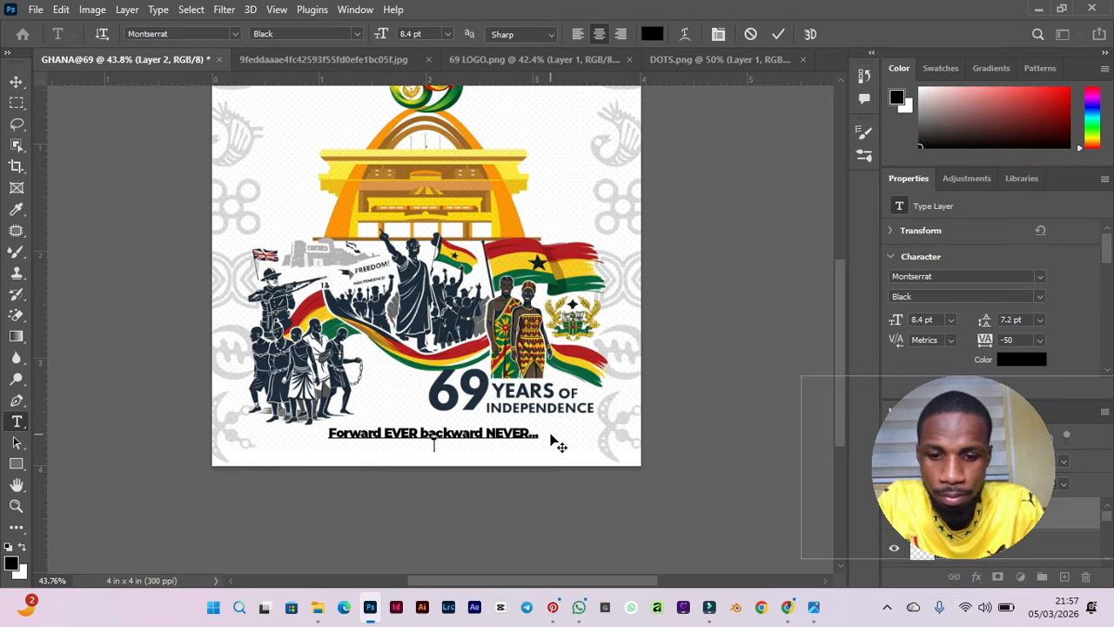
# Continue the slogan with a second line reading 'But it's good to remeber the past because of the'.
pyautogui.write("But it's go")
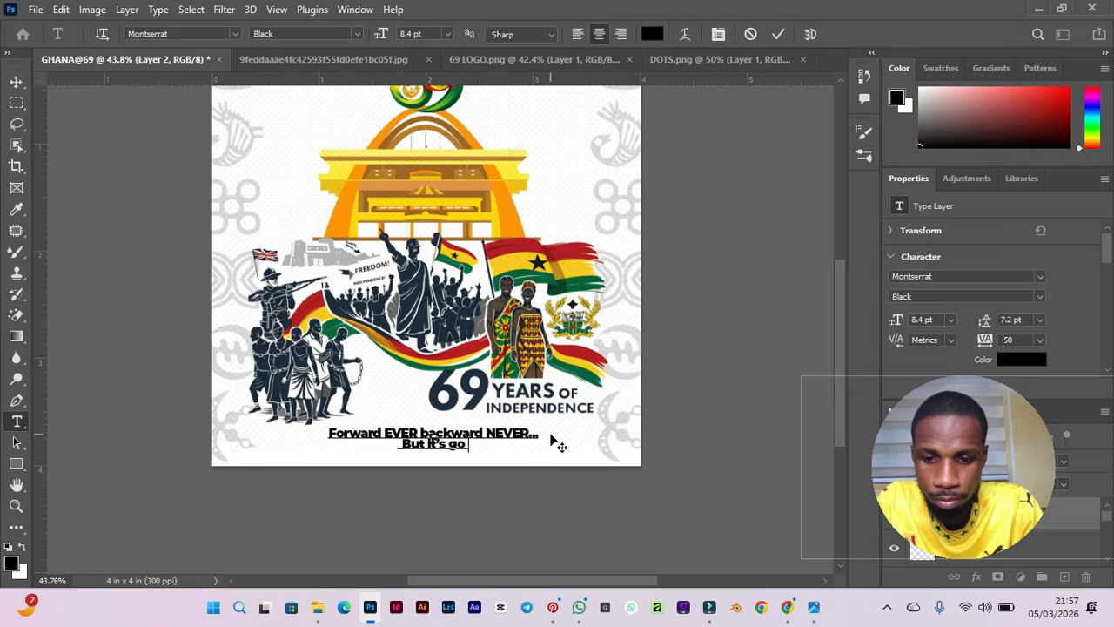
pyautogui.write('od to')
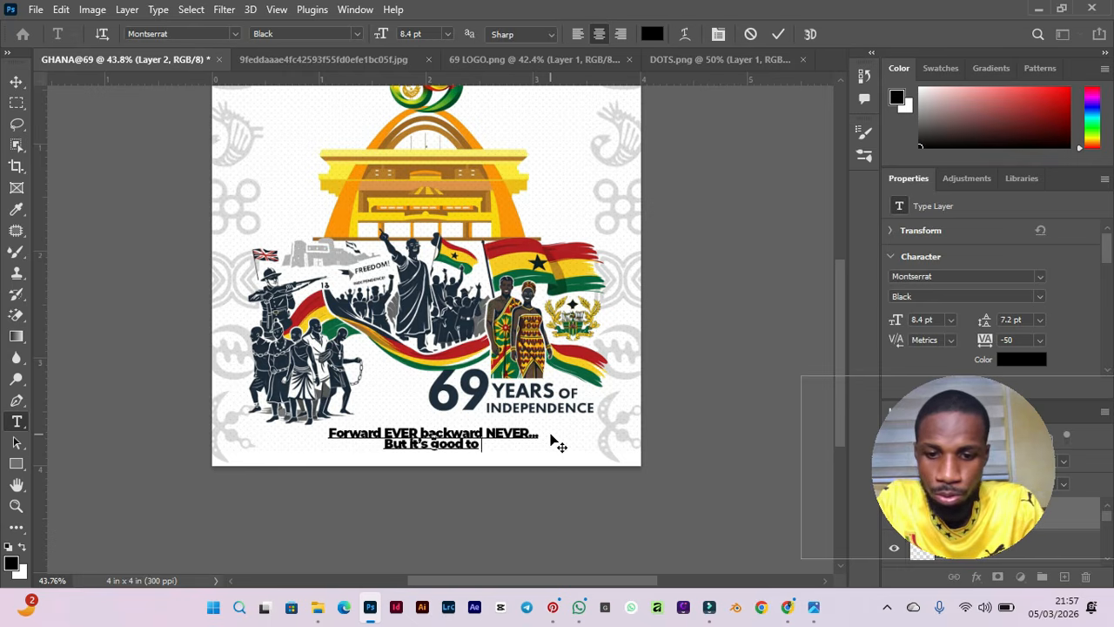
pyautogui.write(' reme')
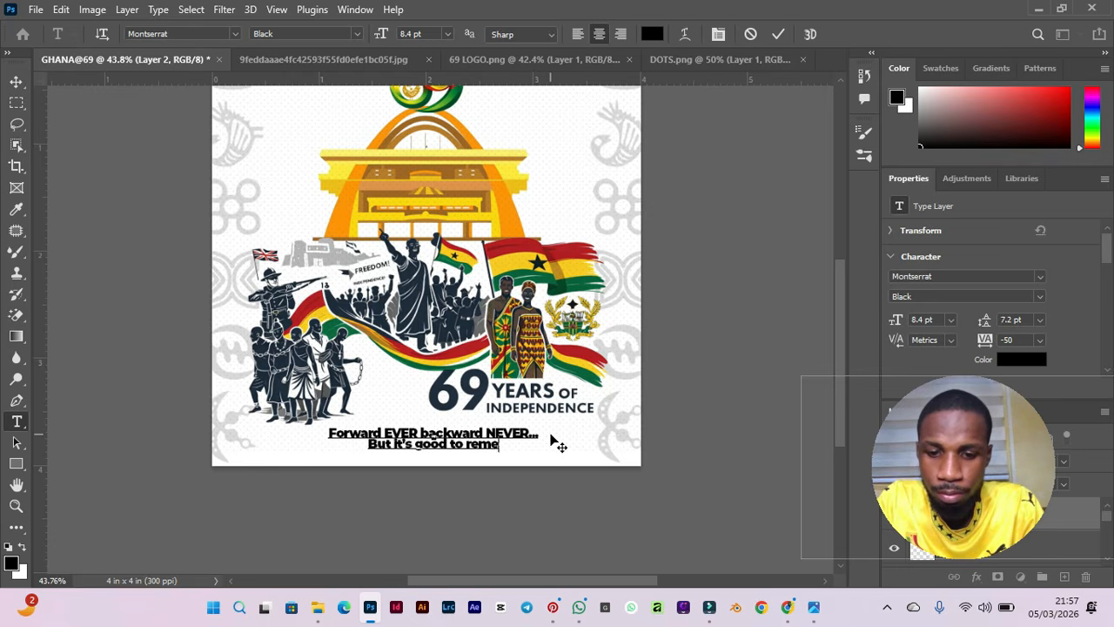
pyautogui.write('ber')
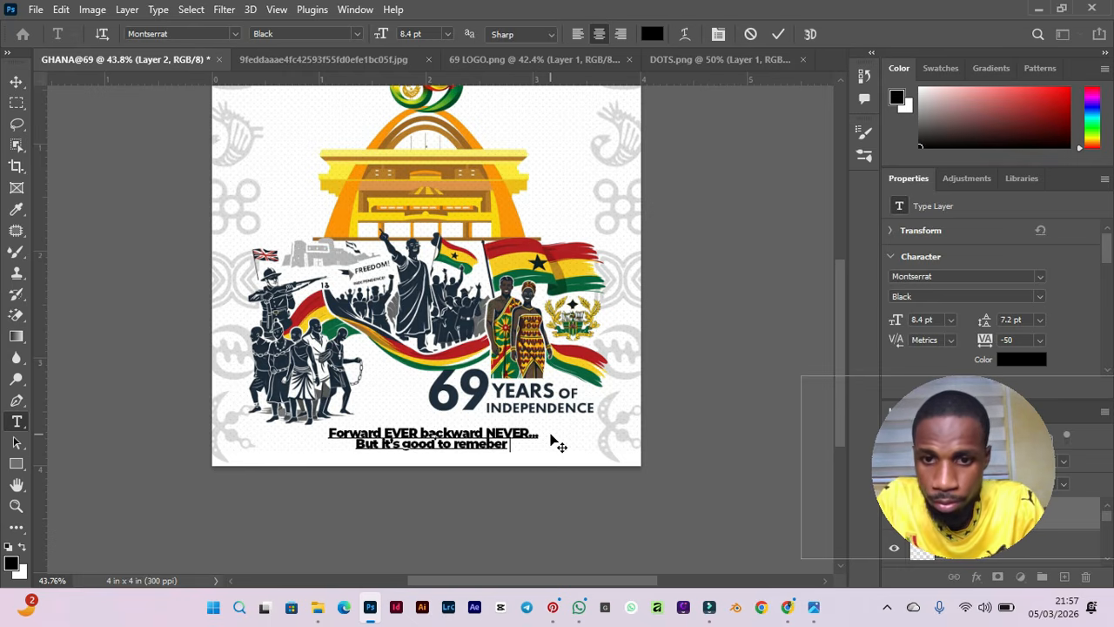
pyautogui.write(' t')
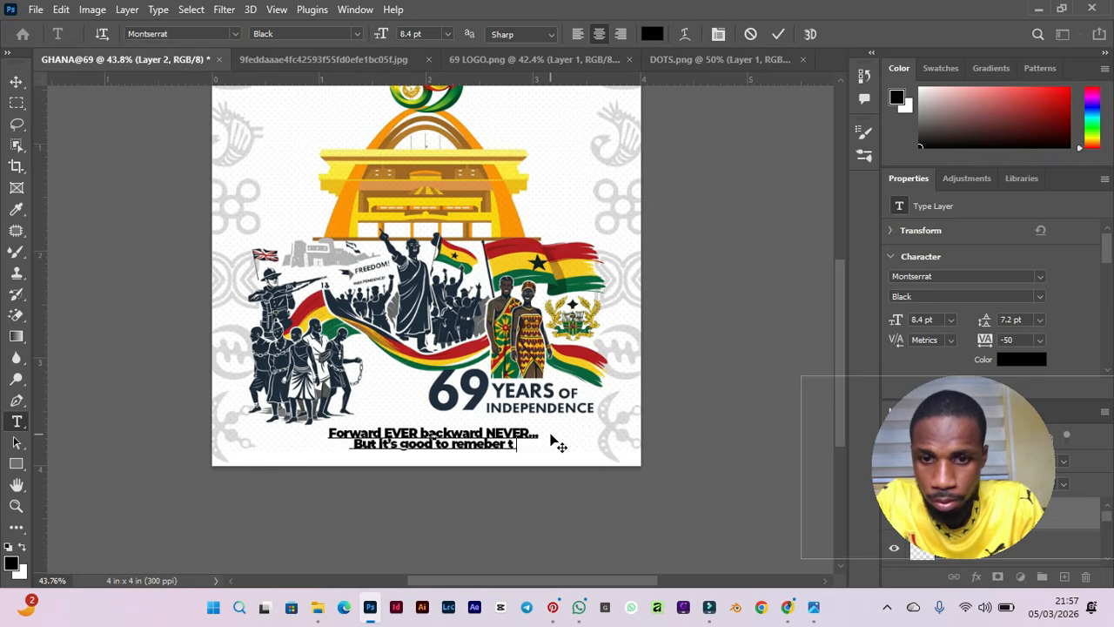
pyautogui.write('he past')
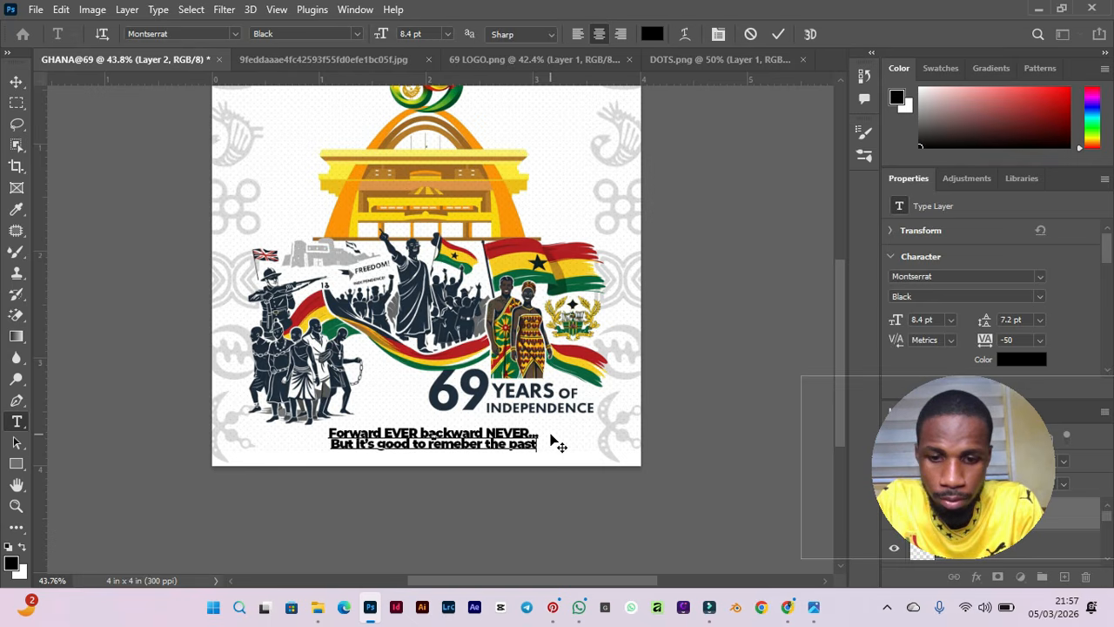
pyautogui.write(' because')
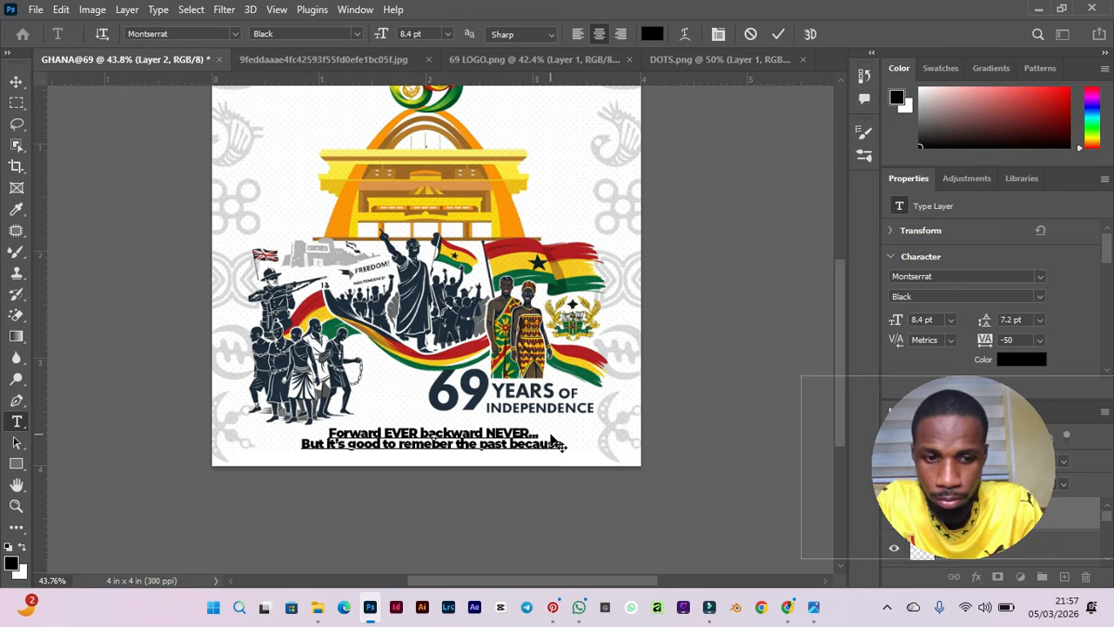
pyautogui.write(' of the')
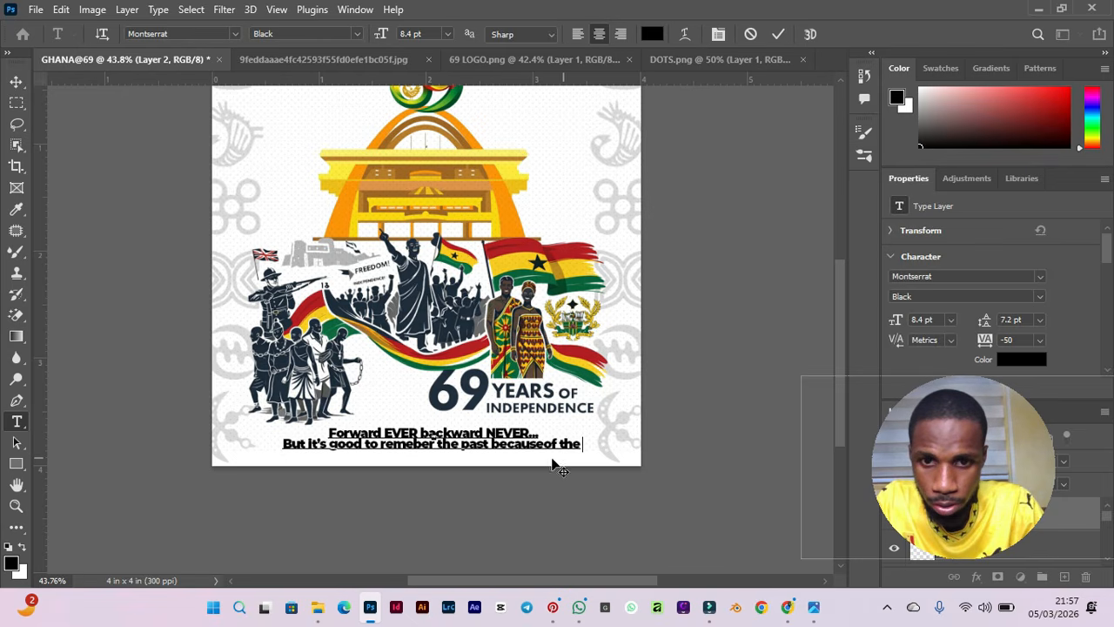
# Break the slogan before 'of the' and finish it with the word 'future'.
pyautogui.click(546, 444)
pyautogui.press('Return')
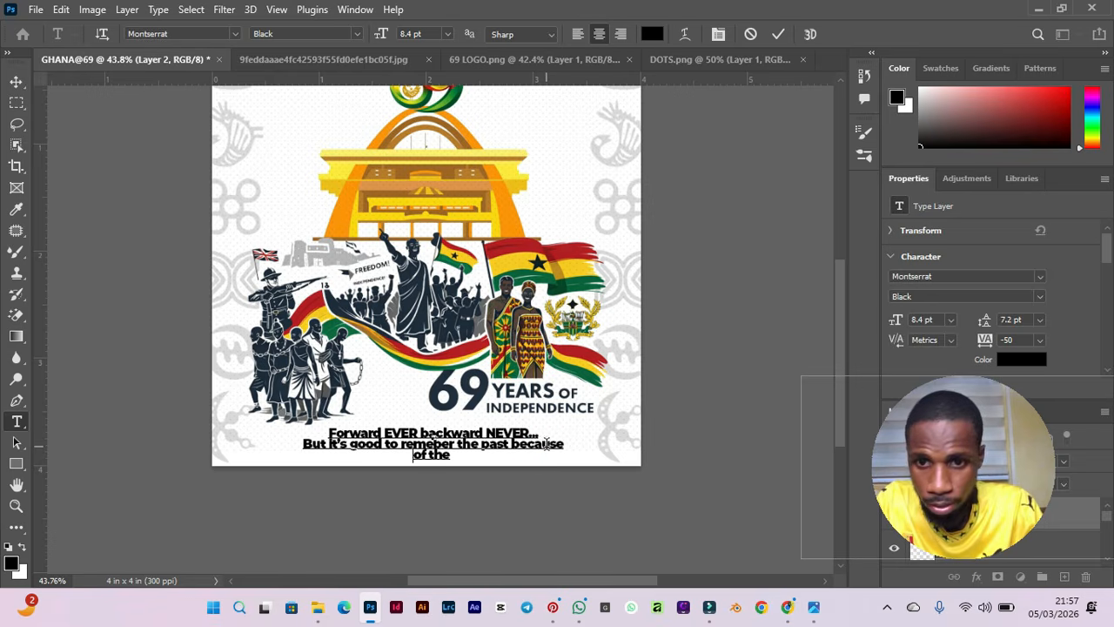
pyautogui.click(471, 459)
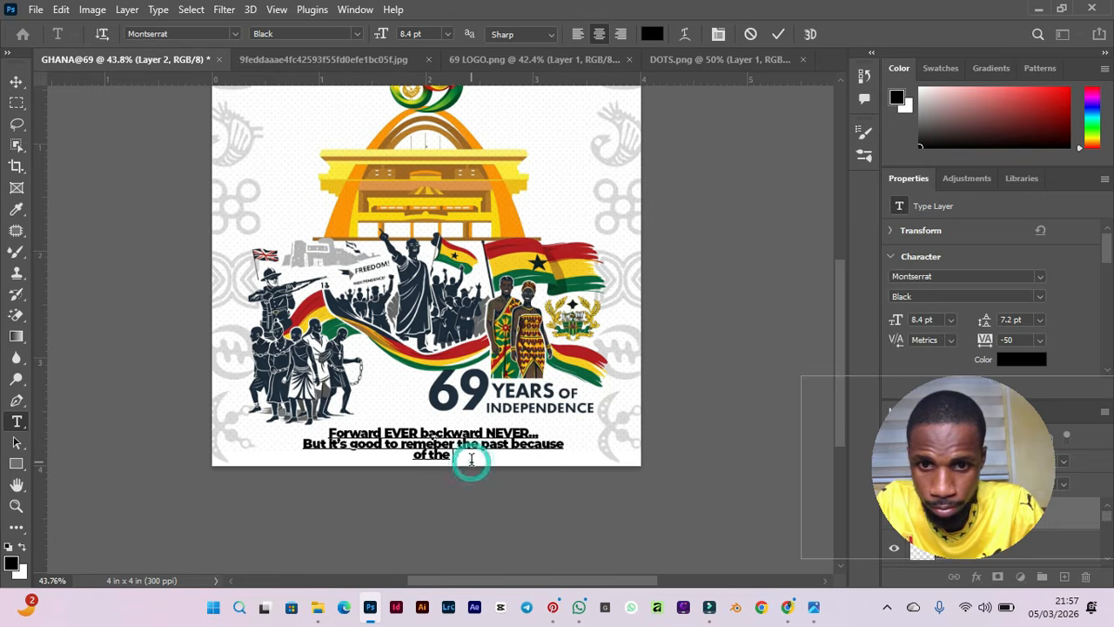
pyautogui.write('future')
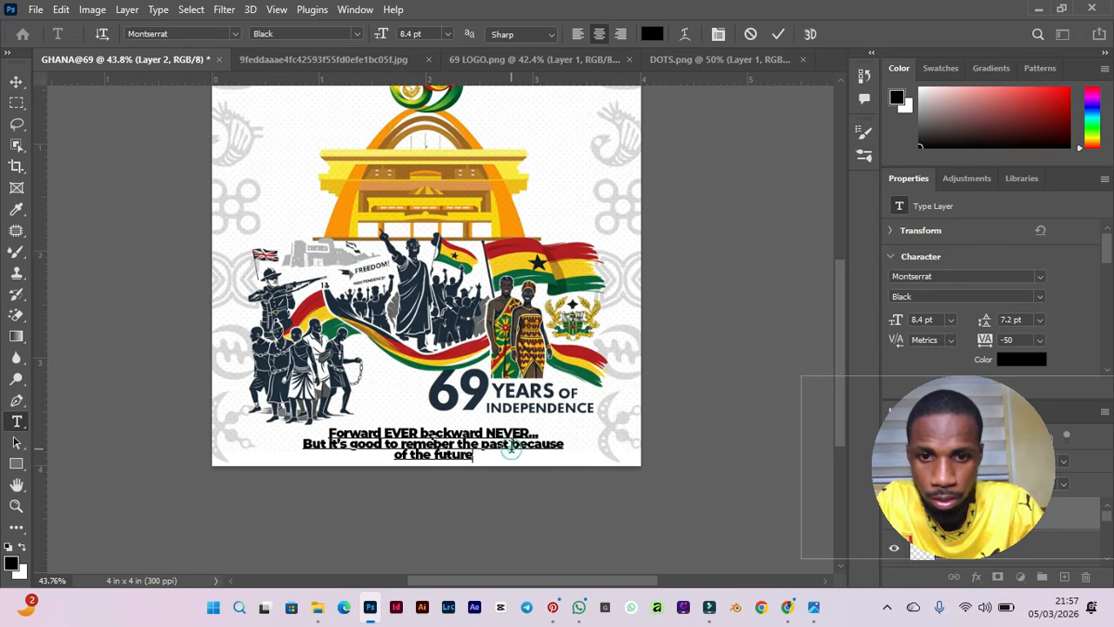
# Rearrange the slogan's line breaks so the third line reads 'because of the future', then commit the text.
pyautogui.hotkey('ctrl', 'shift', 'Left')
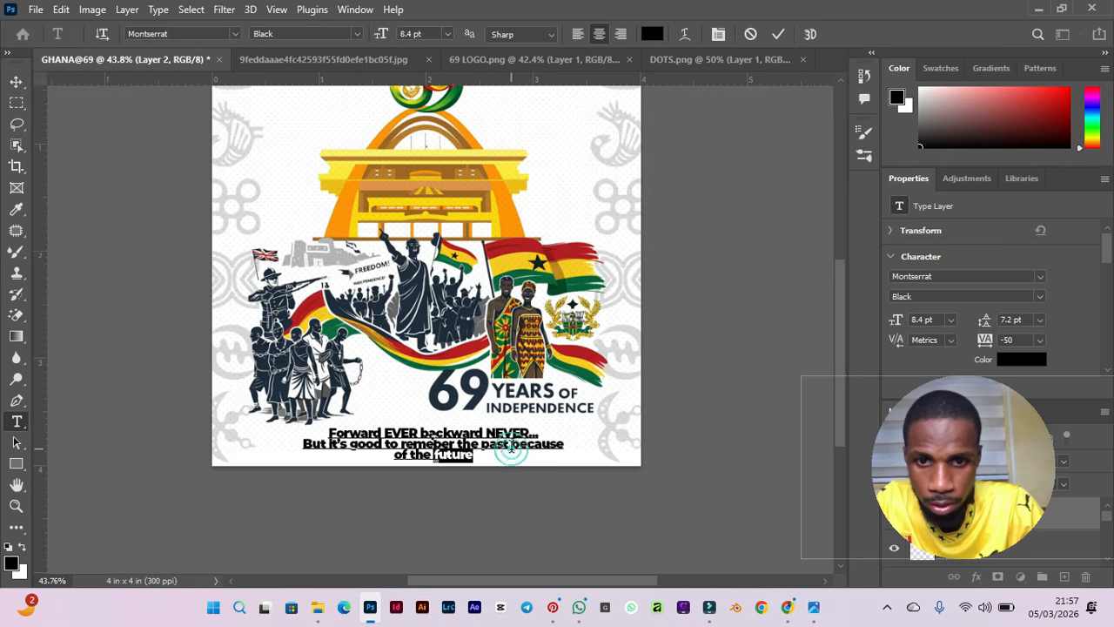
pyautogui.click(511, 445)
pyautogui.press('Return')
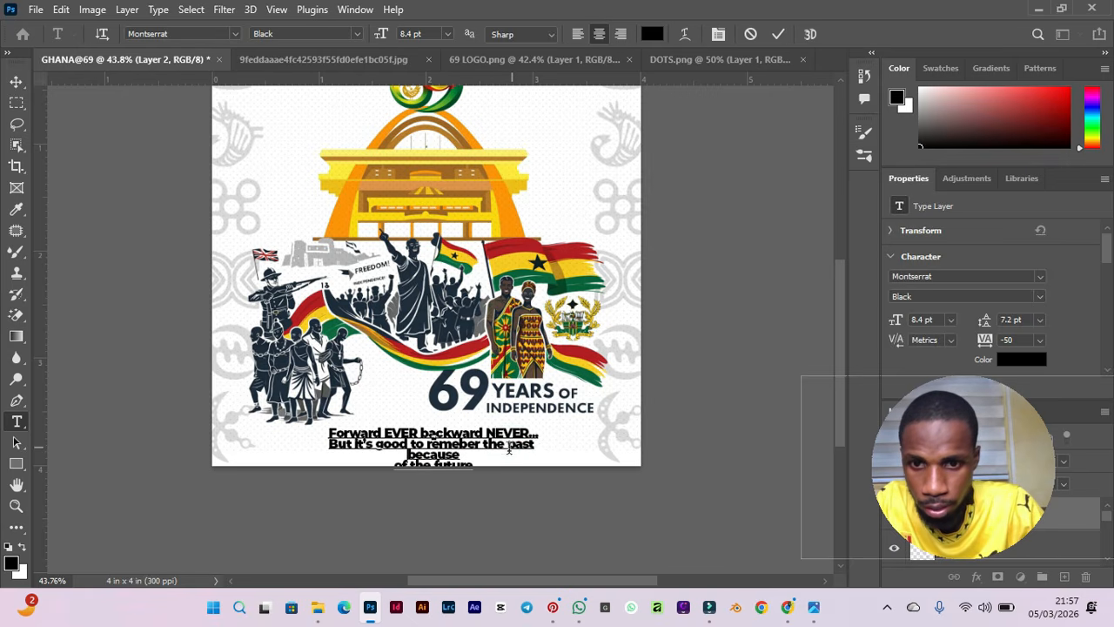
pyautogui.click(394, 466)
pyautogui.click(394, 464)
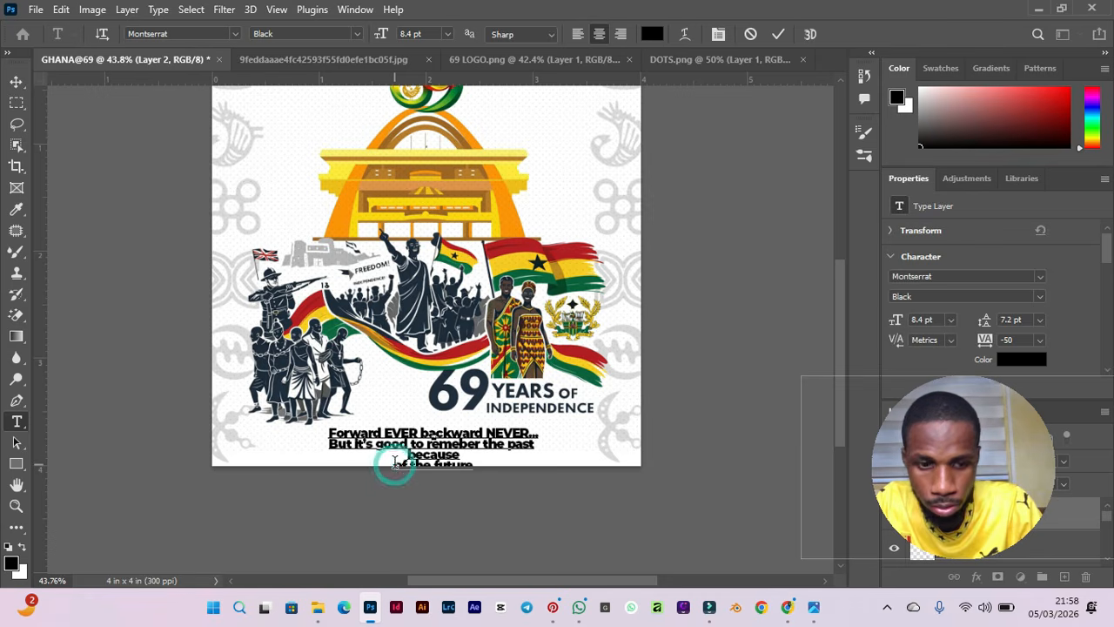
pyautogui.press('BackSpace')
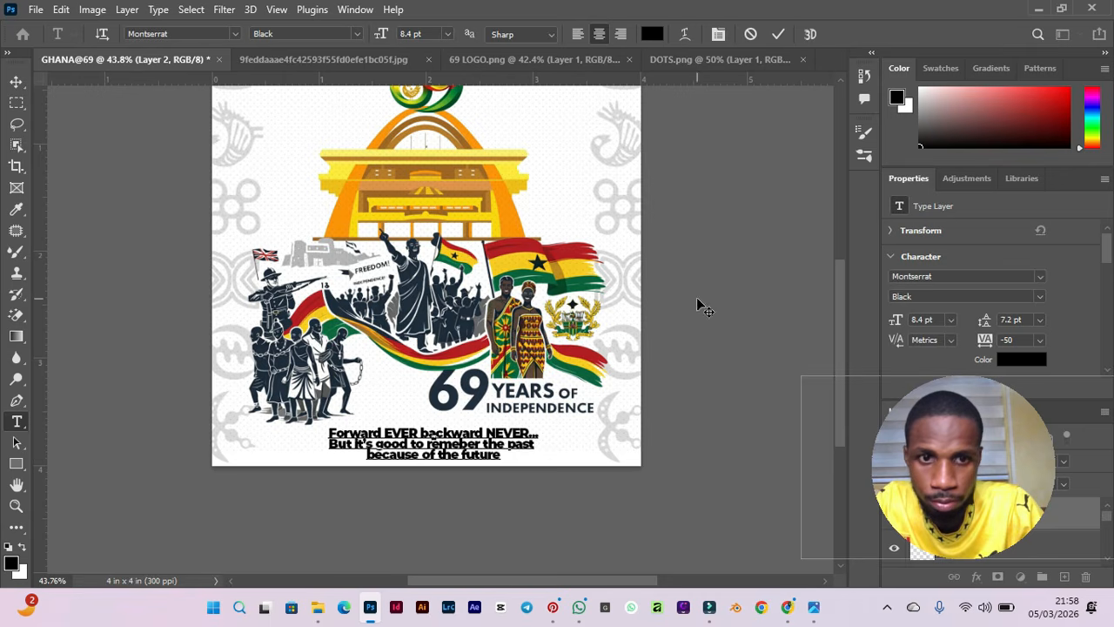
pyautogui.click(739, 245)
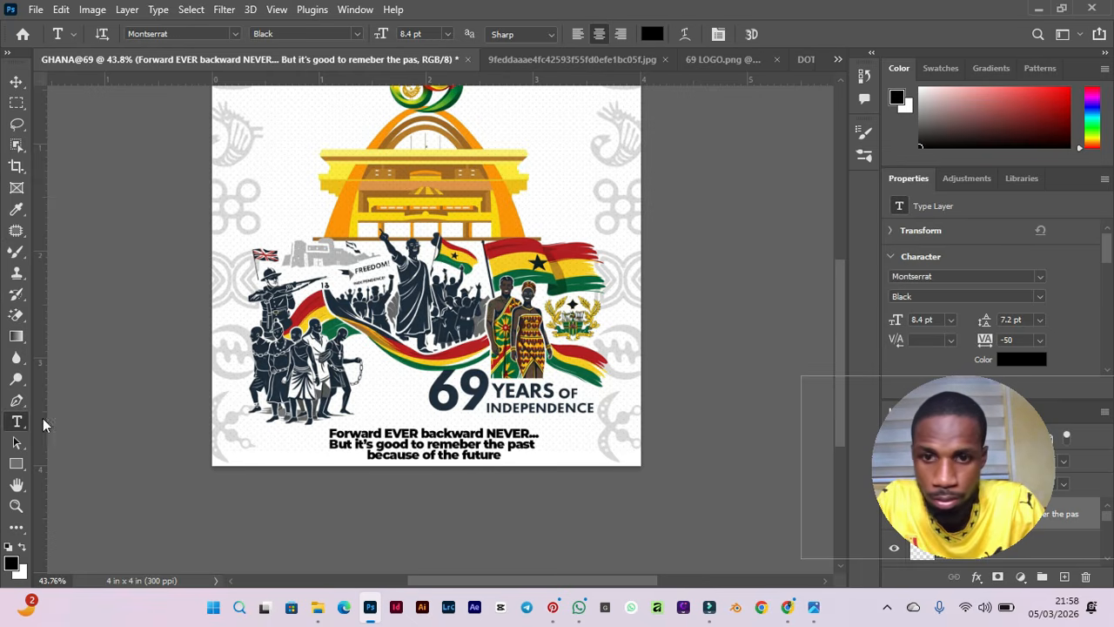
# Change the slogan's Montserrat font style from Black to SemiBold.
pyautogui.press('v')
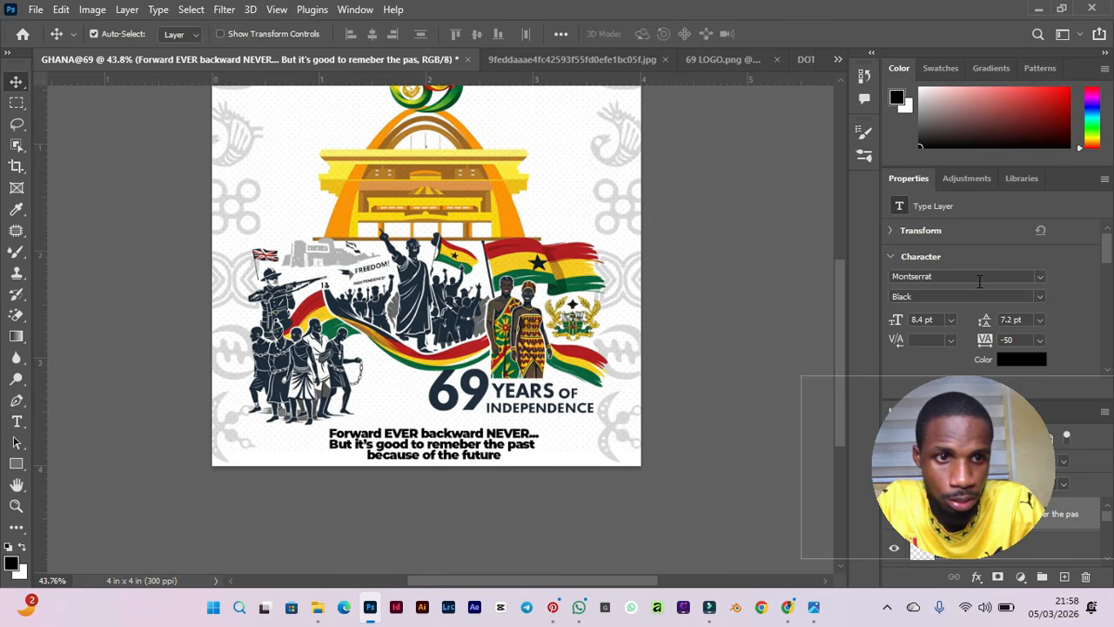
pyautogui.click(1041, 277)
pyautogui.moveTo(968, 433); pyautogui.dragTo(952, 135)
pyautogui.press('Escape')
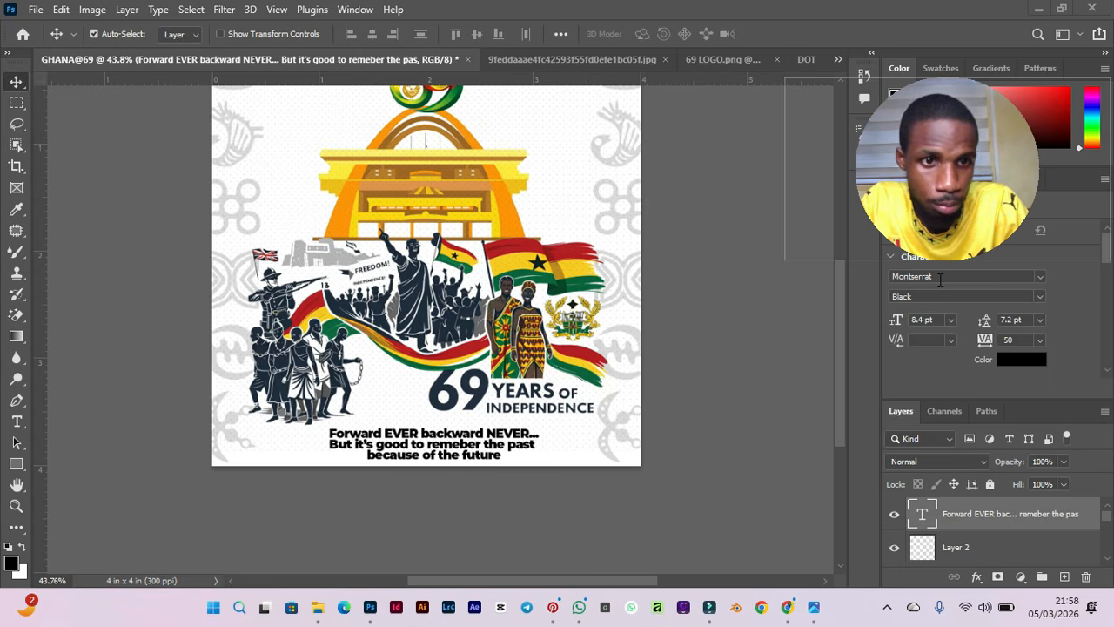
pyautogui.click(1041, 296)
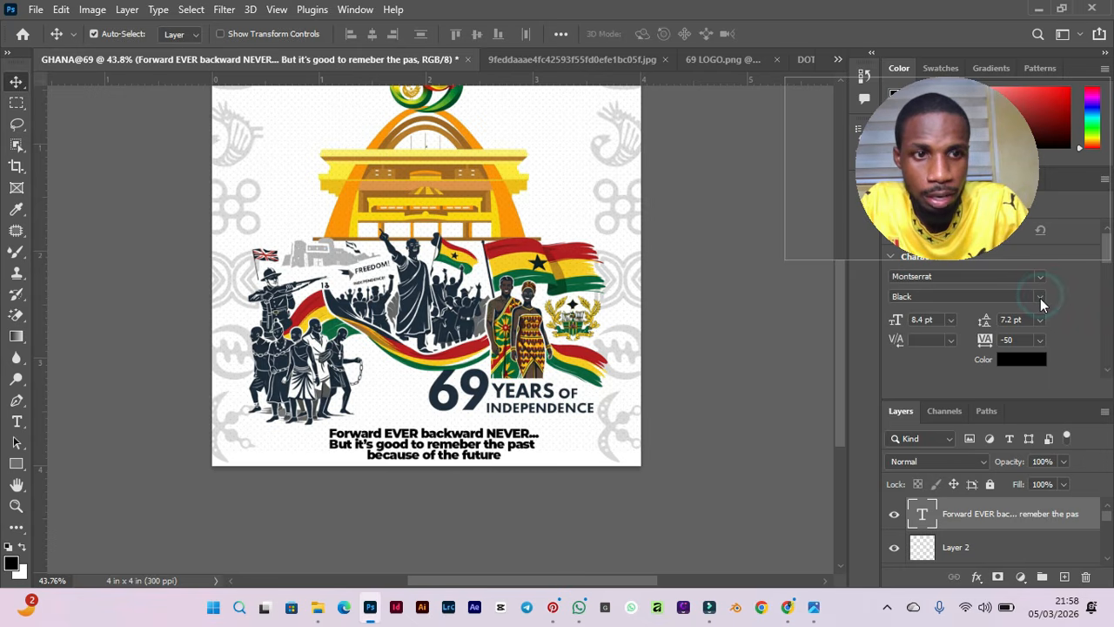
pyautogui.click(1041, 296)
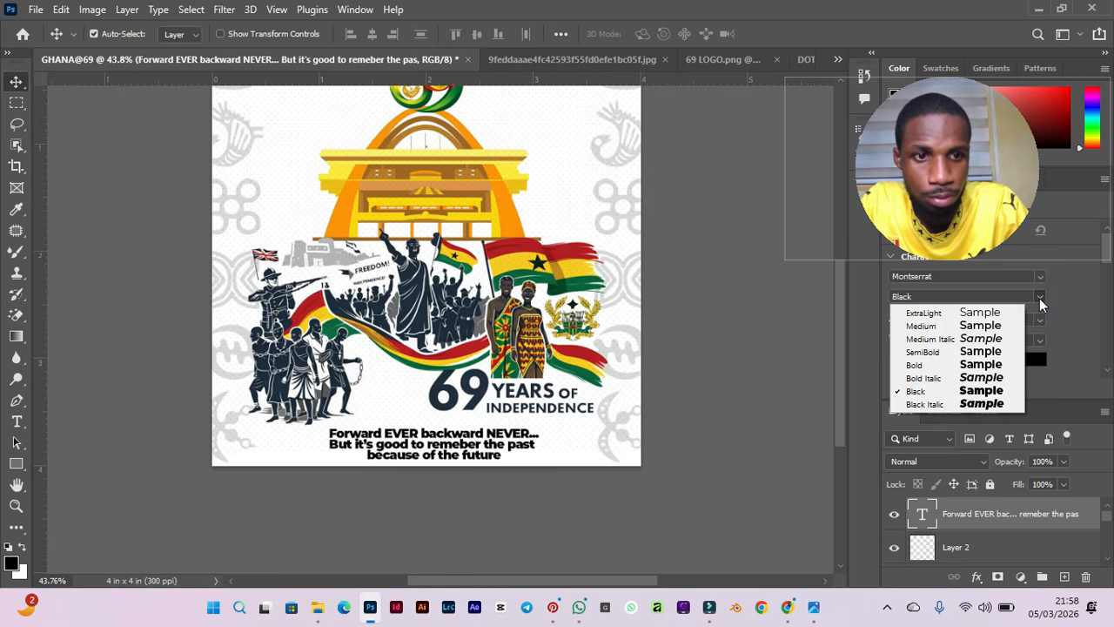
pyautogui.click(1008, 353)
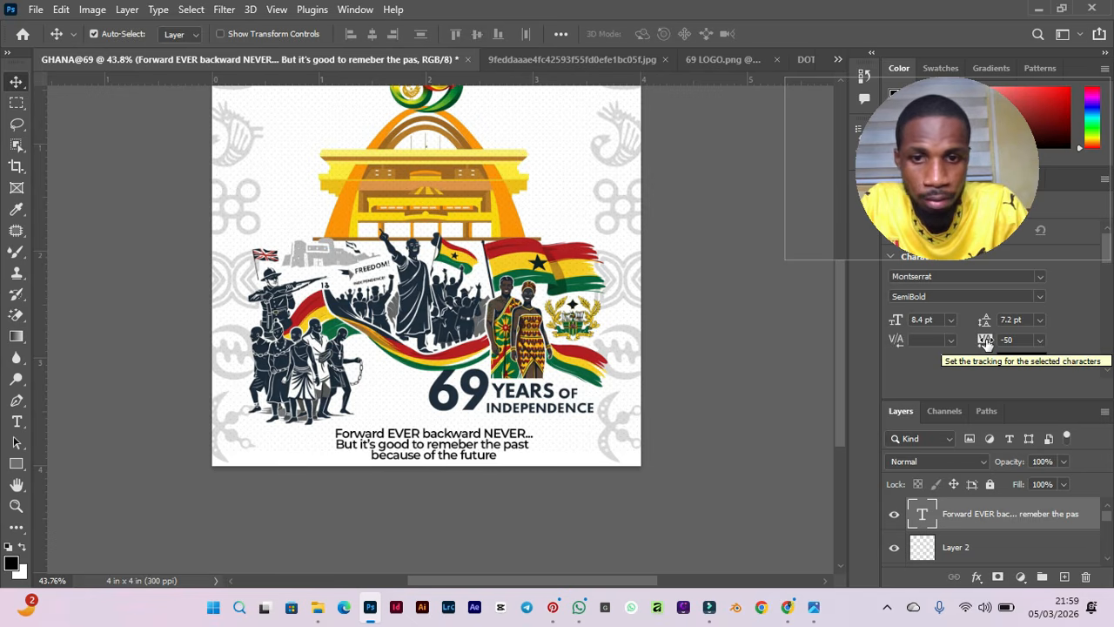
# Set the slogan's leading to 8 pt and shift the text slightly to the right.
pyautogui.click(1039, 320)
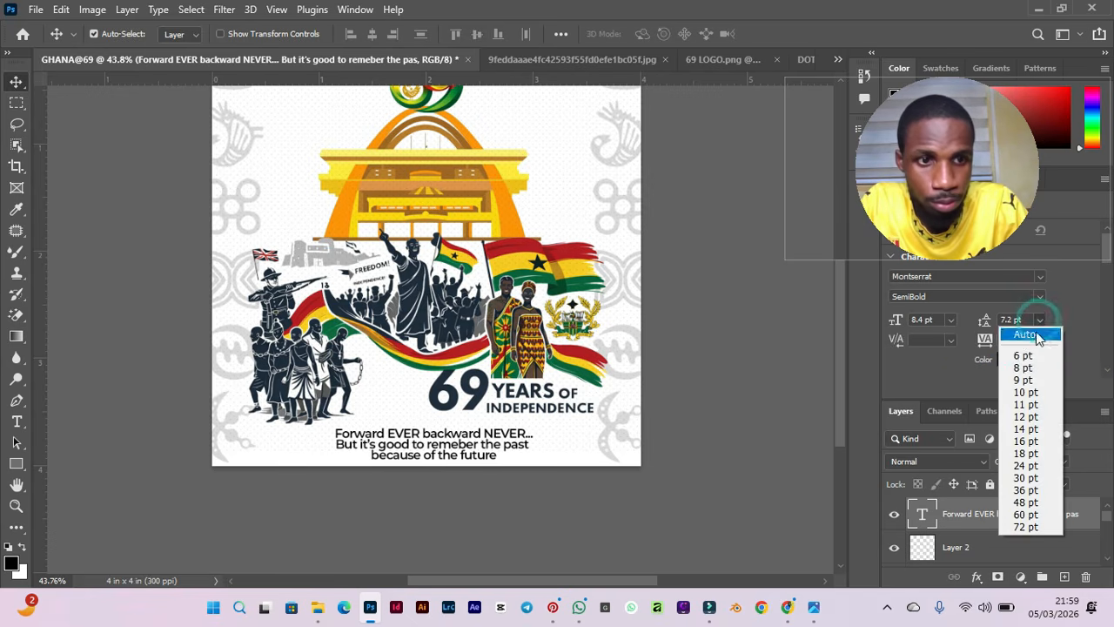
pyautogui.click(1026, 368)
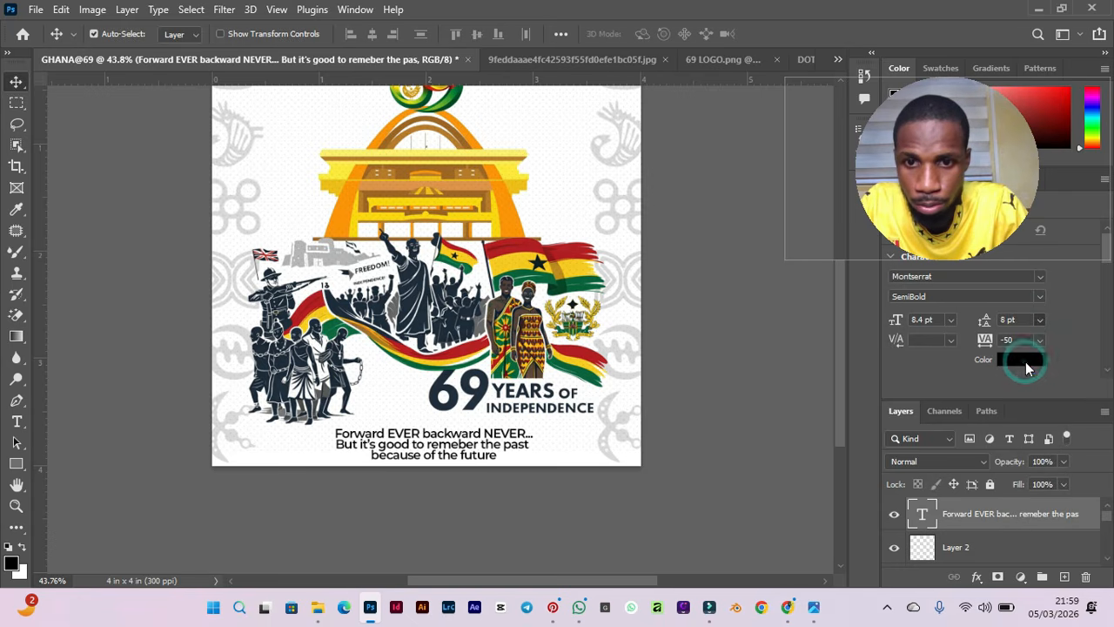
pyautogui.moveTo(493, 455); pyautogui.dragTo(519, 453)
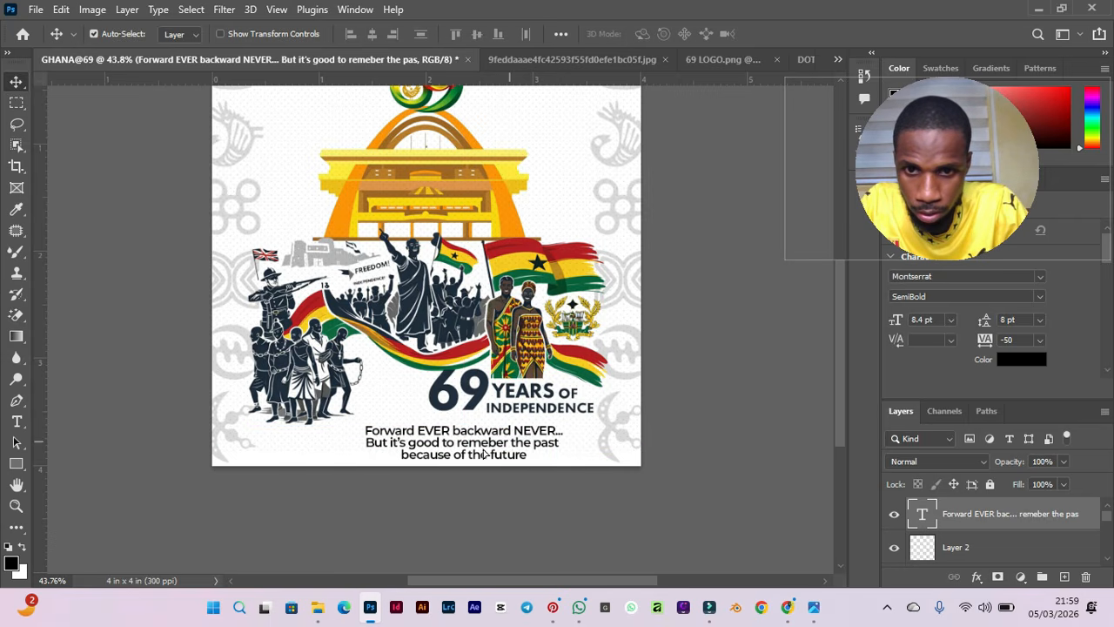
# Join 'because of the future' onto the second line of the slogan.
pyautogui.doubleClick(398, 455)
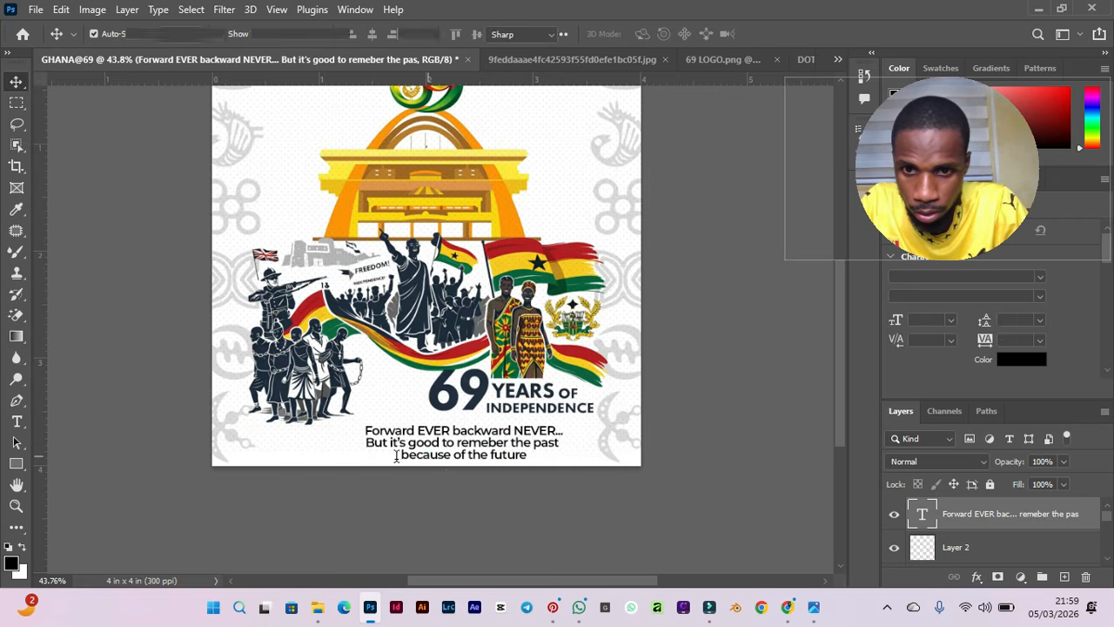
pyautogui.press('BackSpace')
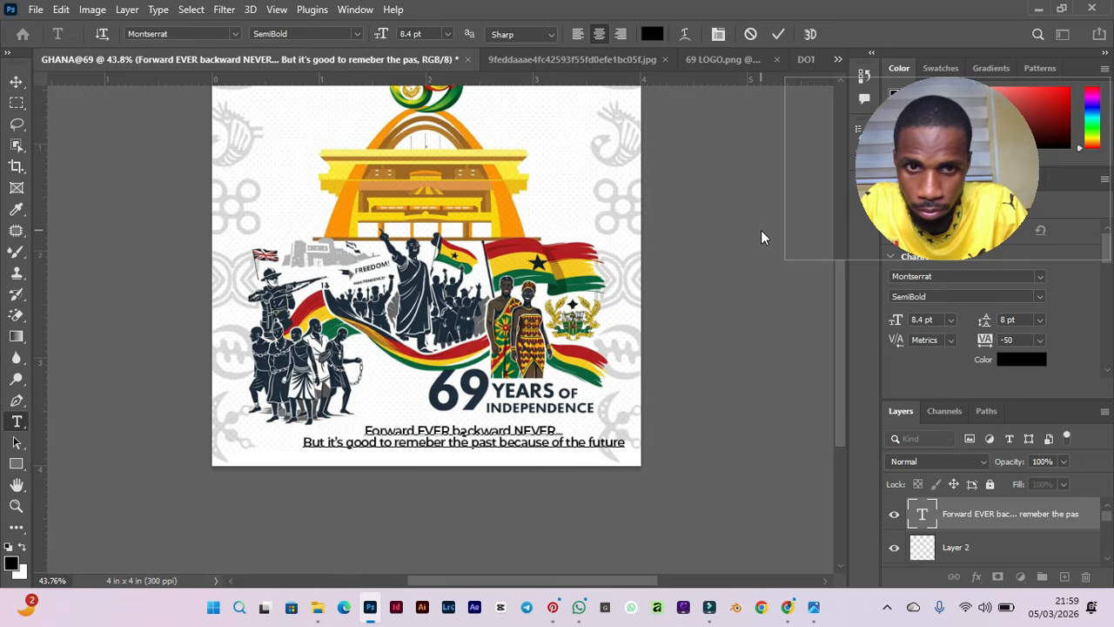
pyautogui.click(715, 207)
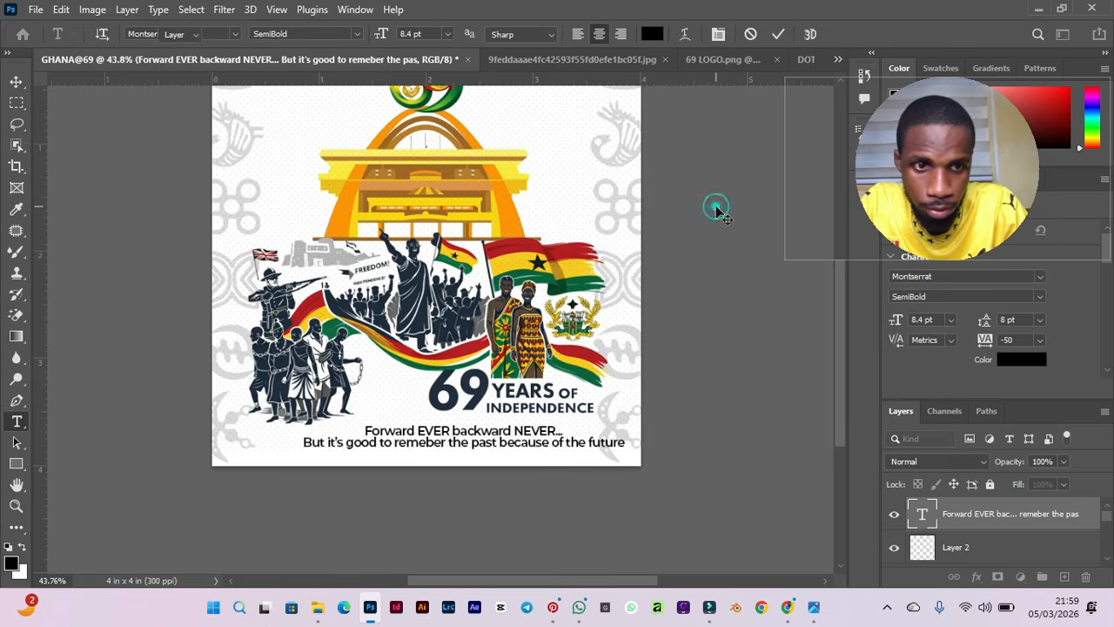
# Set the slogan's font size to 7 pt.
pyautogui.press('v')
pyautogui.click(918, 319)
pyautogui.write('7')
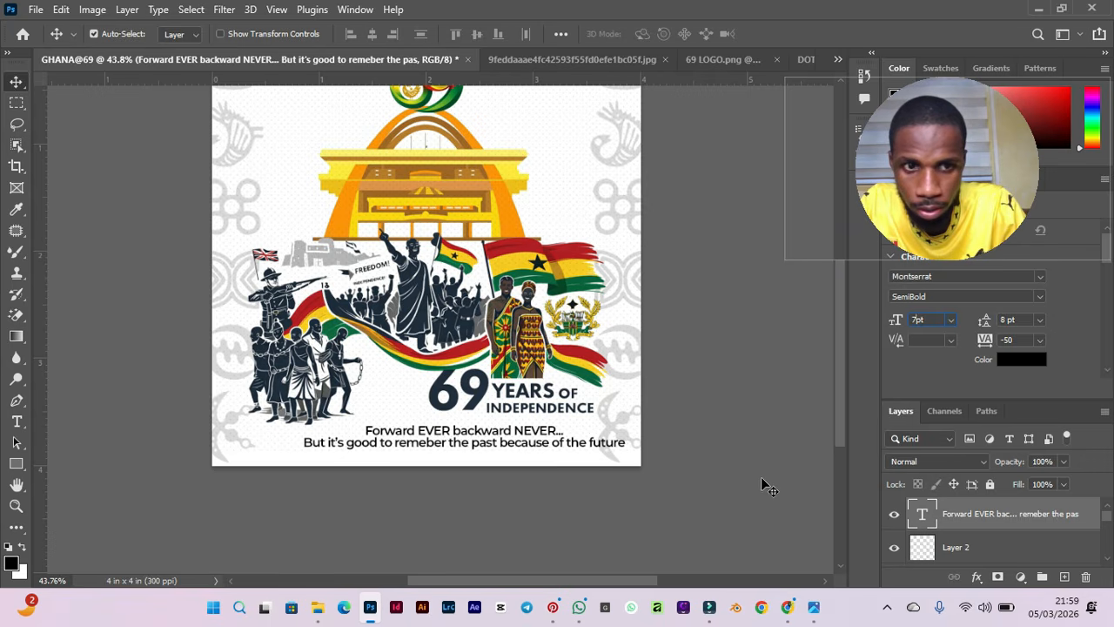
pyautogui.press('Return')
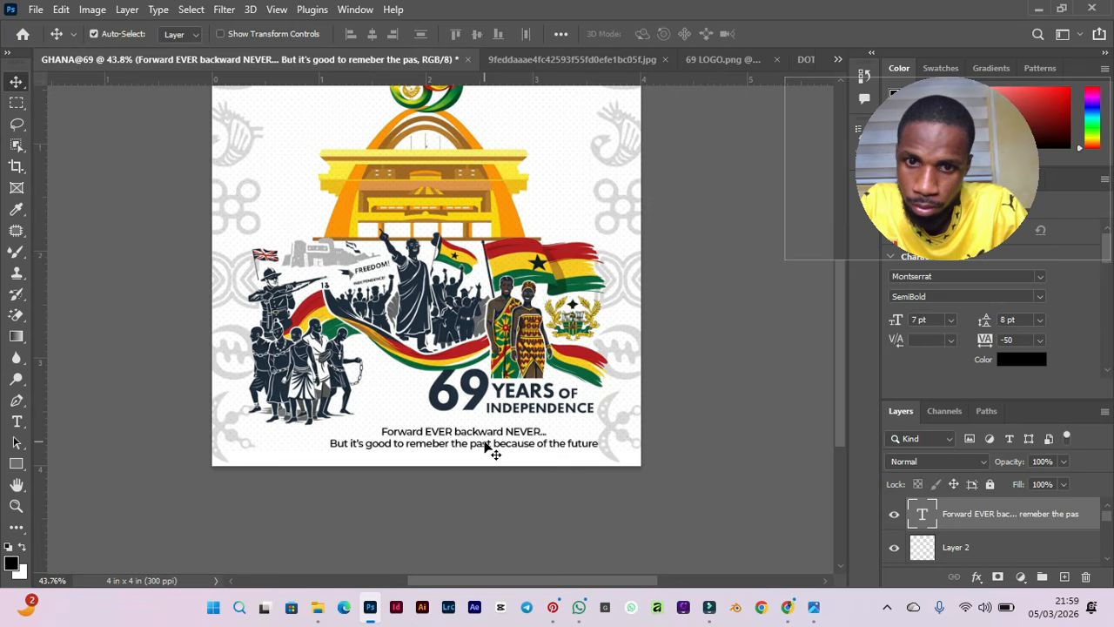
# Left-align the slogan text and move it left to line up under the title.
pyautogui.doubleClick(485, 446)
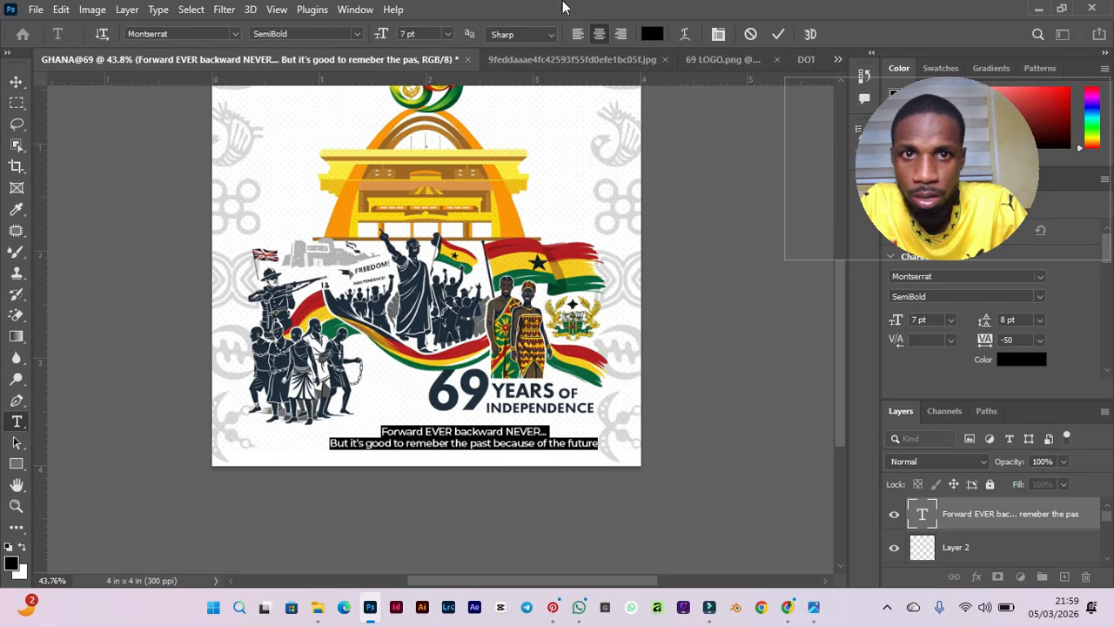
pyautogui.click(579, 34)
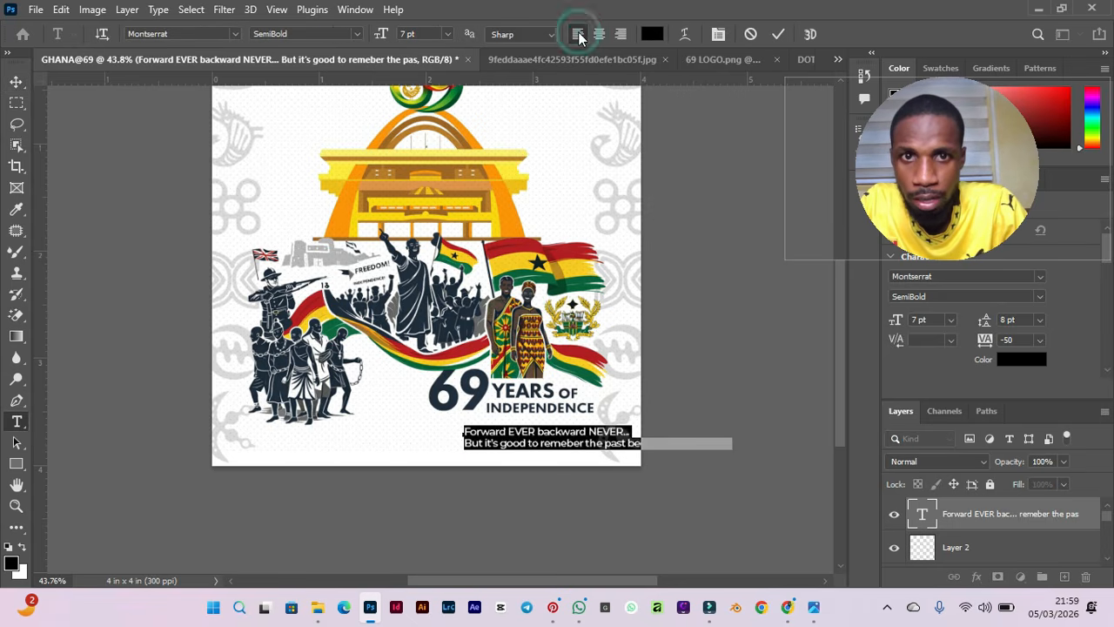
pyautogui.click(745, 174)
pyautogui.press('v')
pyautogui.moveTo(517, 450); pyautogui.dragTo(407, 446)
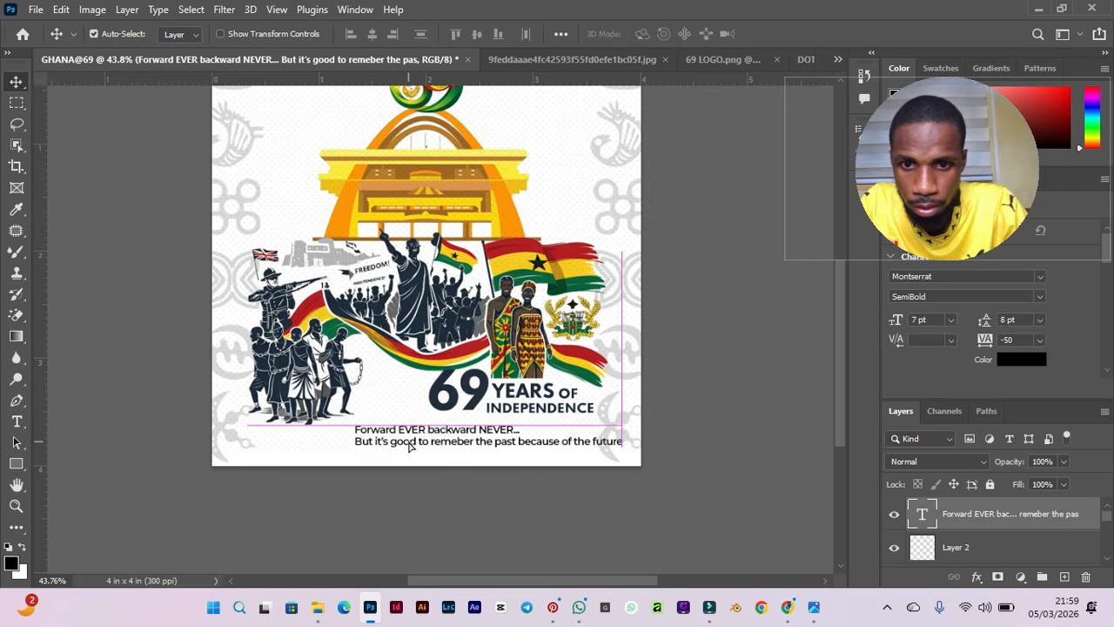
# Break the slogan so 'of the future' starts a third line.
pyautogui.doubleClick(564, 441)
pyautogui.click(564, 441)
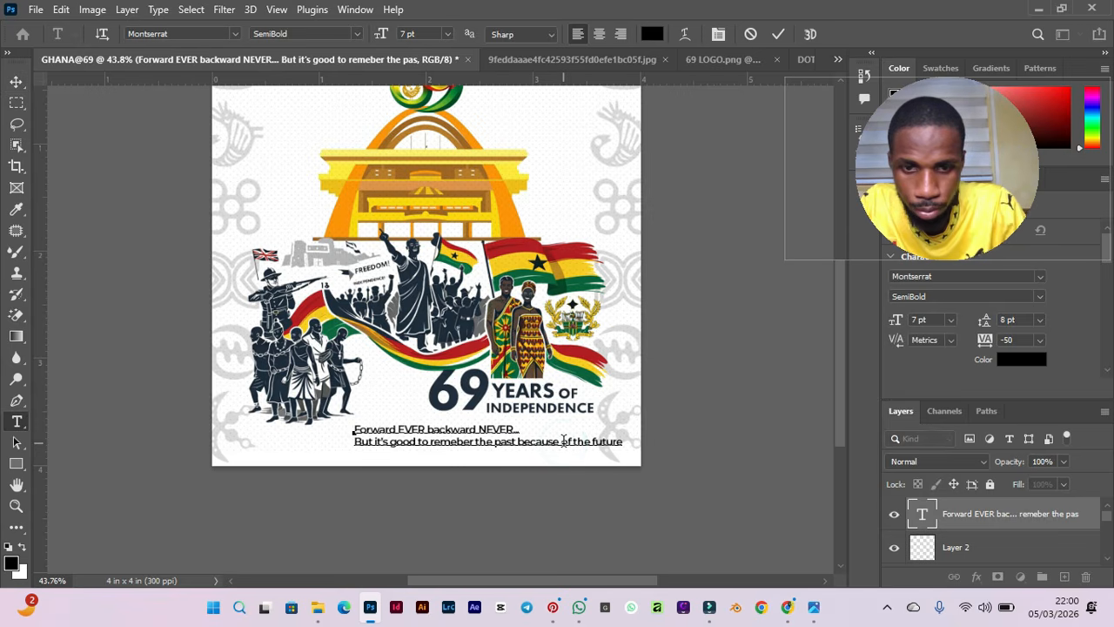
pyautogui.press('Return')
pyautogui.click(746, 238)
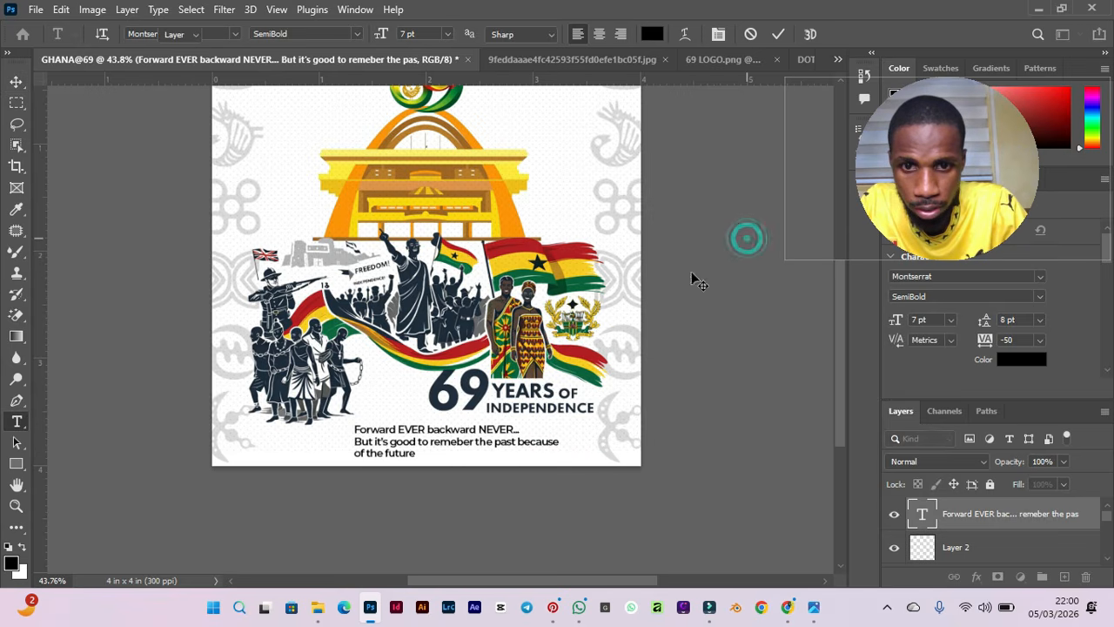
# Move the slogan right to sit just under the 69 YEARS OF INDEPENDENCE title and nudge it down.
pyautogui.press('v')
pyautogui.moveTo(449, 438); pyautogui.dragTo(501, 432)
pyautogui.press('Down')
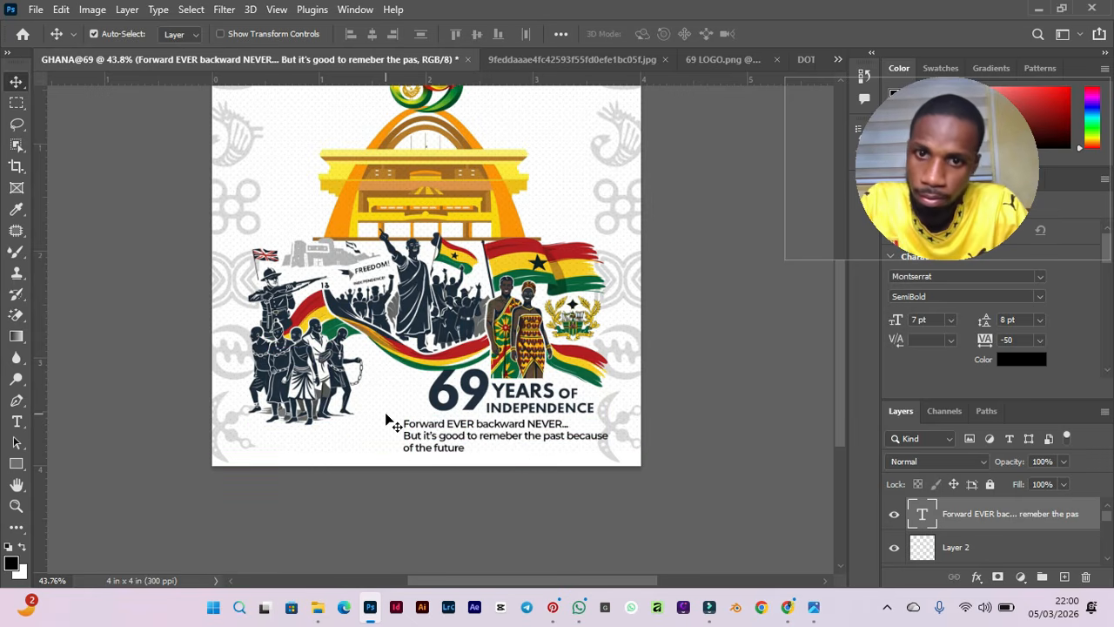
# Save the flyer as a Photoshop file named GHANA@69 in the GHANA FOLDER on the Desktop.
pyautogui.scroll(-2, 391, 423)
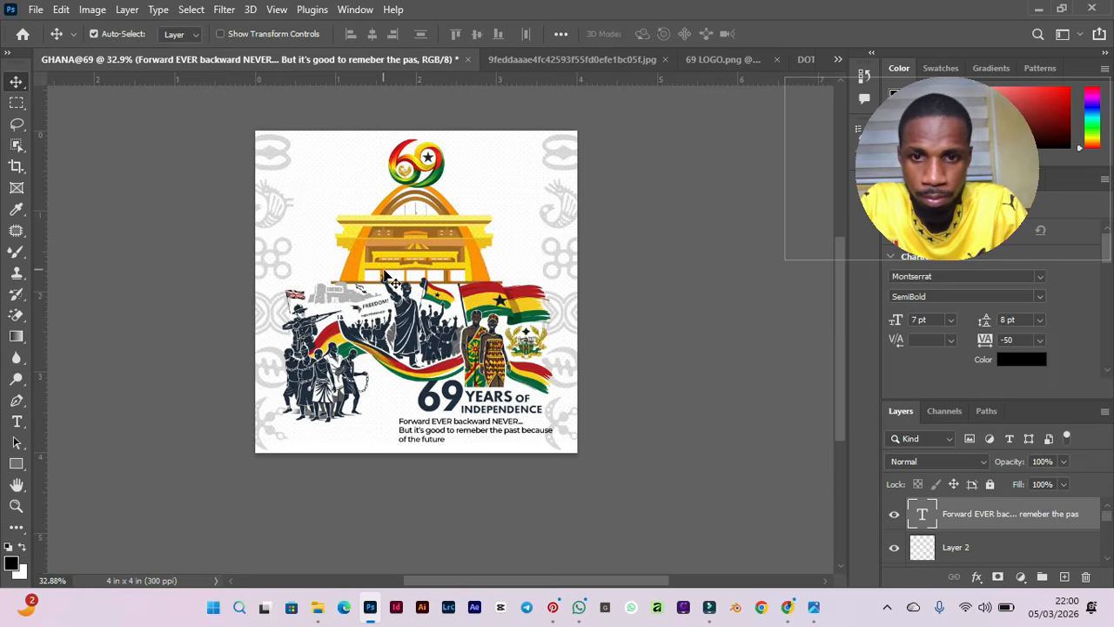
pyautogui.scroll(1, 387, 275)
pyautogui.scroll(1, 387, 277)
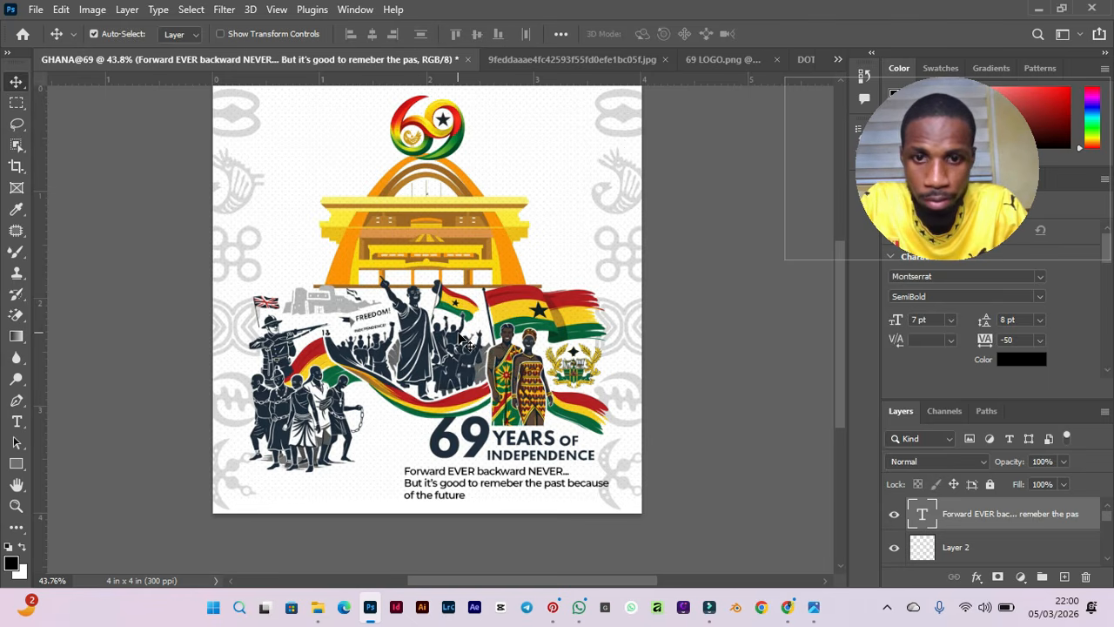
pyautogui.scroll(-2, 461, 340)
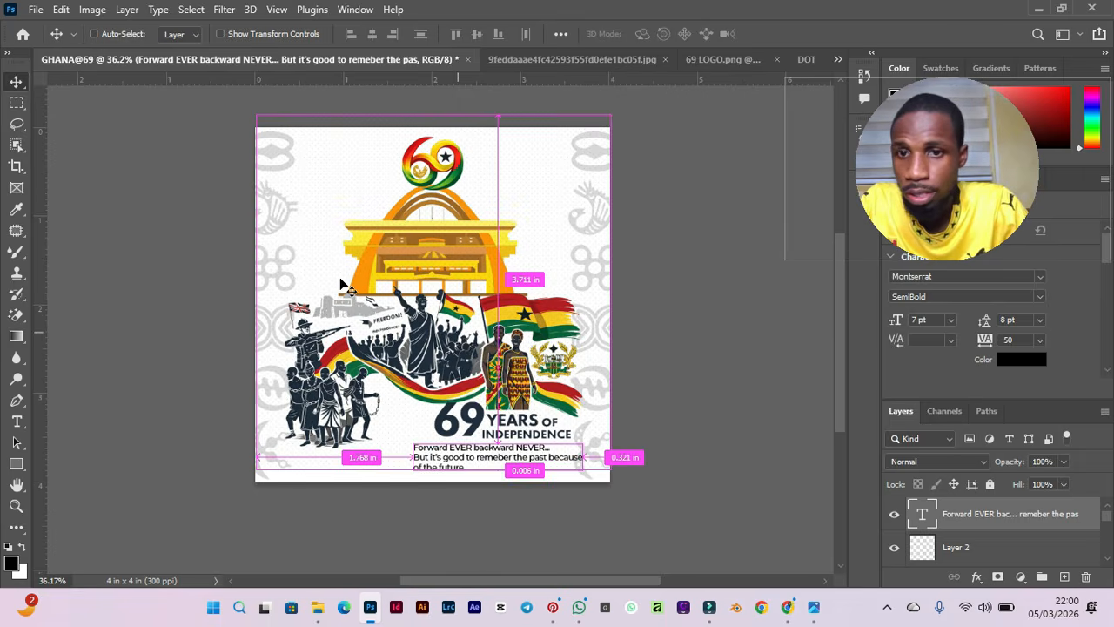
pyautogui.scroll(-1, 341, 283)
pyautogui.click(94, 33)
pyautogui.click(36, 9)
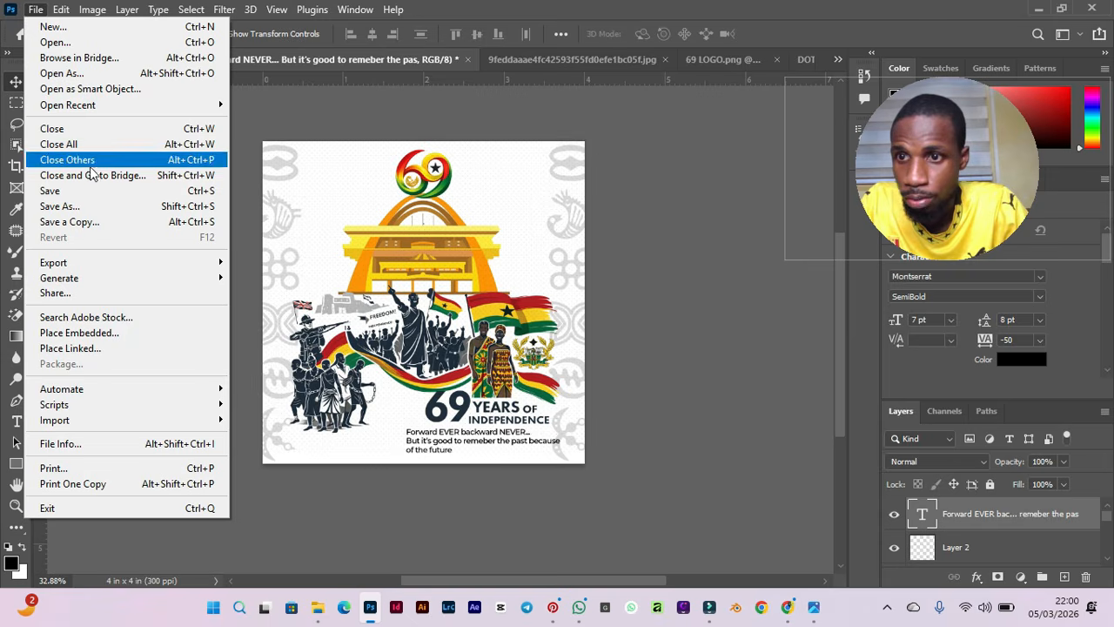
pyautogui.click(79, 206)
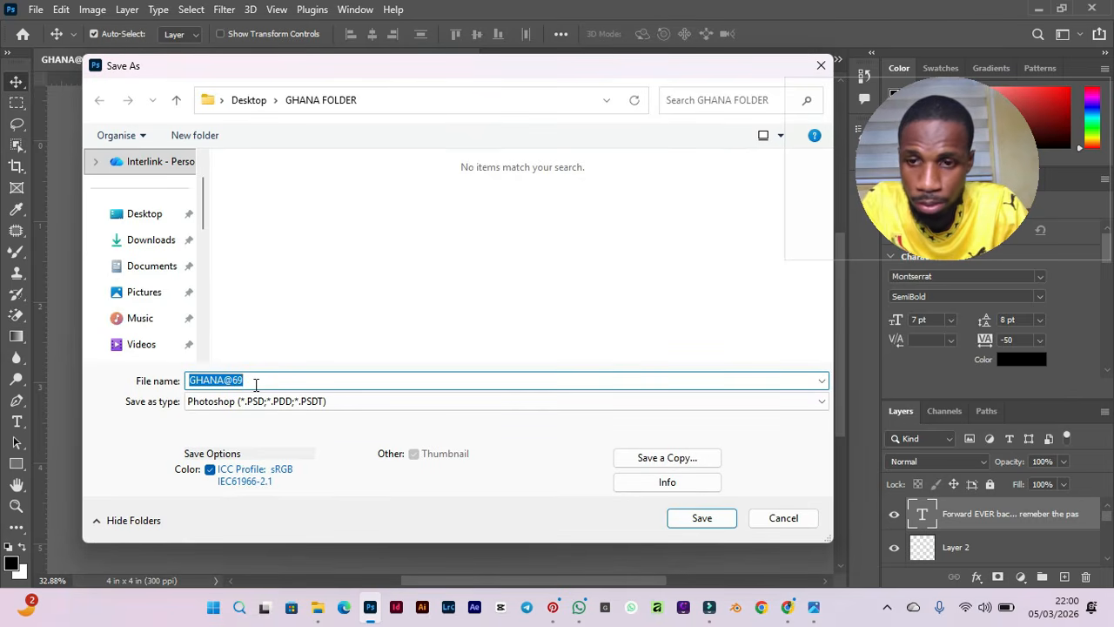
pyautogui.click(254, 383)
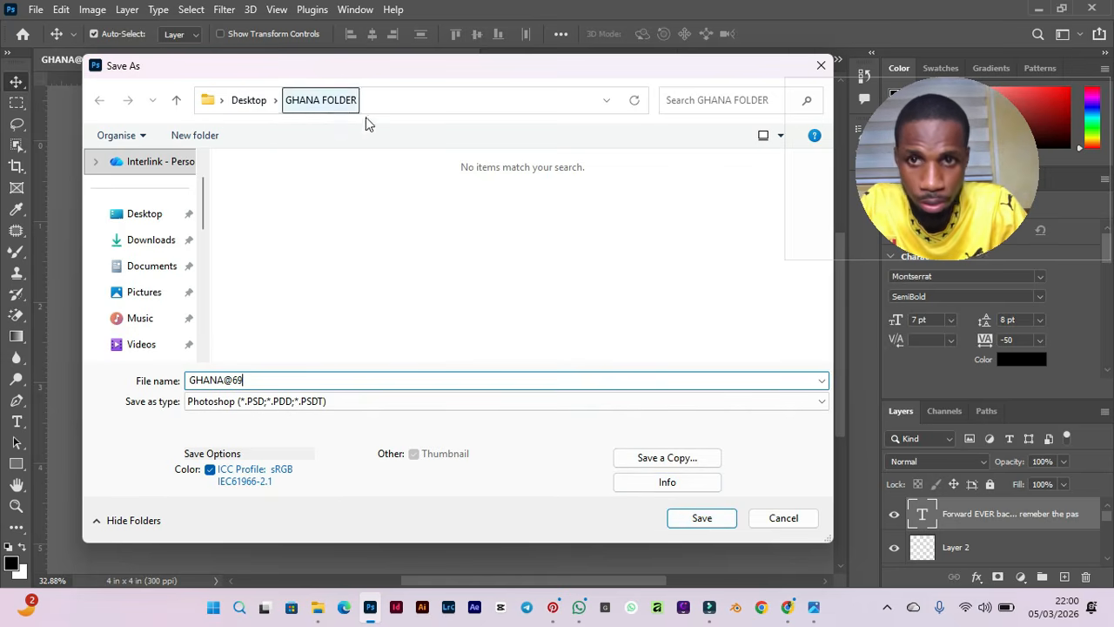
pyautogui.click(701, 518)
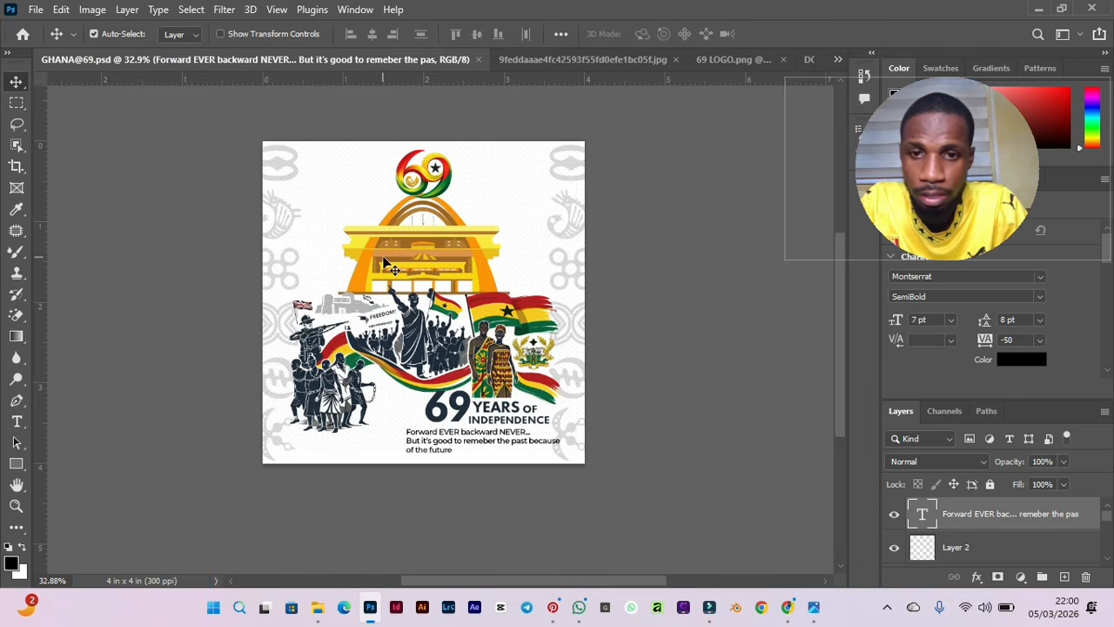
pyautogui.scroll(3, 389, 268)
pyautogui.scroll(1, 389, 268)
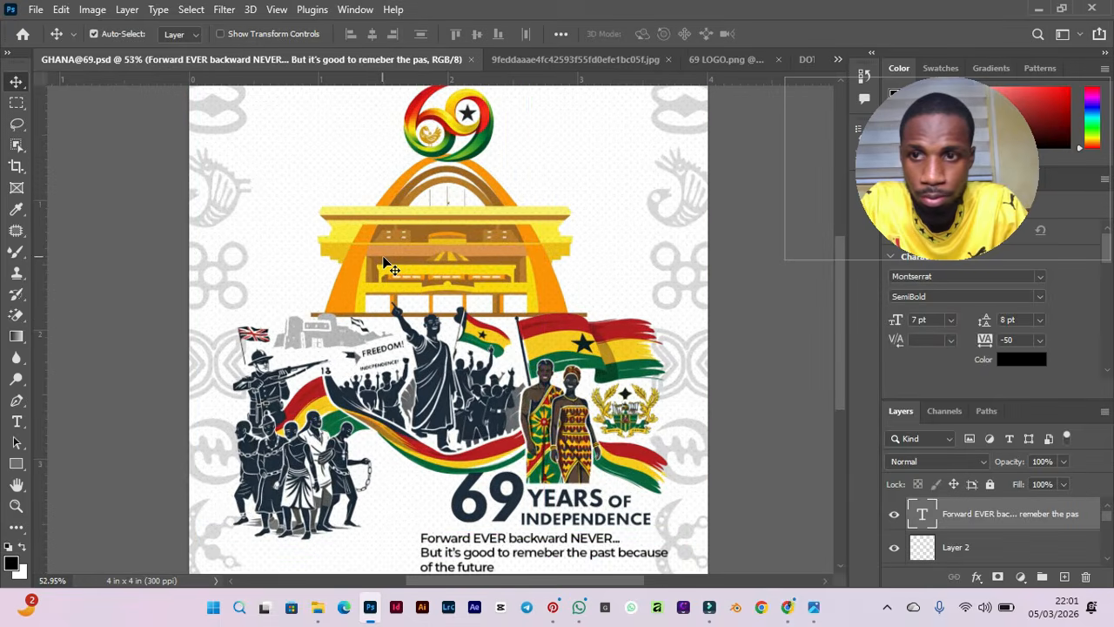
pyautogui.scroll(-2, 389, 268)
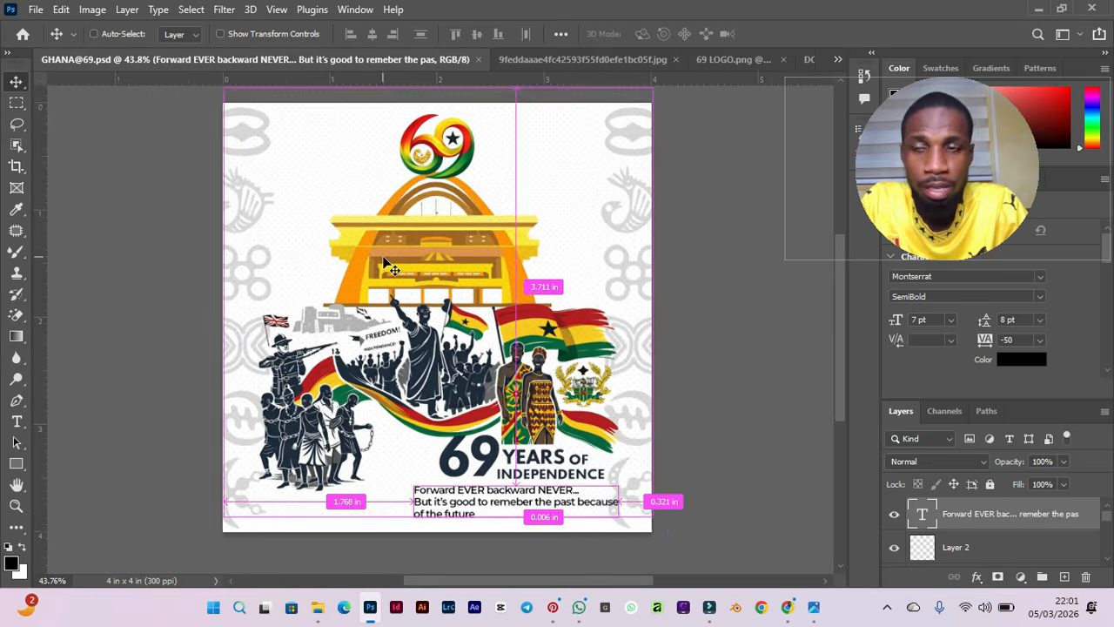
pyautogui.scroll(-1, 389, 268)
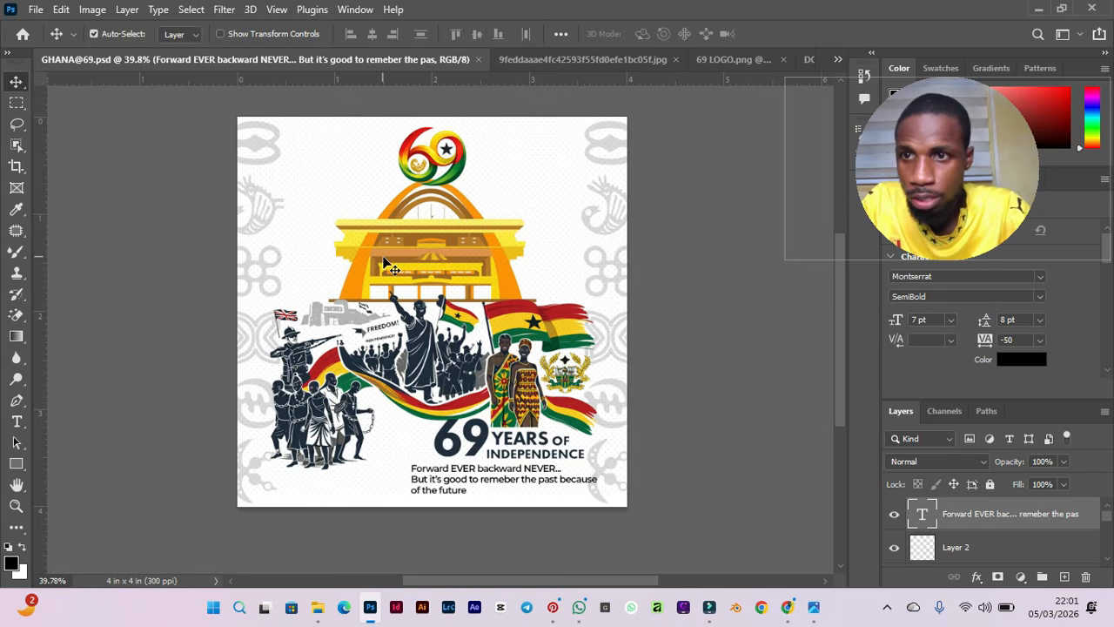
pyautogui.click(35, 10)
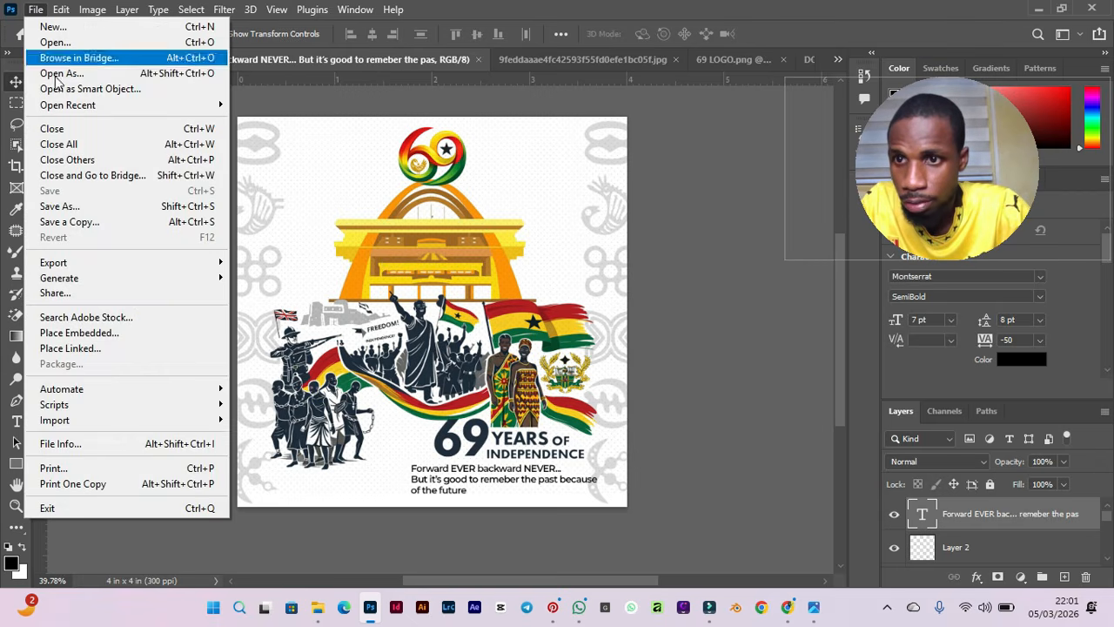
pyautogui.click(78, 209)
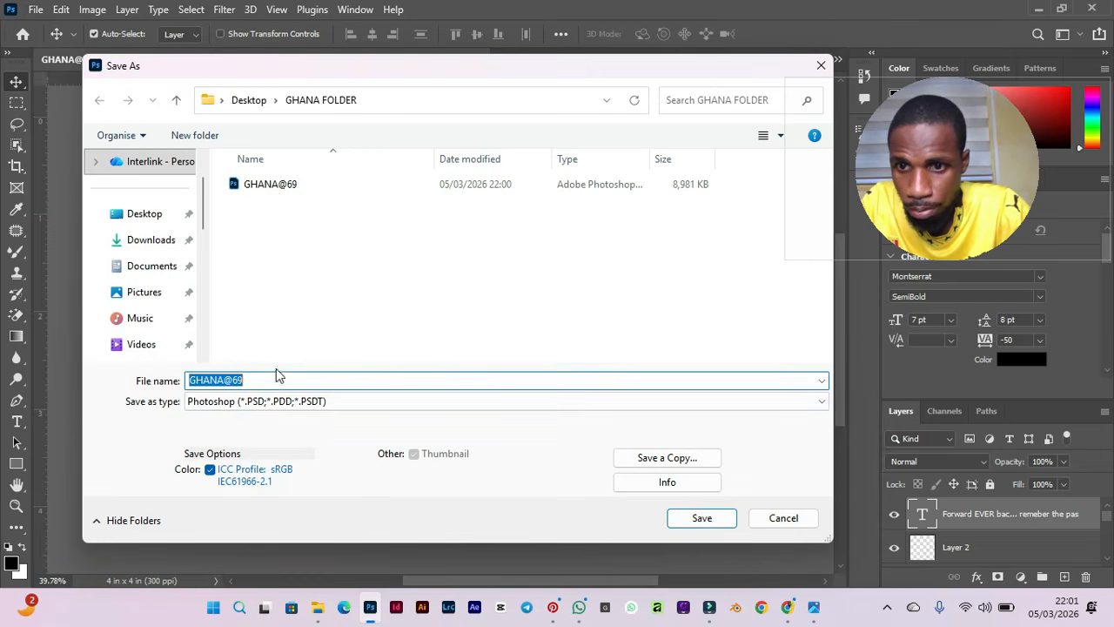
pyautogui.click(211, 402)
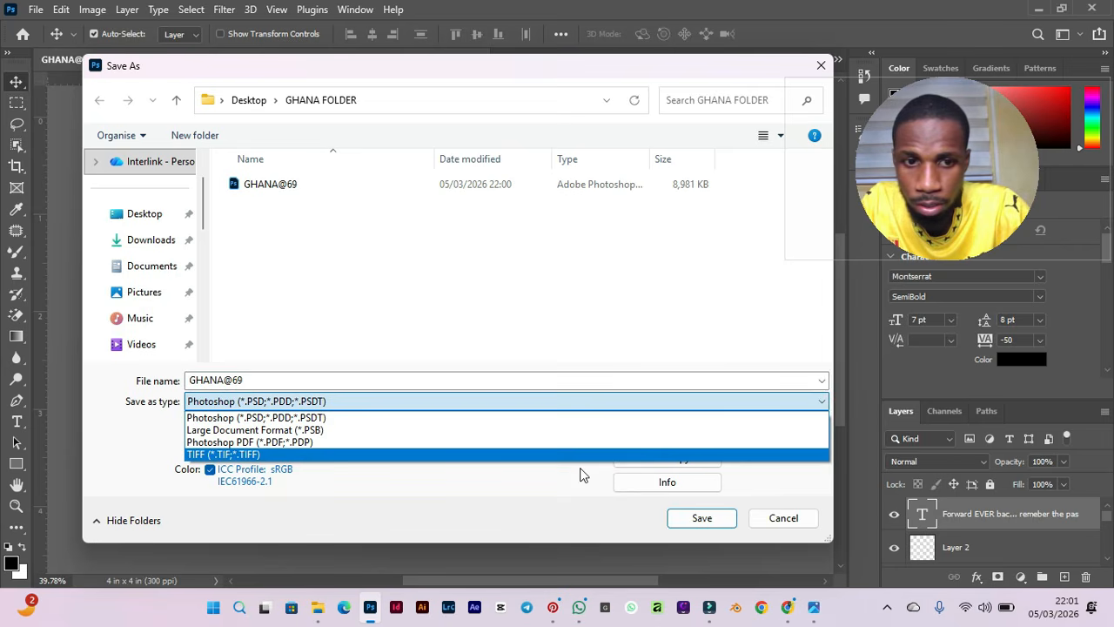
pyautogui.click(786, 518)
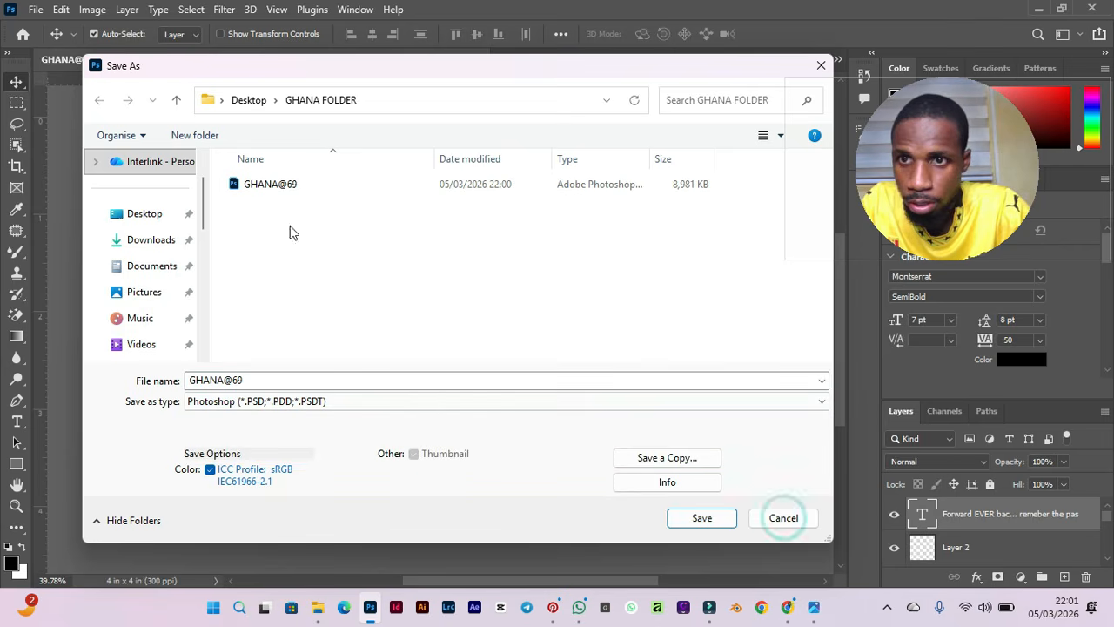
pyautogui.click(783, 518)
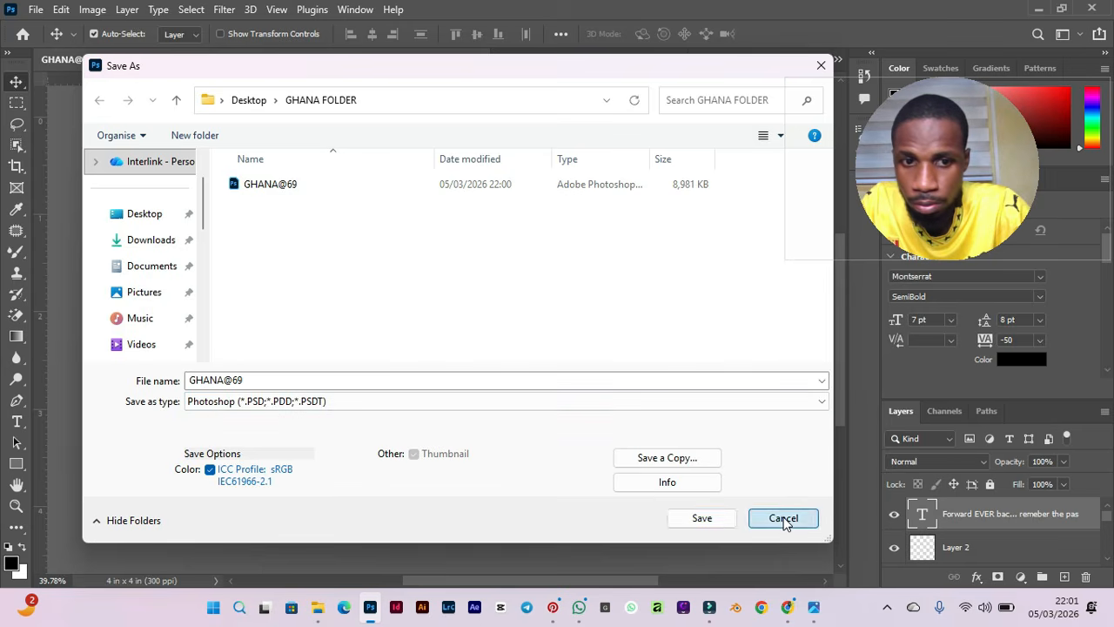
# Save a copy of the flyer as a JPEG named GHANA@69 at Maximum quality 12 and undo the last document change.
pyautogui.click(36, 9)
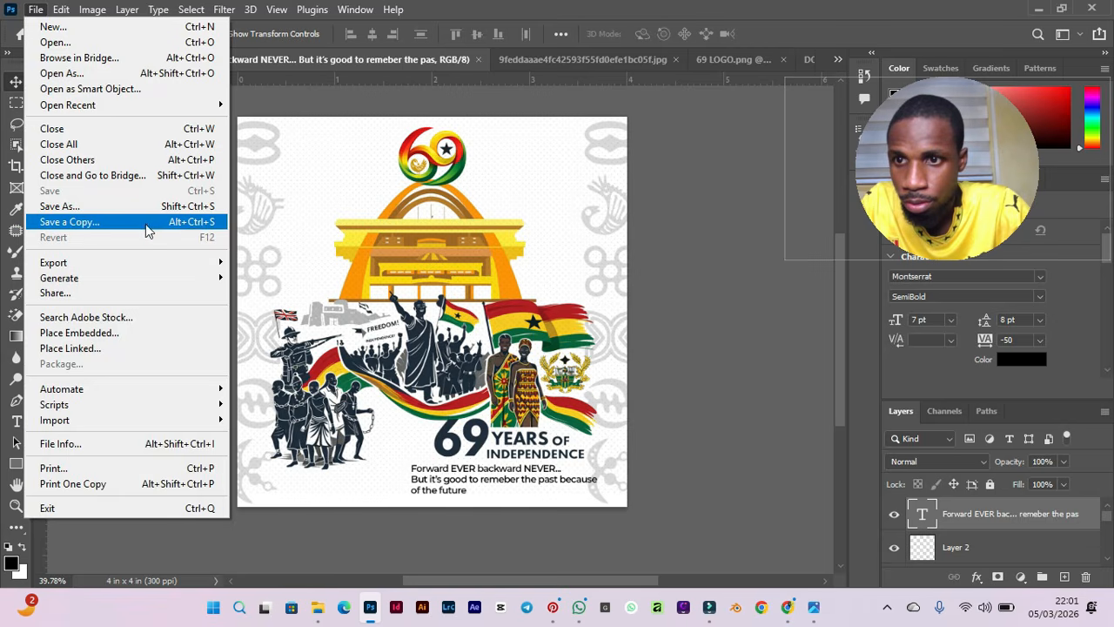
pyautogui.click(335, 205)
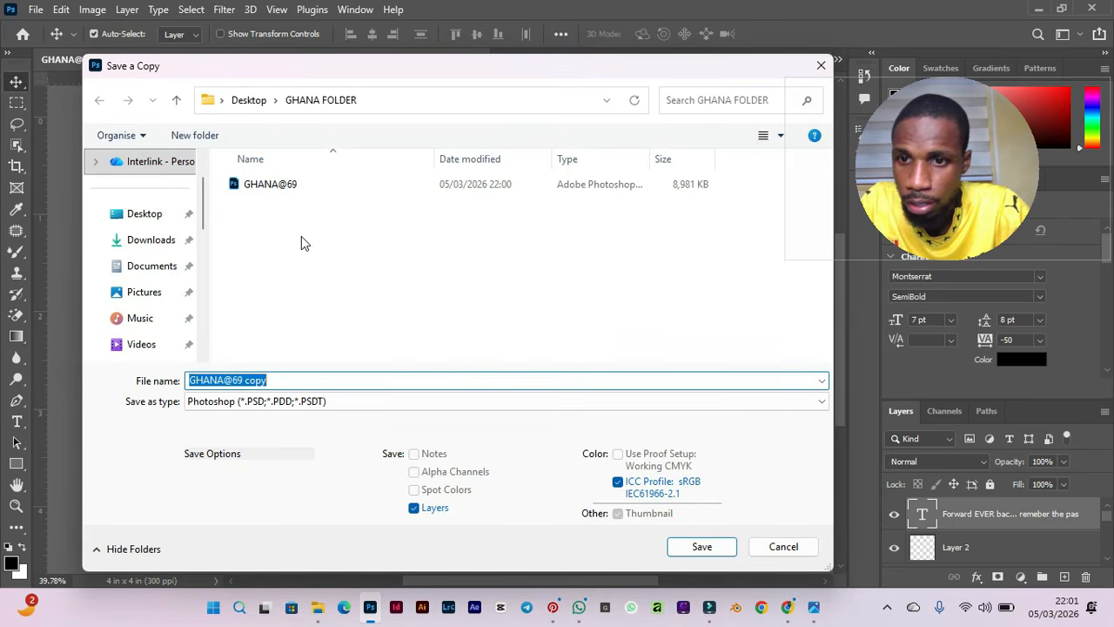
pyautogui.click(265, 401)
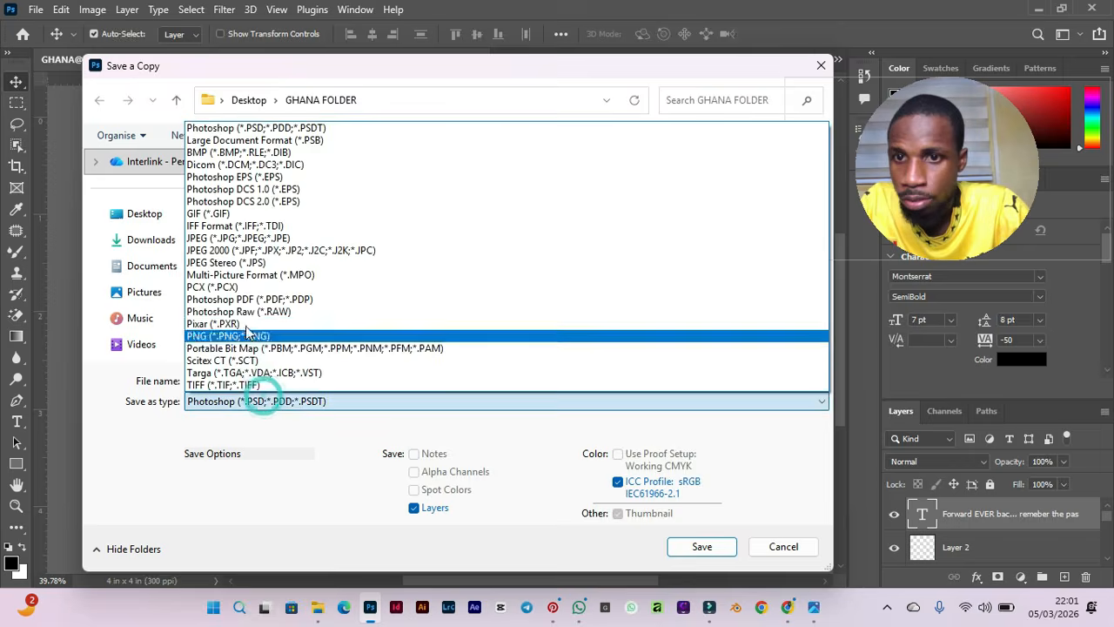
pyautogui.click(241, 239)
pyautogui.click(293, 385)
pyautogui.doubleClick(293, 386)
pyautogui.press('BackSpace')
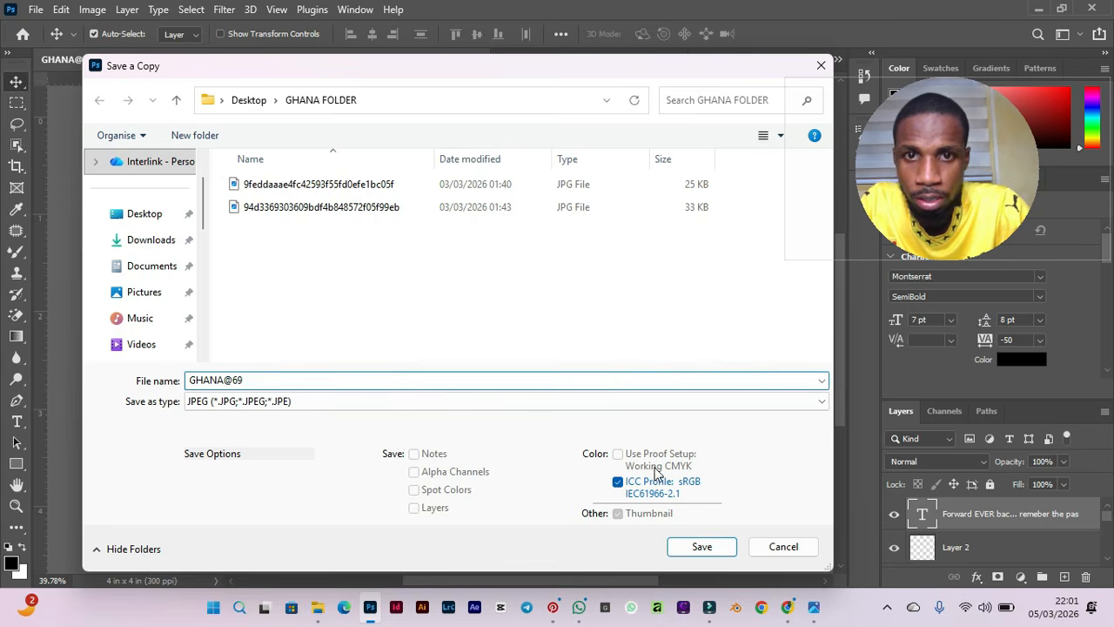
pyautogui.click(702, 547)
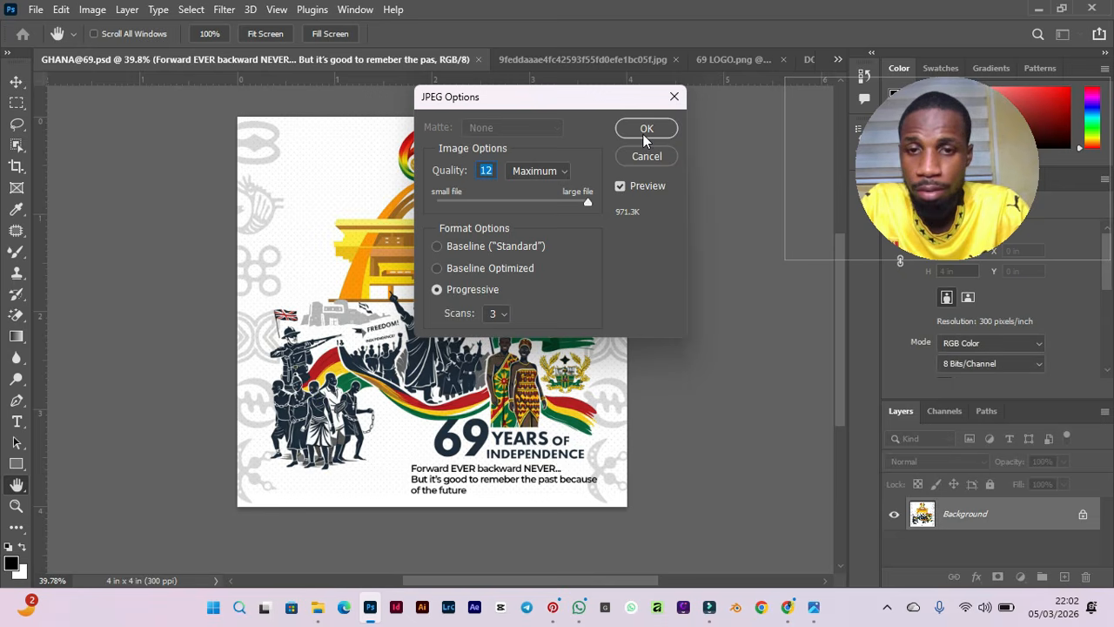
pyautogui.click(645, 131)
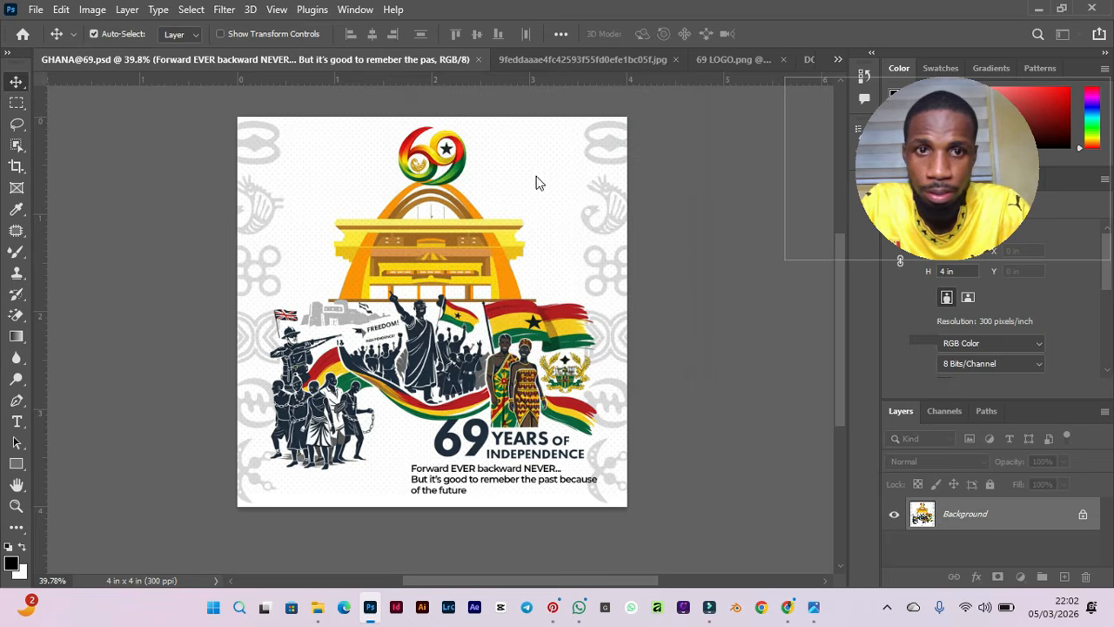
pyautogui.hotkey('ctrl', 'z')
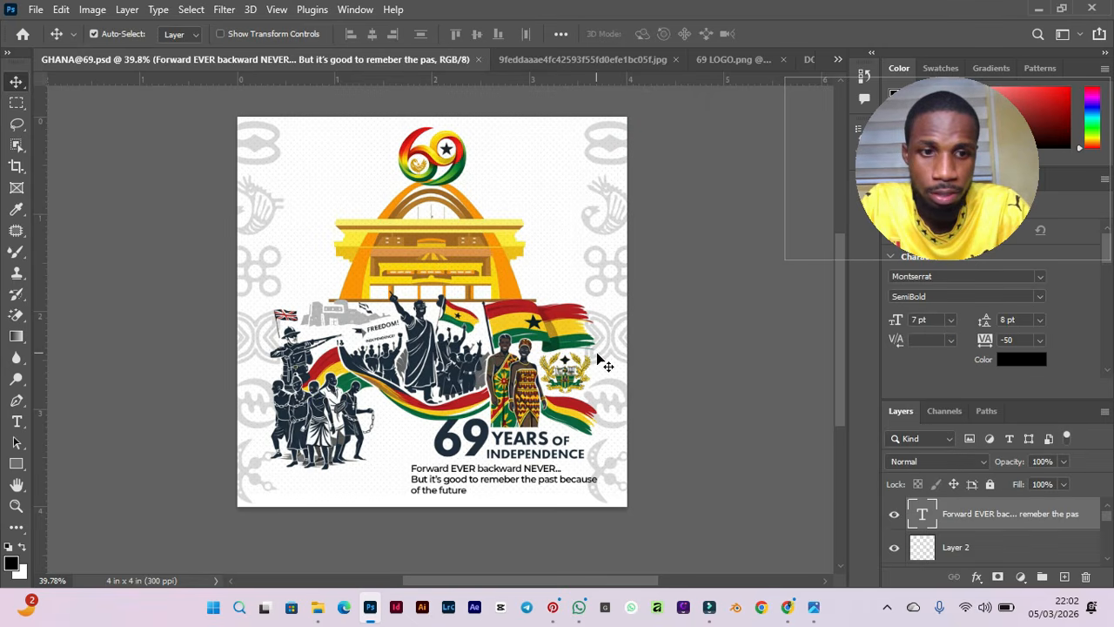